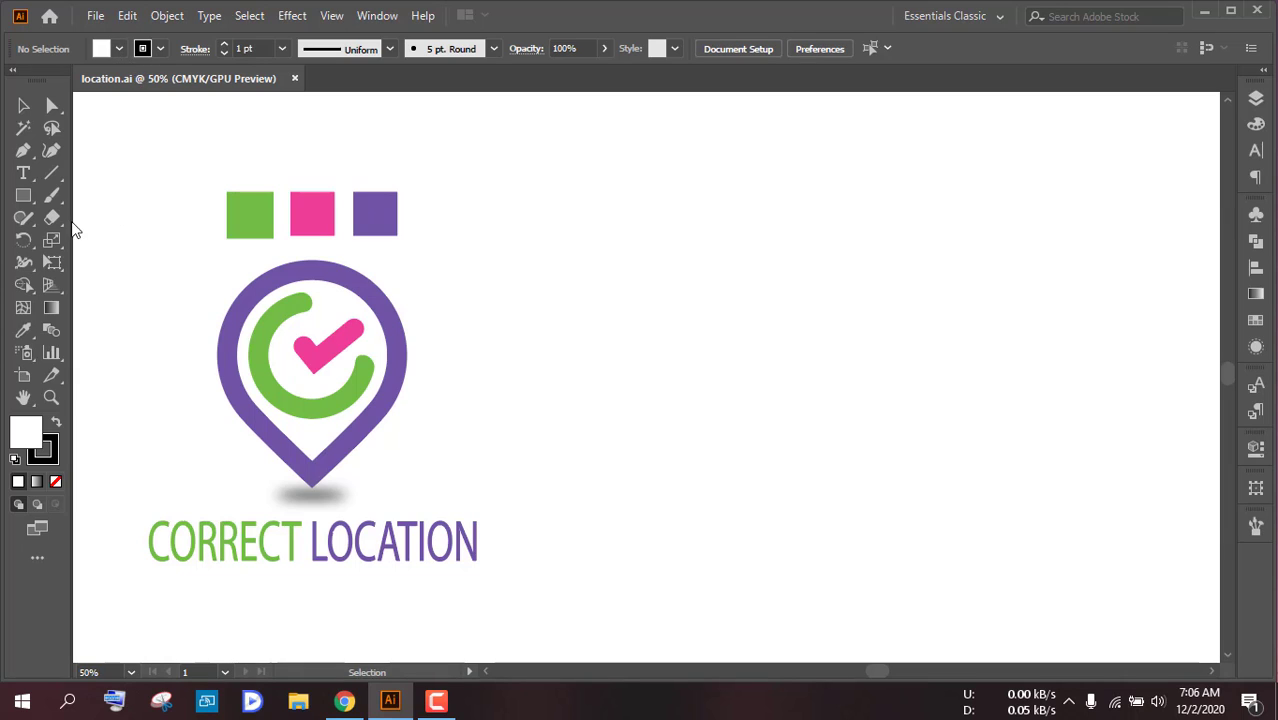
Step: Set the default fill to none and keep a black stroke for new shapes
click(117, 49)
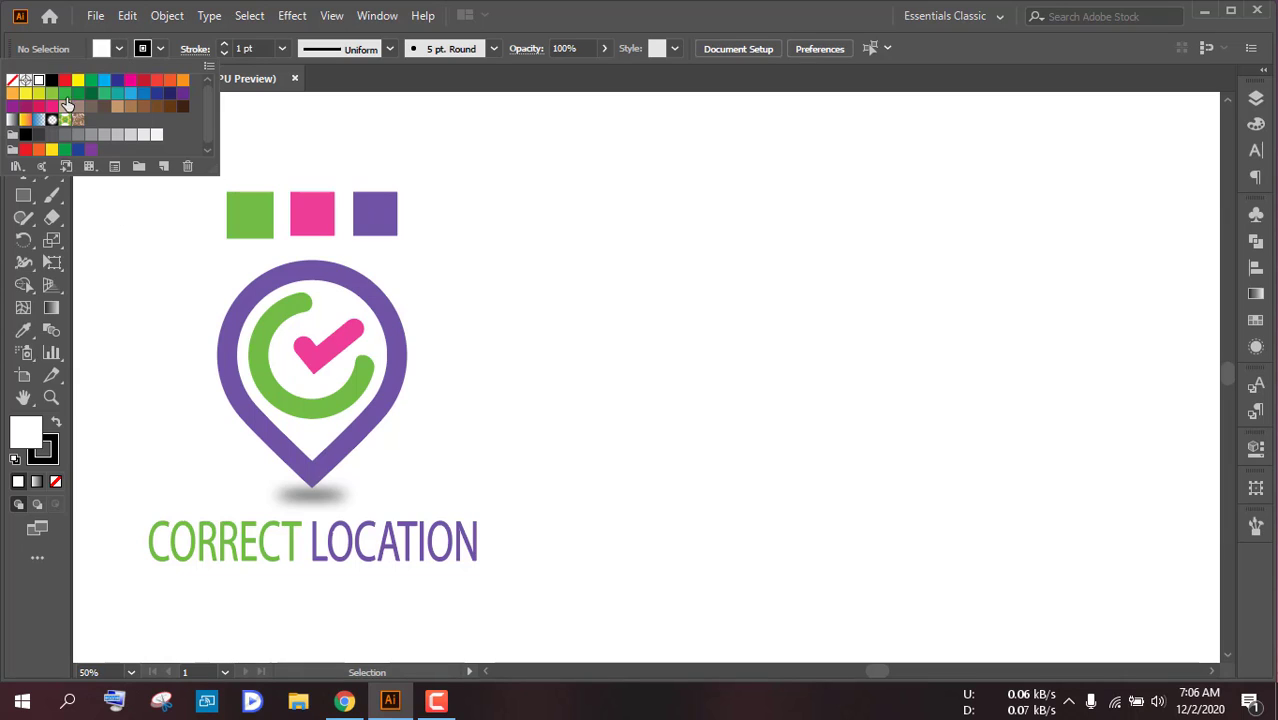
click(11, 81)
click(160, 49)
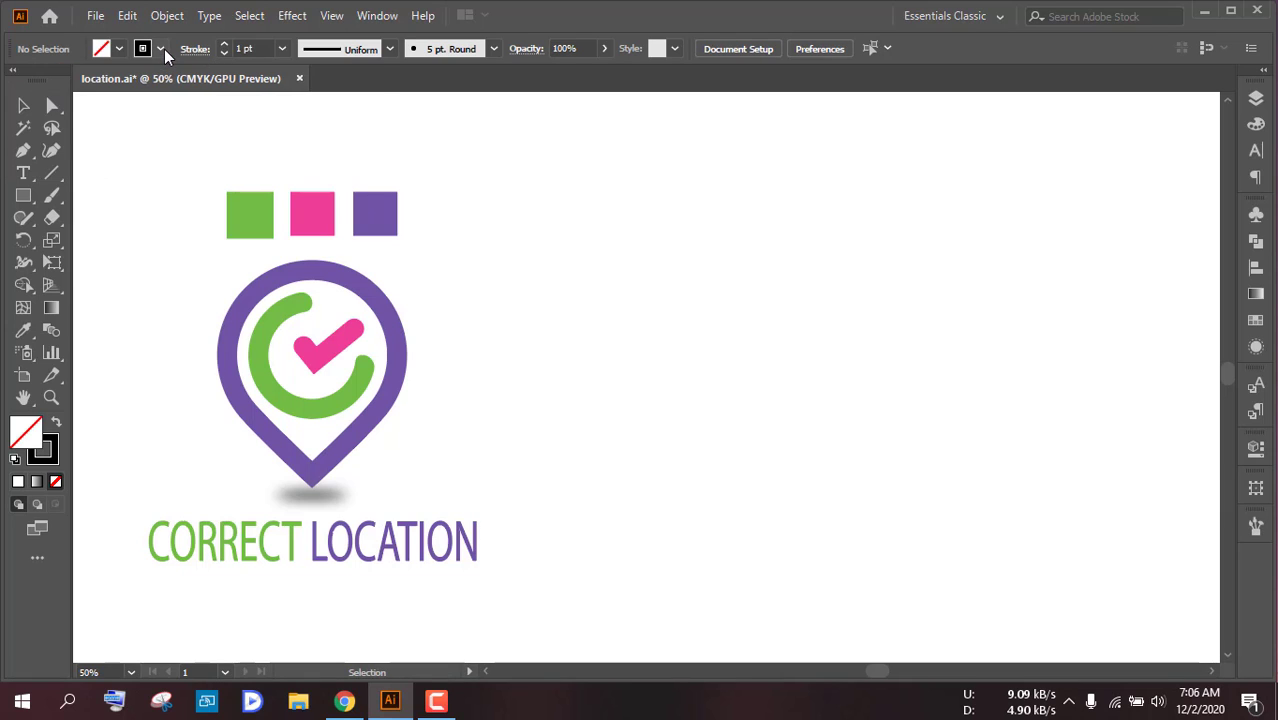
click(160, 49)
click(496, 264)
Step: Draw a circle with the Ellipse tool in the empty area beside the reference logo
click(25, 198)
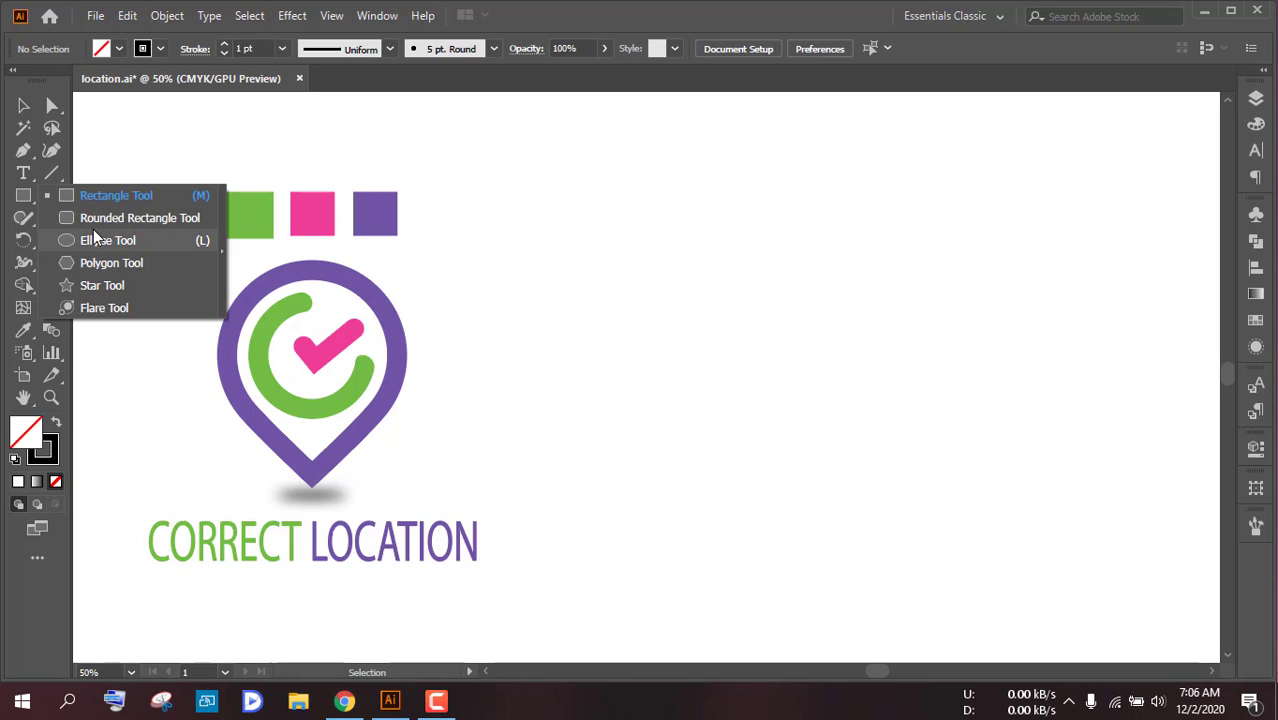
click(95, 240)
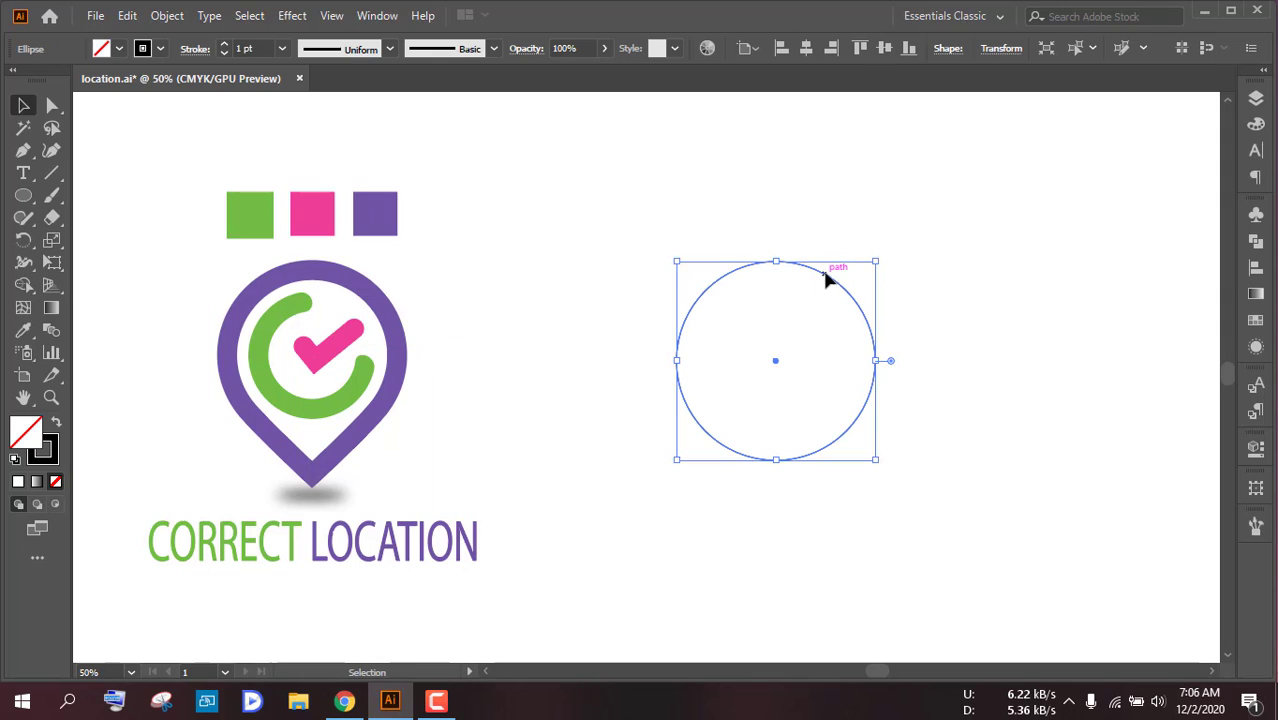
drag(828, 279, 833, 297)
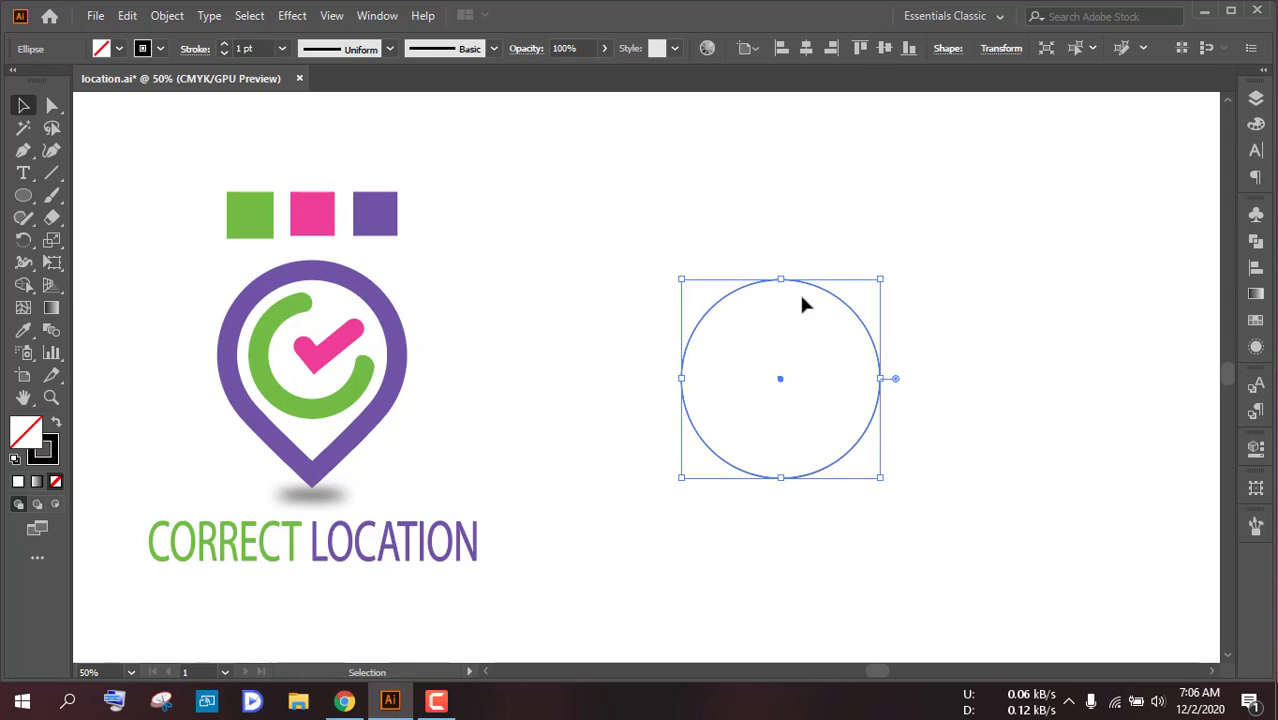
Step: Set the circle's stroke weight to 20 pt
double_click(247, 48)
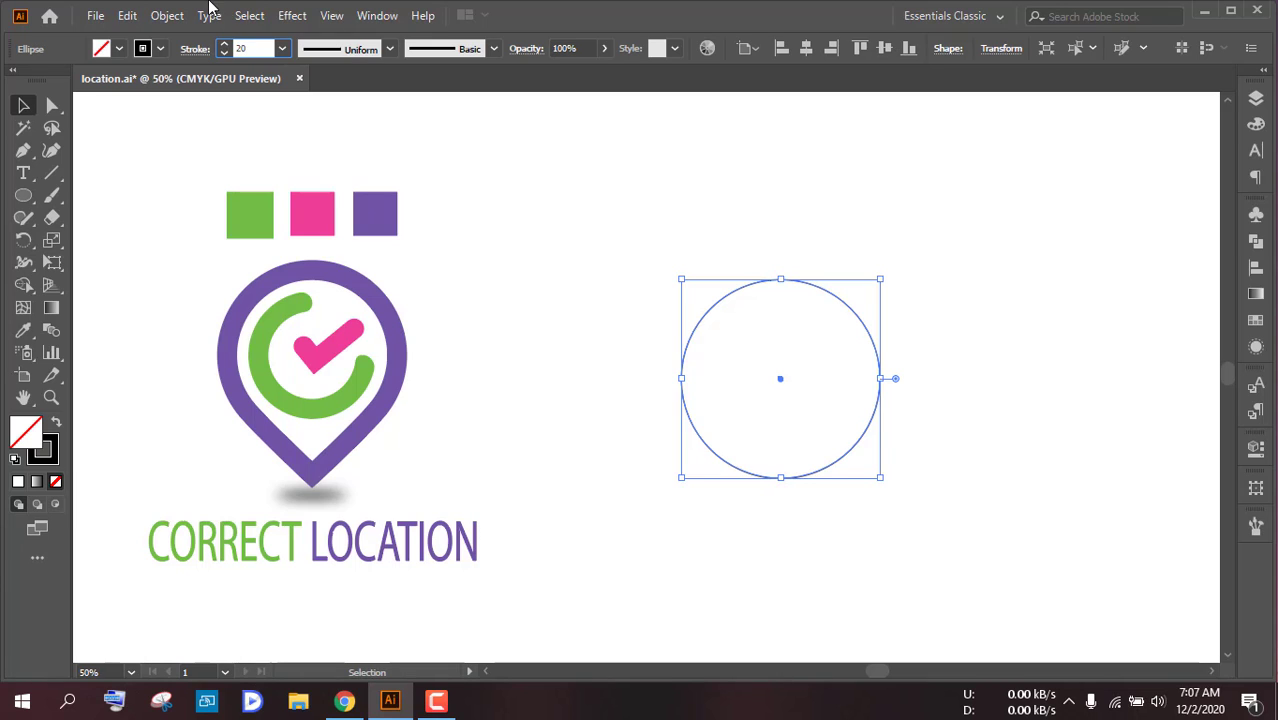
key(Return)
click(489, 162)
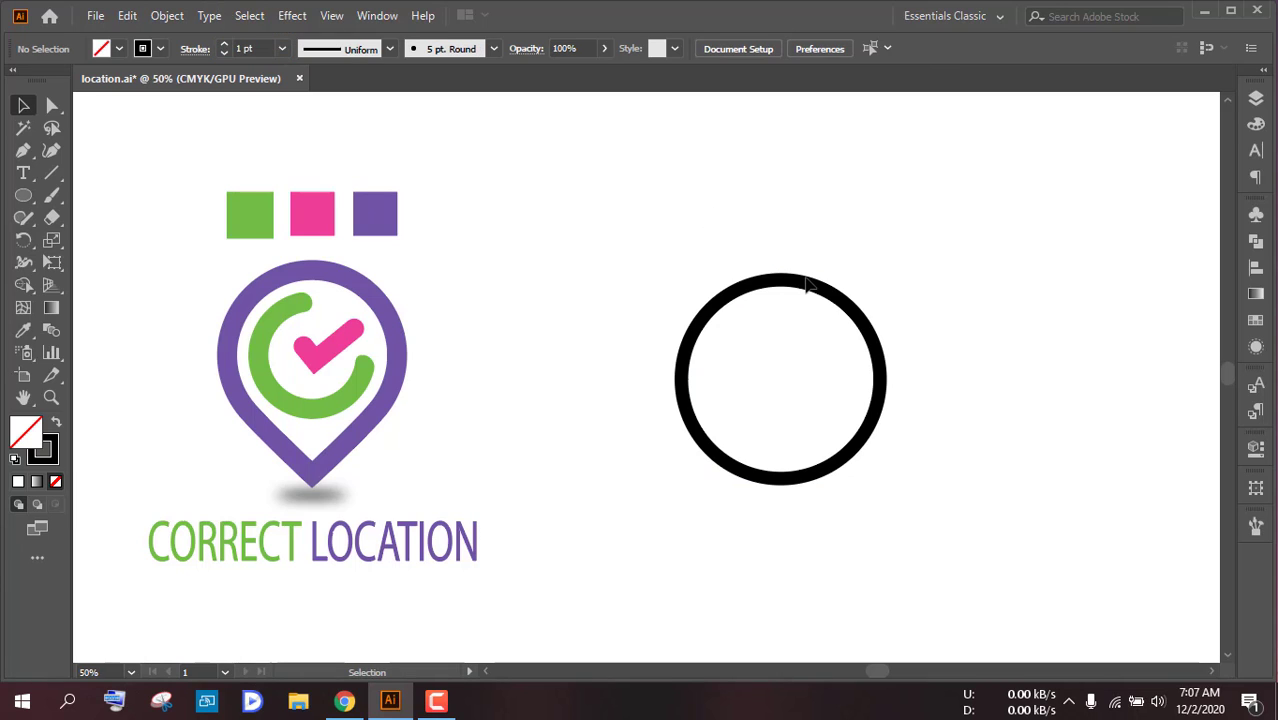
Step: Set the circle's stroke weight to 30 pt
mouse_move(814, 288)
mouse_down()
mouse_move(787, 294)
mouse_move(826, 280)
mouse_up()
click(244, 48)
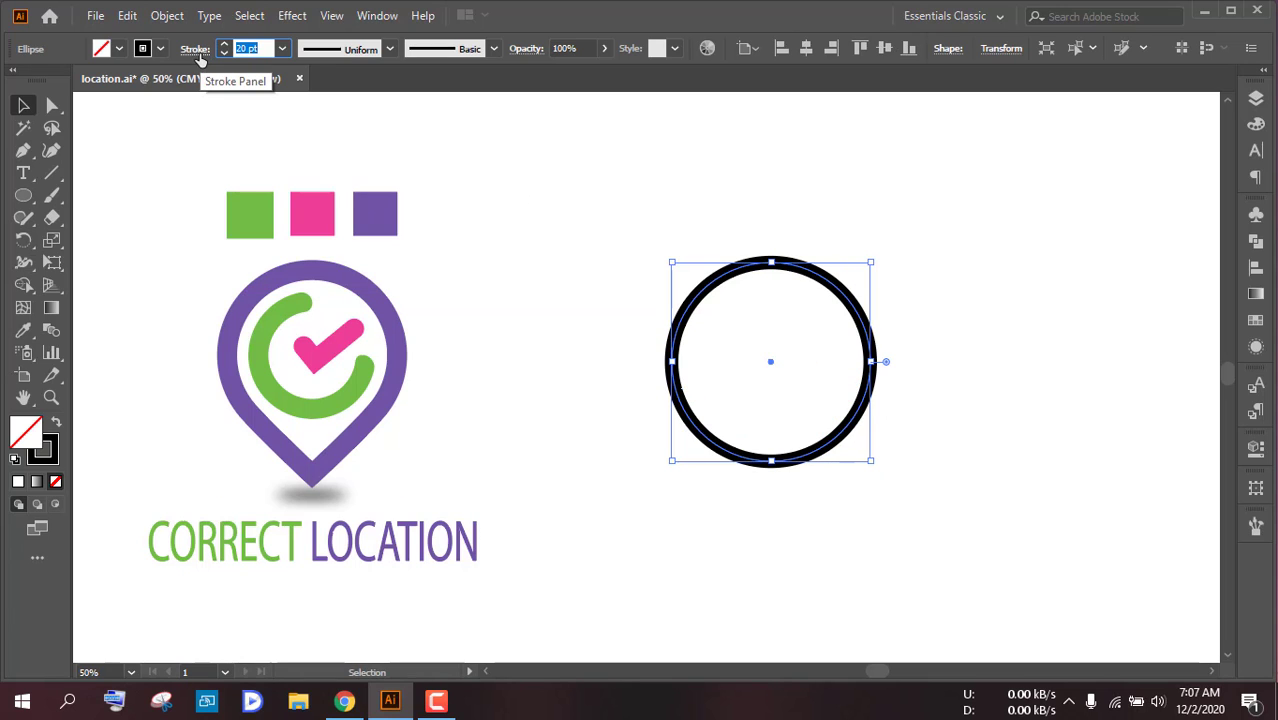
text(30)
click(541, 241)
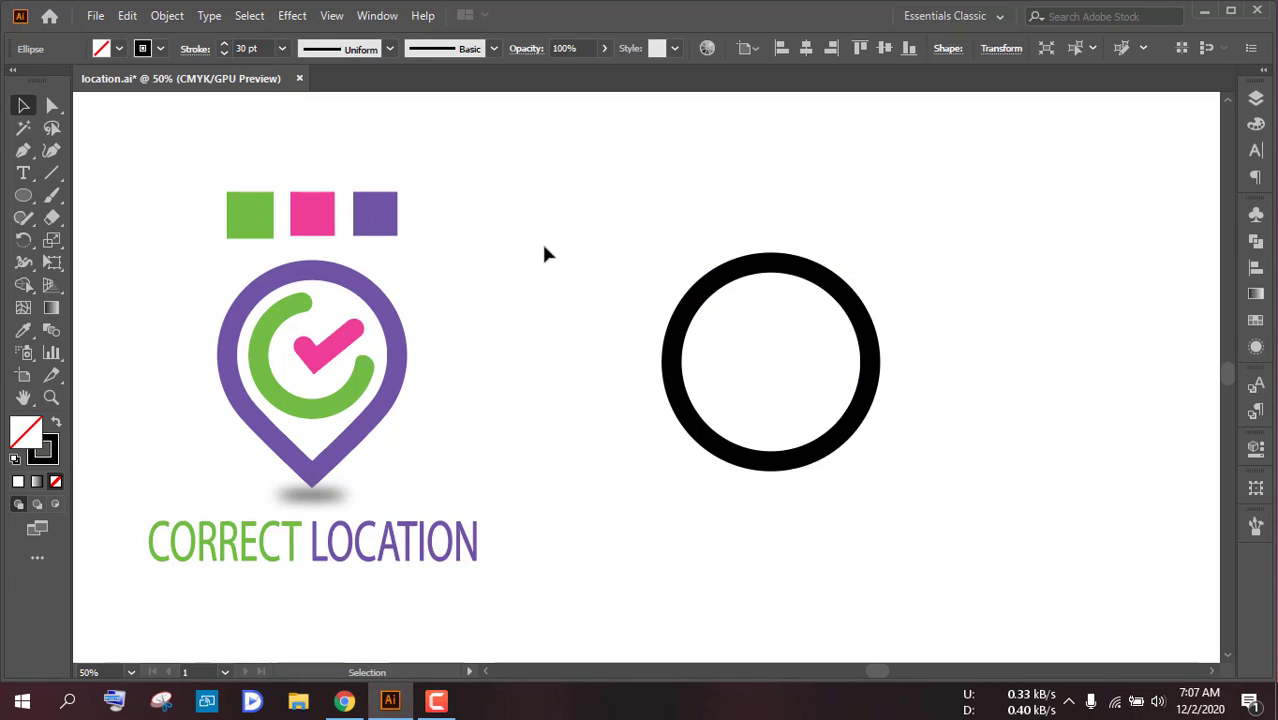
Step: Reposition the circle beside the reference logo, roughly level with the reference pin's round part
drag(843, 290, 843, 302)
click(941, 305)
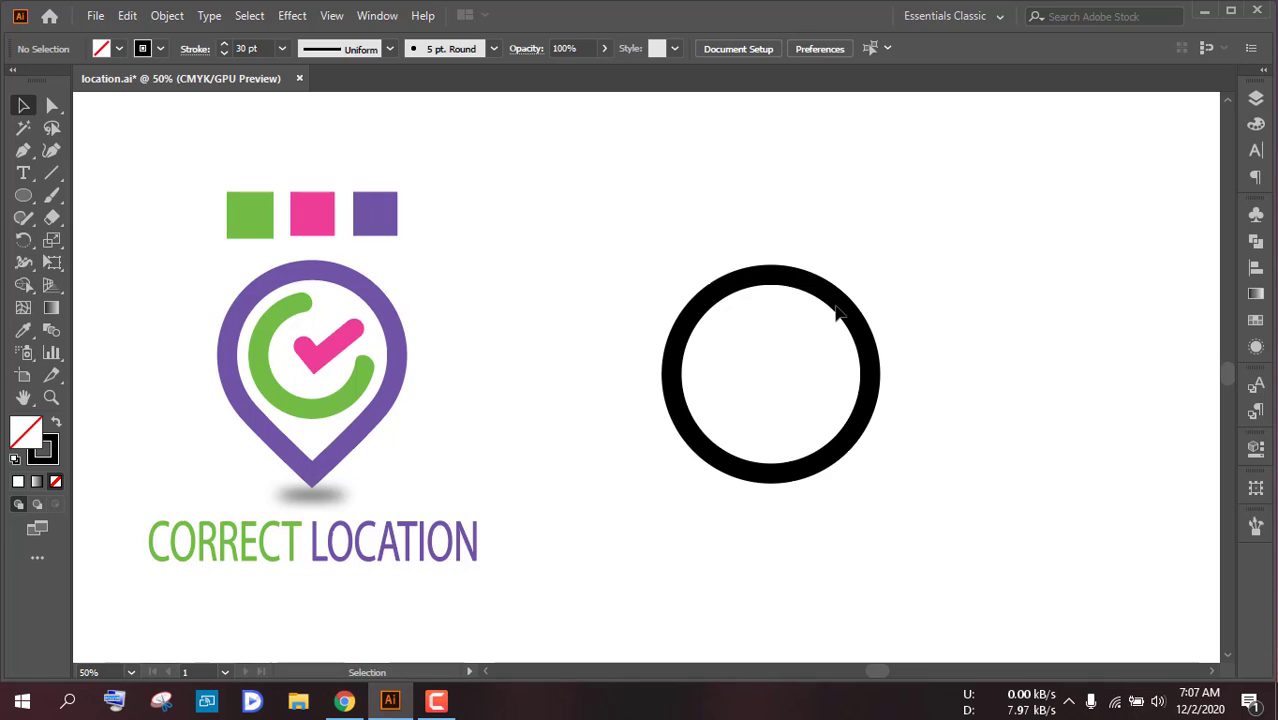
click(836, 310)
drag(846, 308, 850, 290)
click(934, 302)
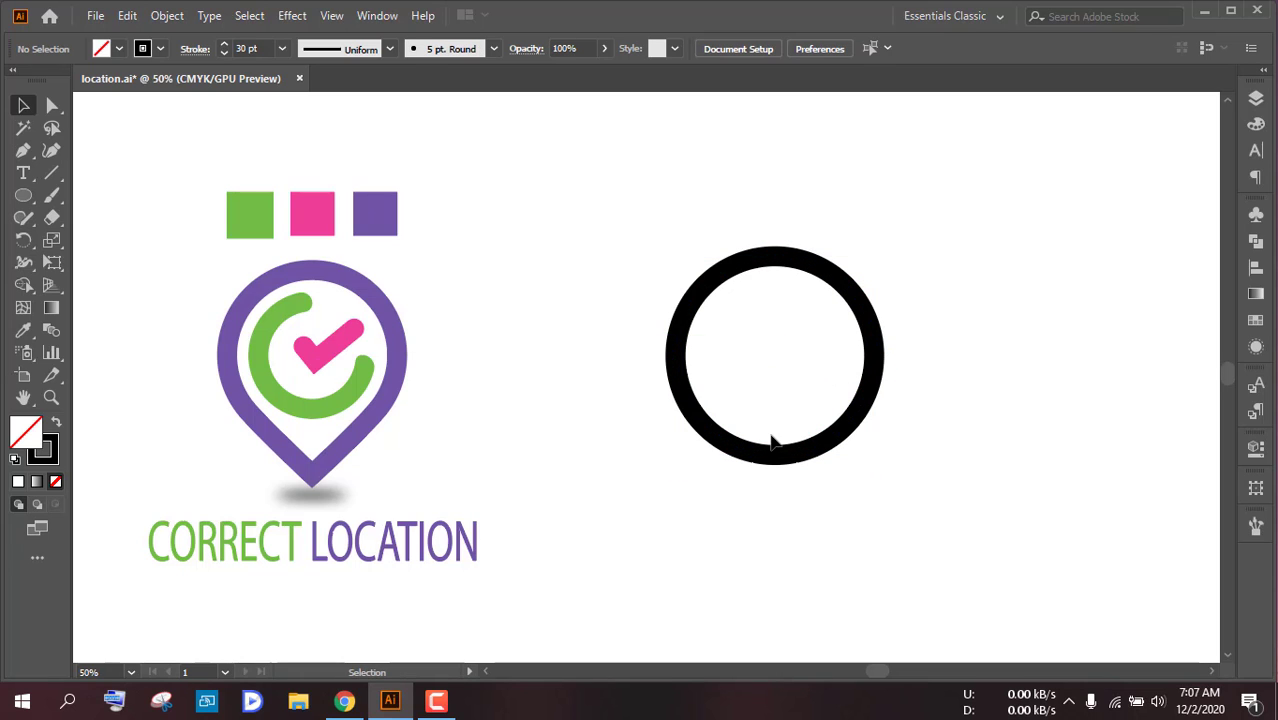
Step: Add an anchor point on the circle's lower-left arc and a matching one on its lower-right arc
click(53, 198)
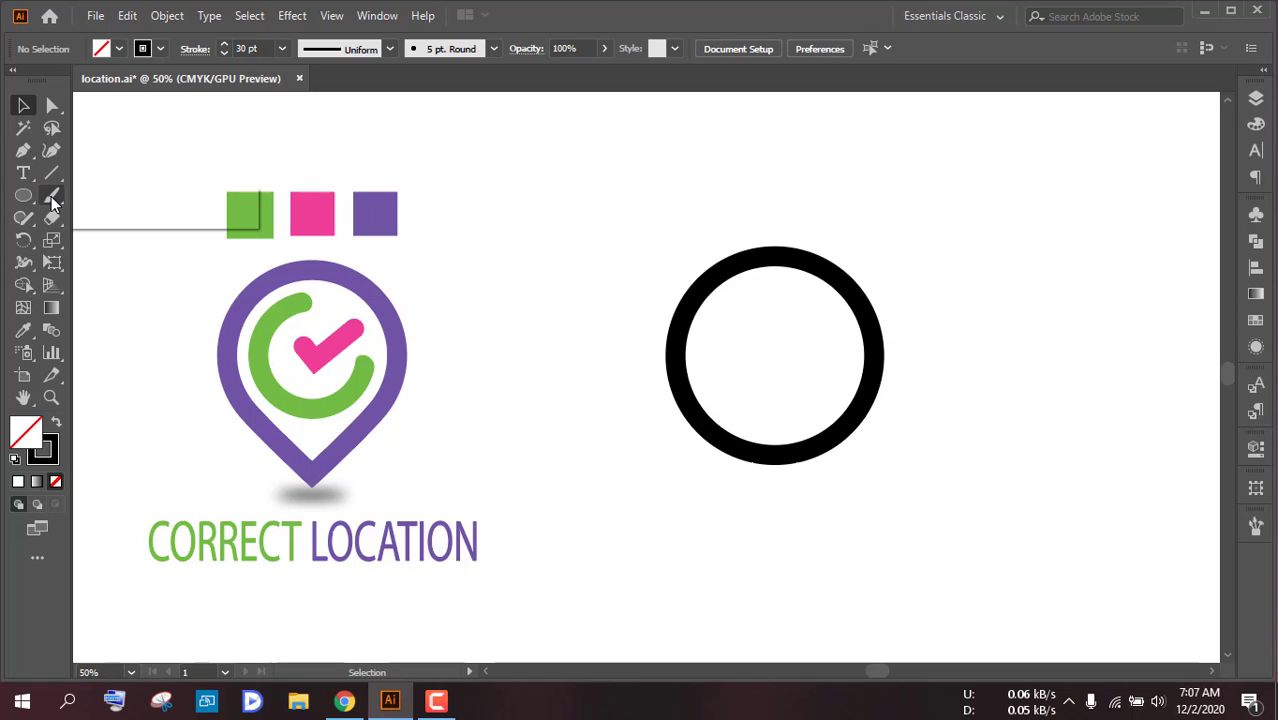
click(55, 219)
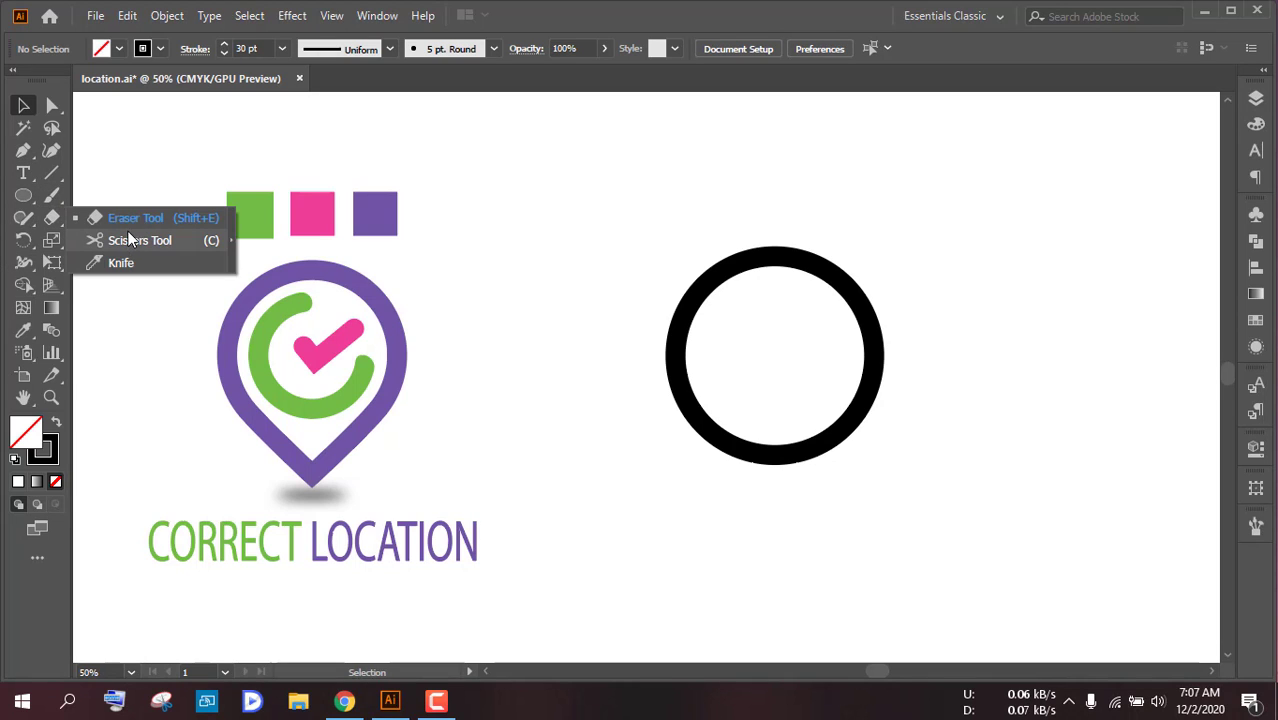
click(23, 151)
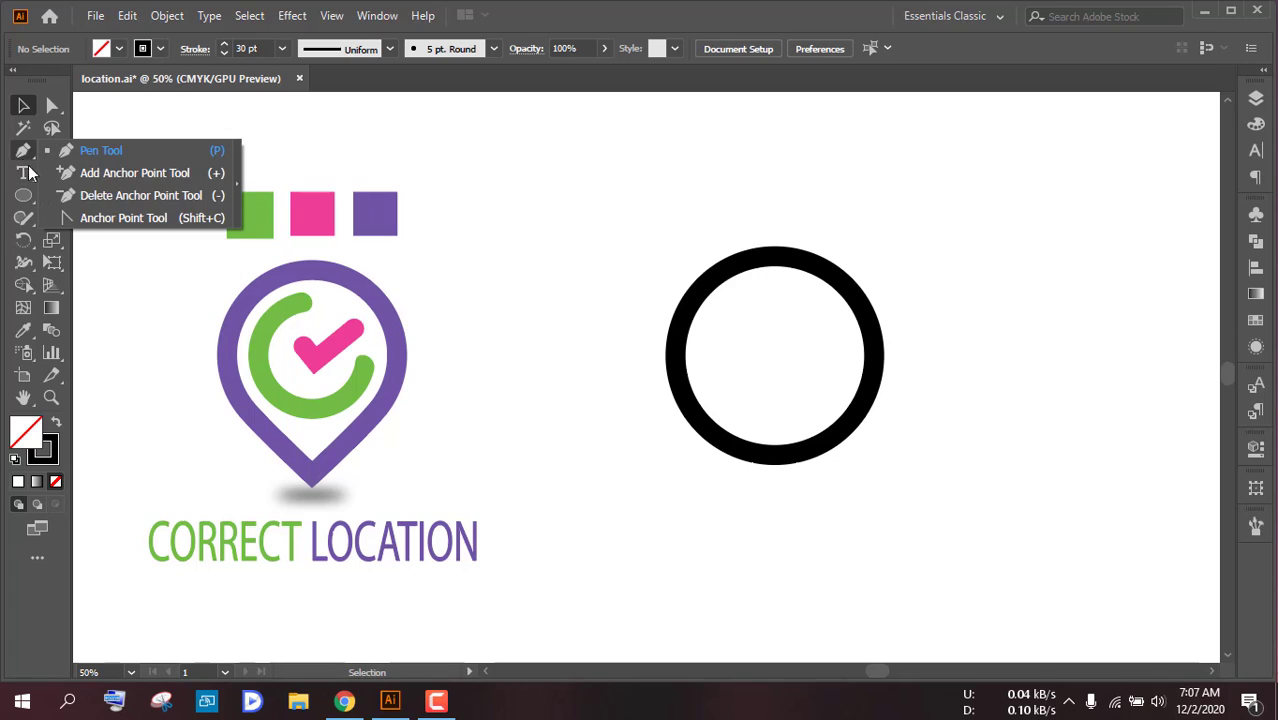
click(110, 174)
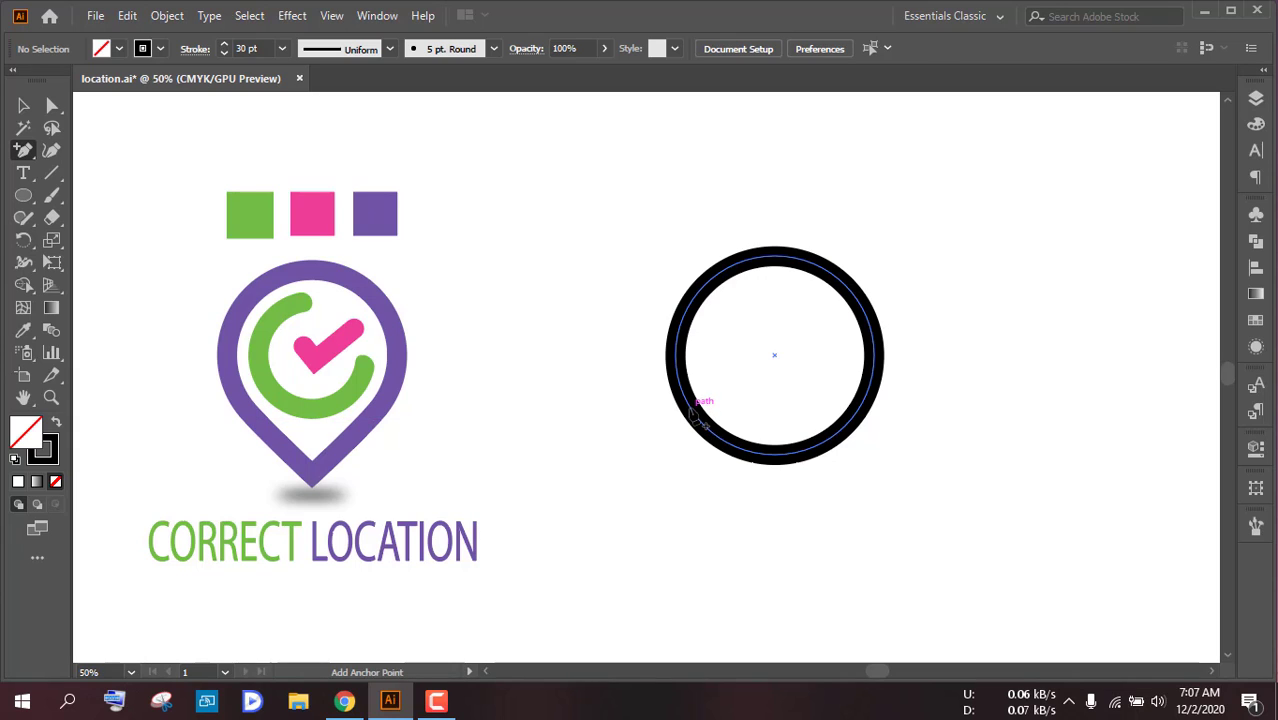
click(694, 410)
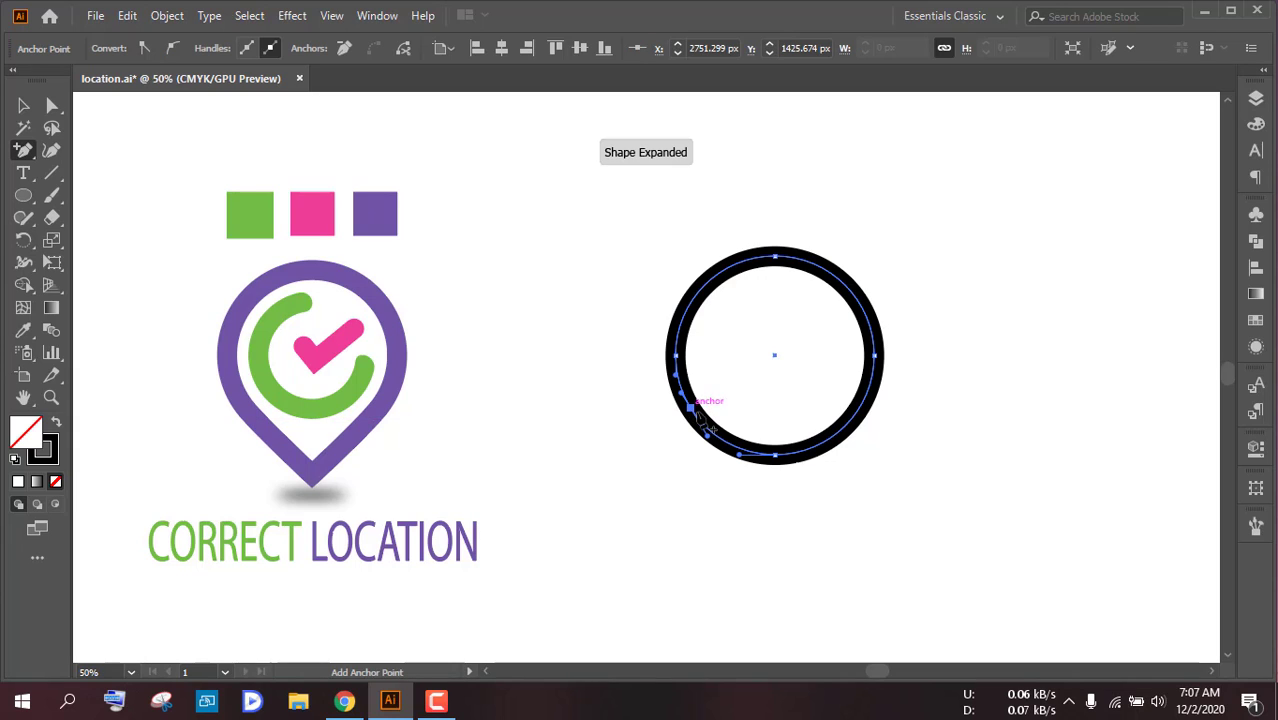
click(858, 410)
Step: Show the rulers and place a horizontal guide through the two added anchor points to check that they are level
click(52, 106)
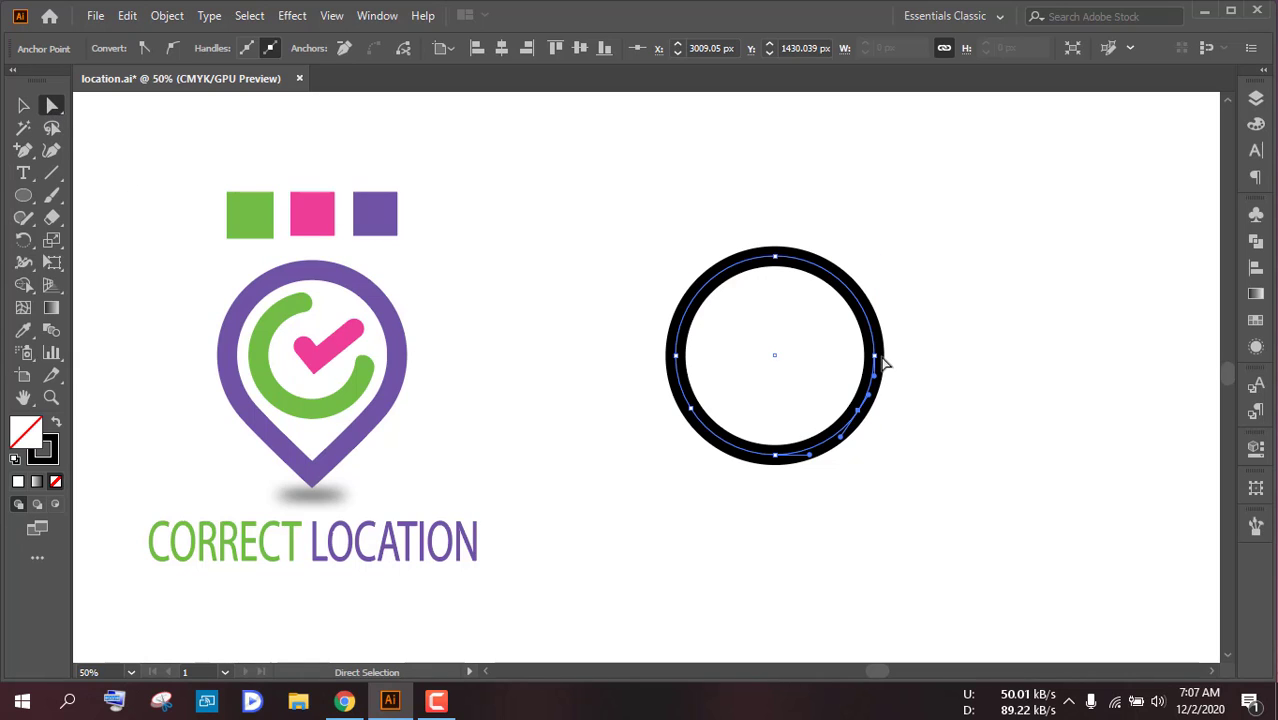
click(19, 111)
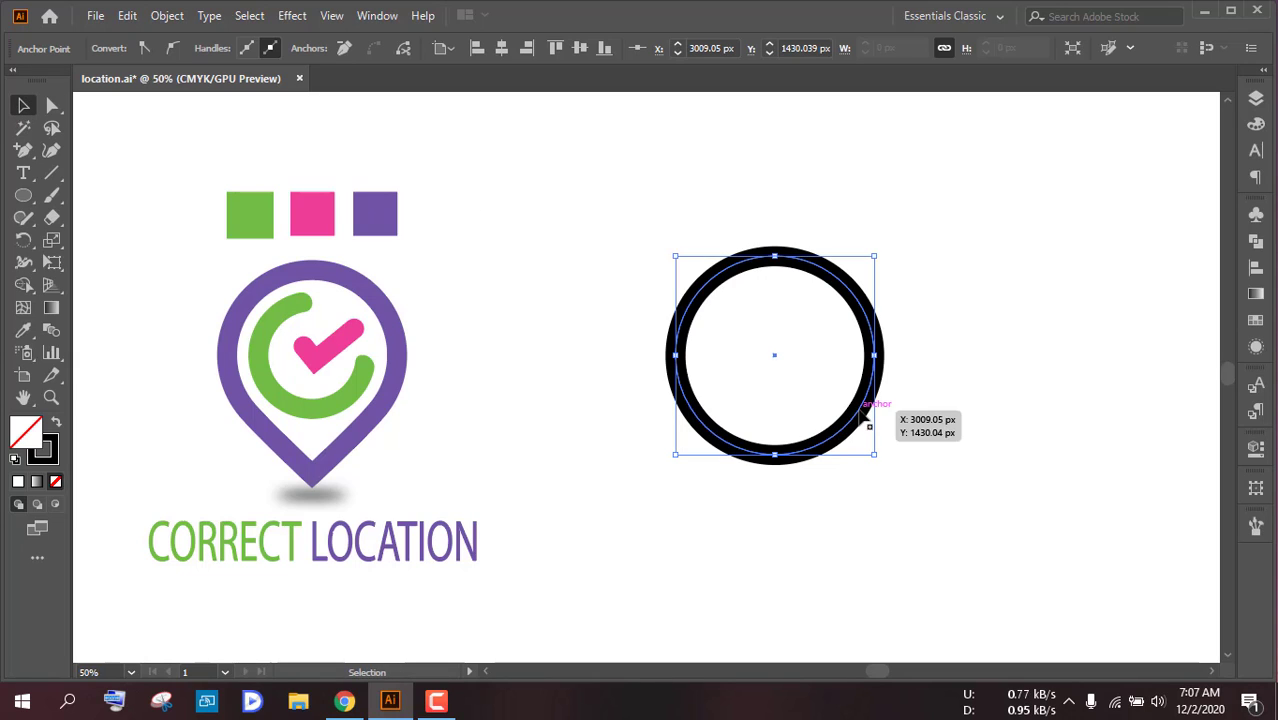
key(ctrl+r)
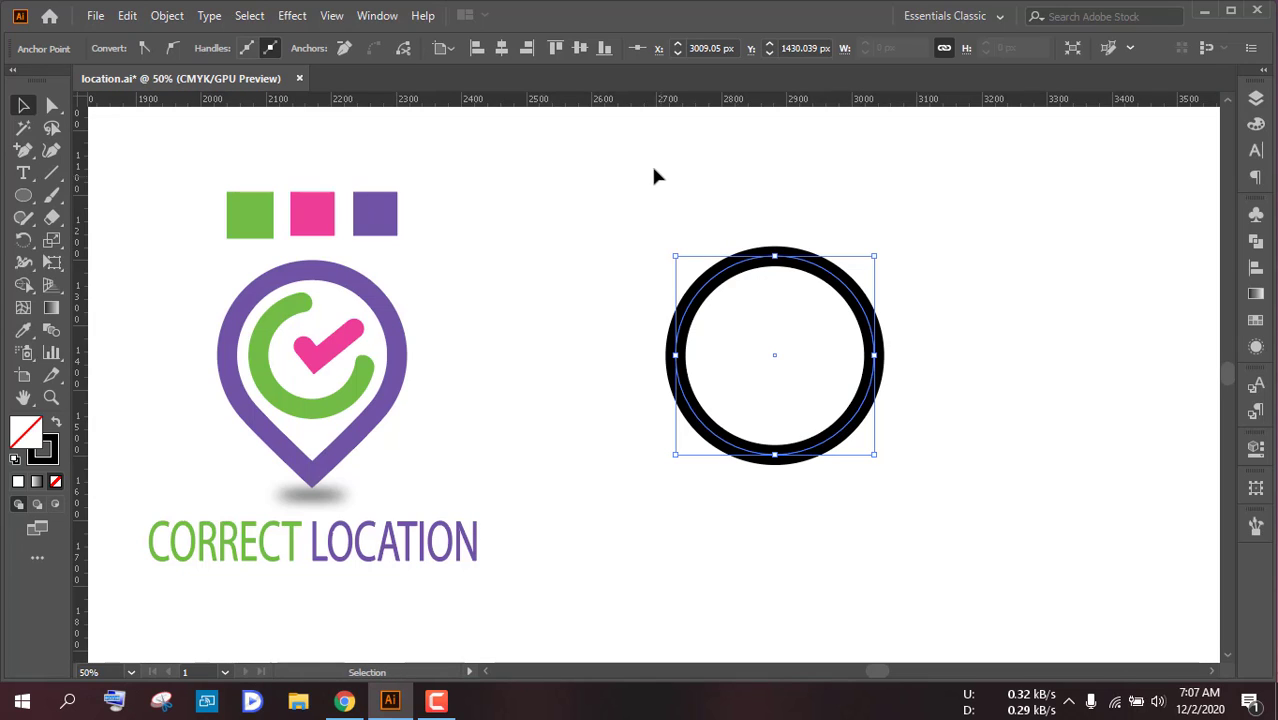
drag(562, 108, 781, 413)
click(707, 419)
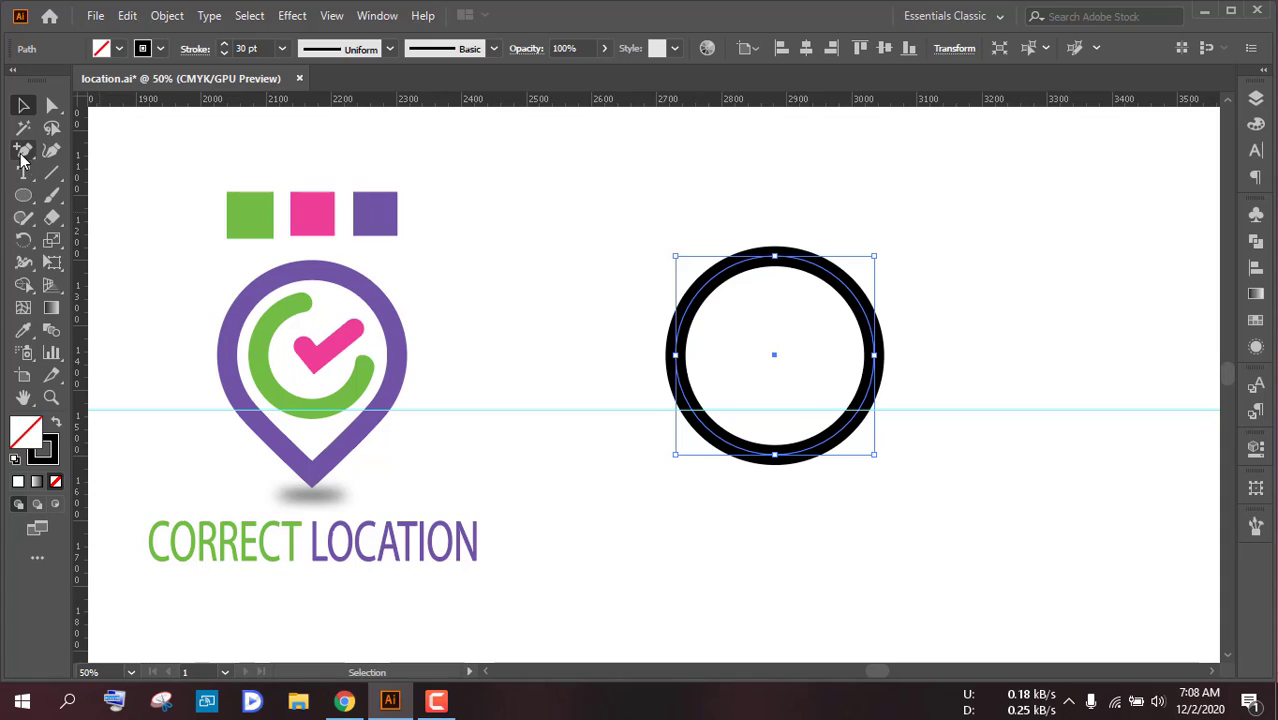
Step: Delete the horizontal guide crossing the circle
drag(23, 150, 90, 176)
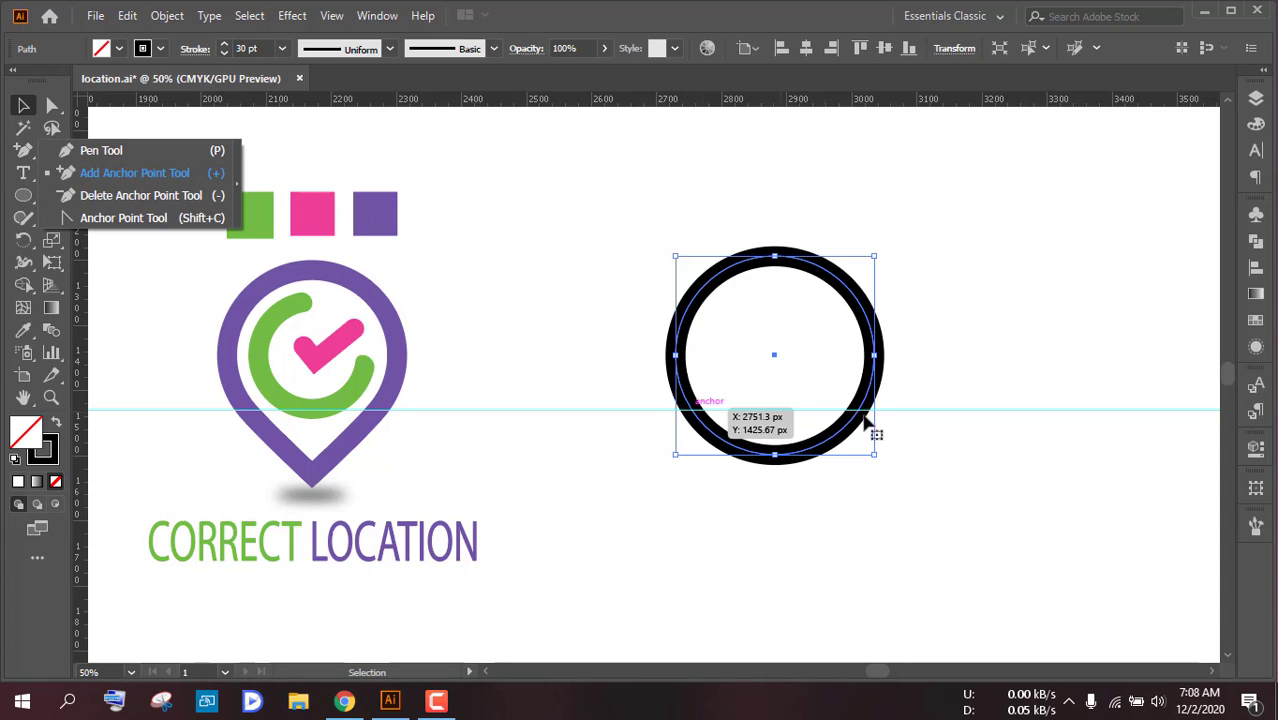
click(562, 344)
drag(563, 385, 620, 440)
click(628, 446)
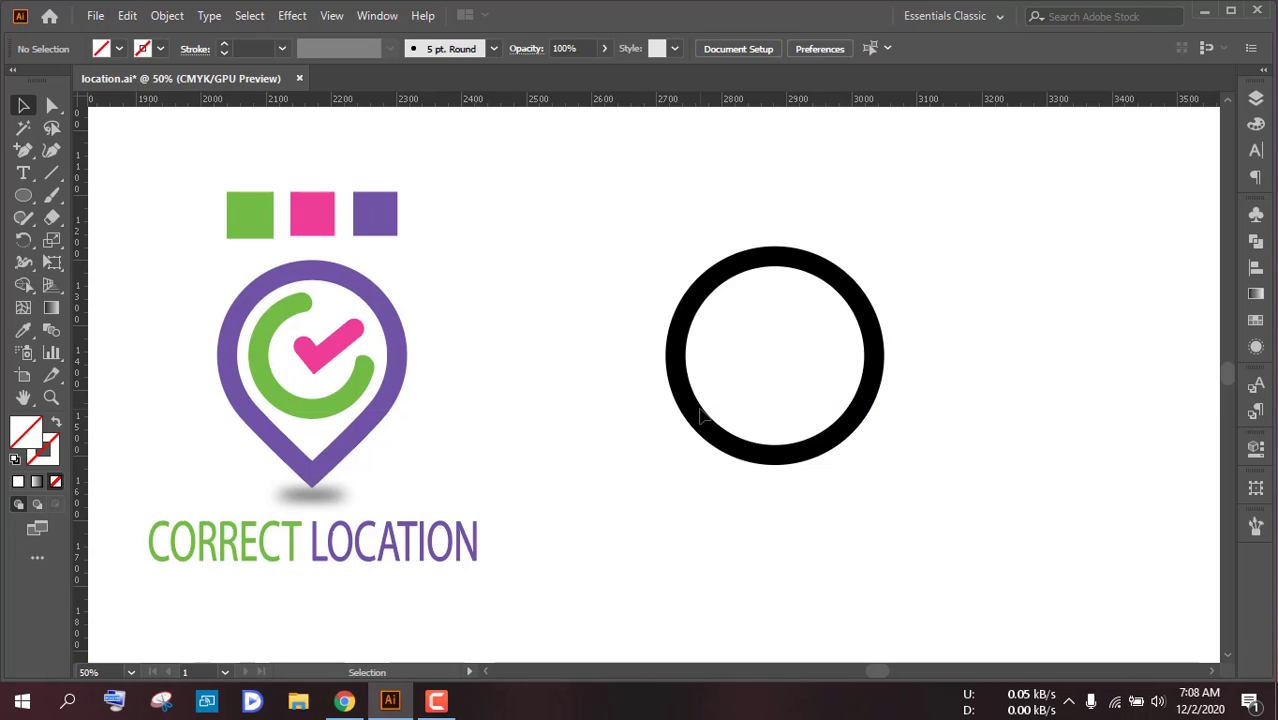
Step: Move the circle's bottom anchor point straight down to about Y 1560 px to form a teardrop outline
click(714, 439)
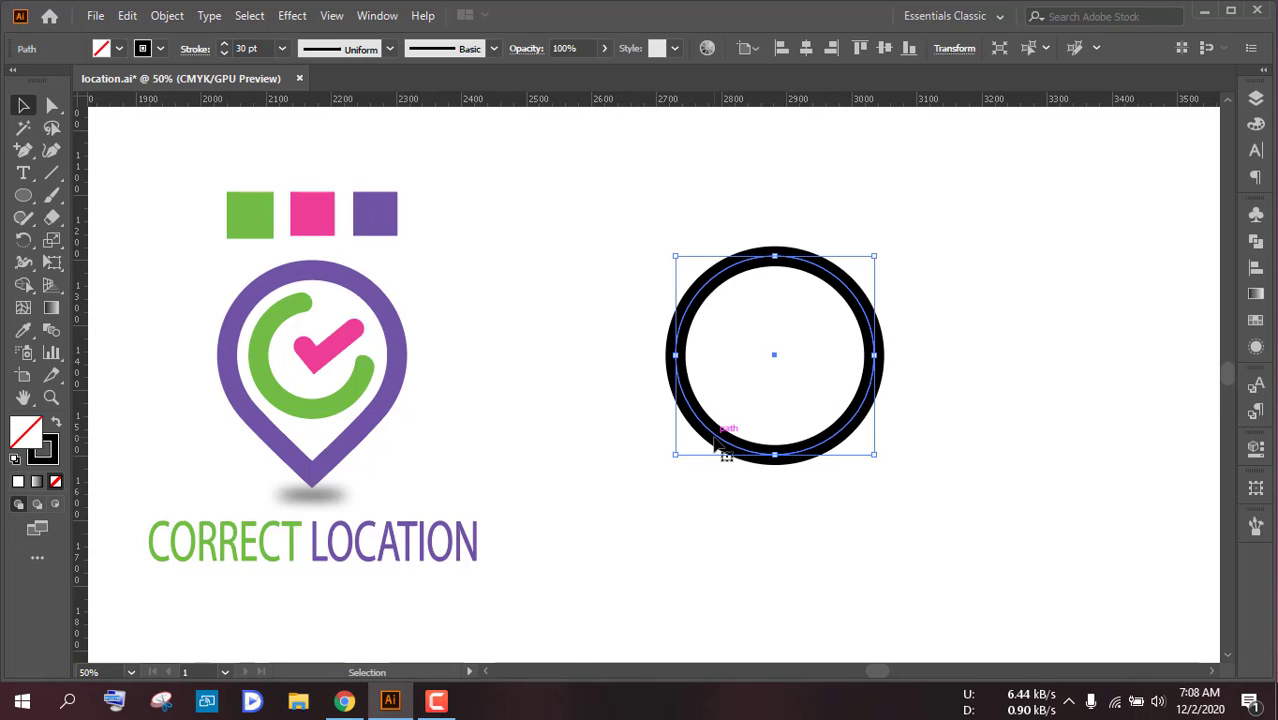
click(50, 105)
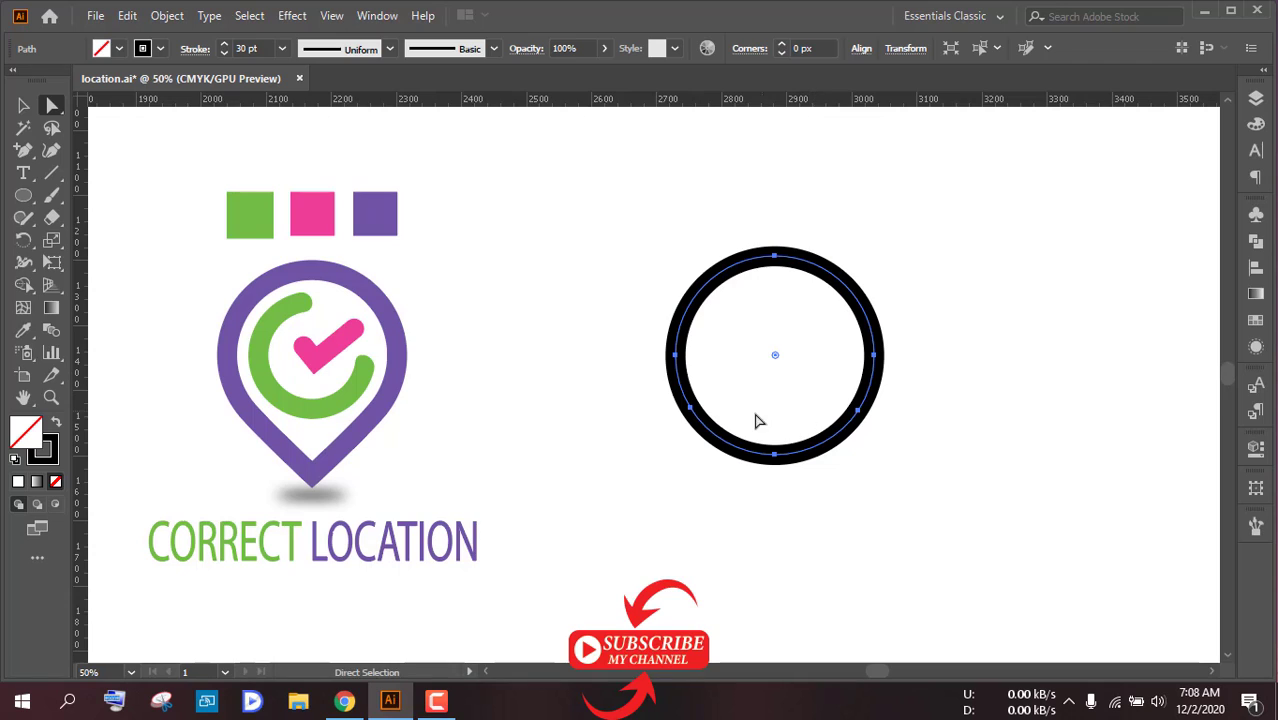
drag(61, 103, 109, 116)
click(777, 458)
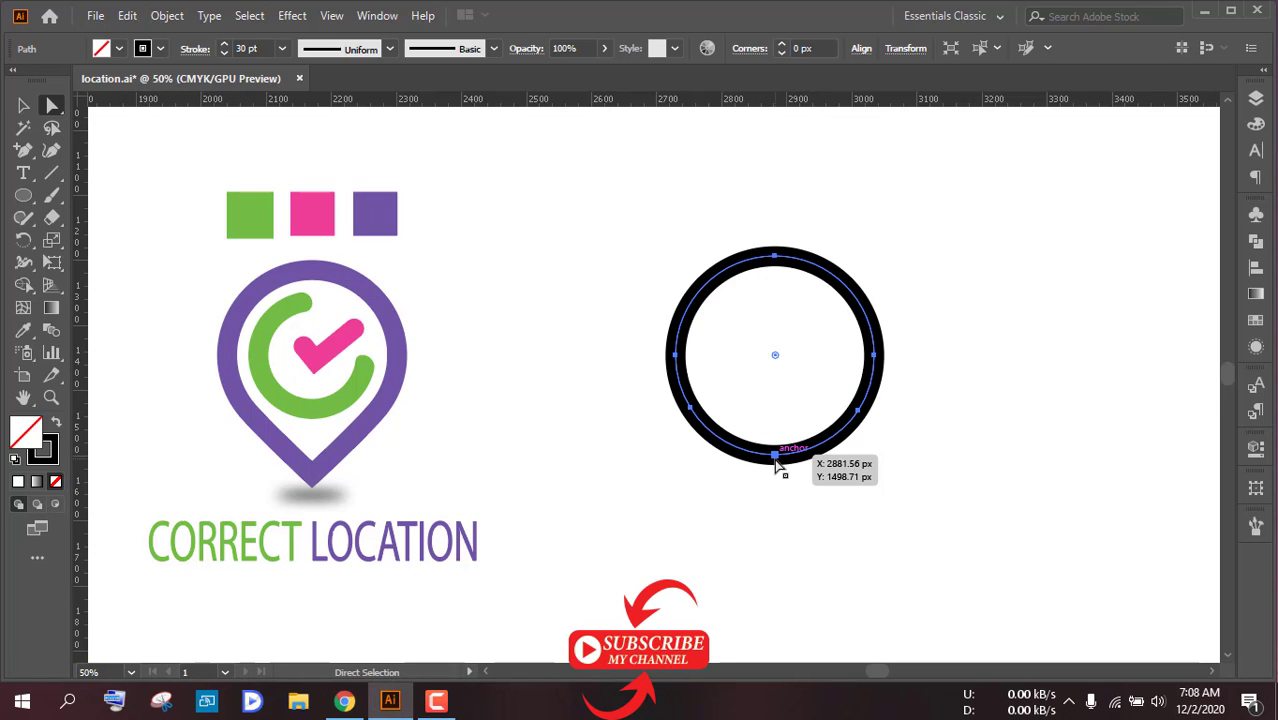
drag(778, 462, 777, 497)
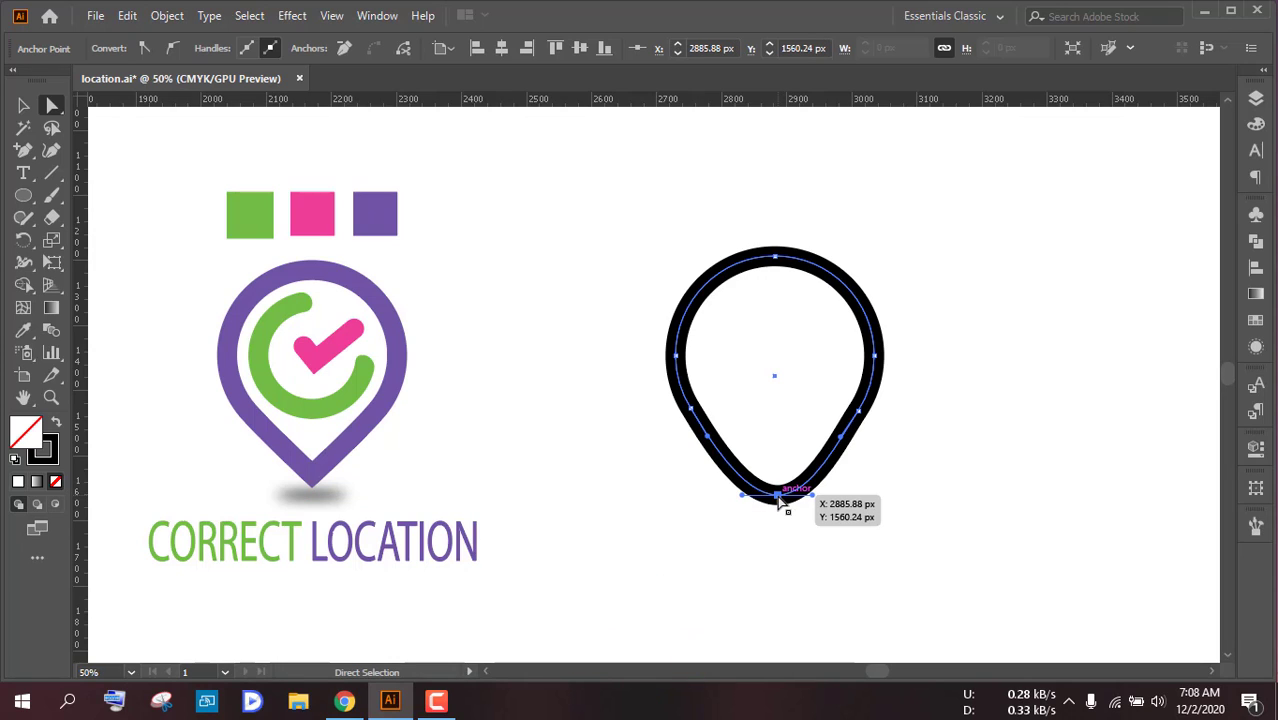
Step: Convert the teardrop's bottom anchor point to a sharp corner with the Anchor Point tool and deselect the pin
click(23, 155)
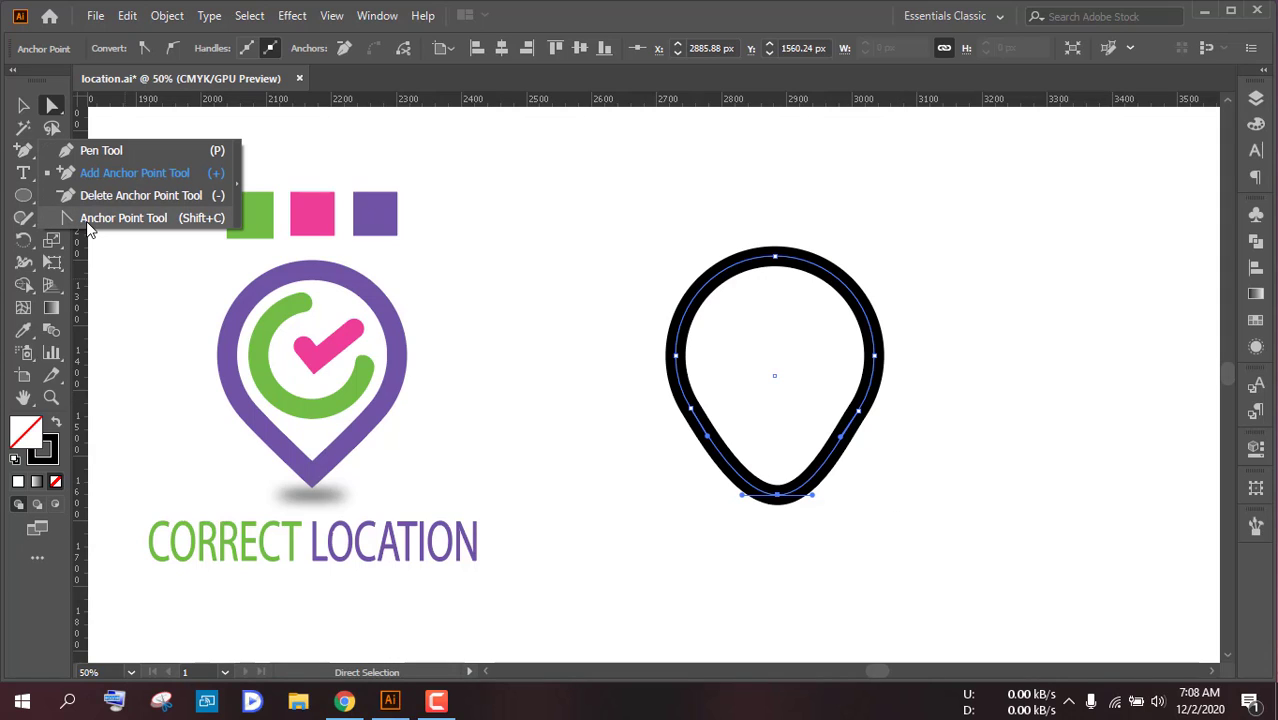
click(120, 218)
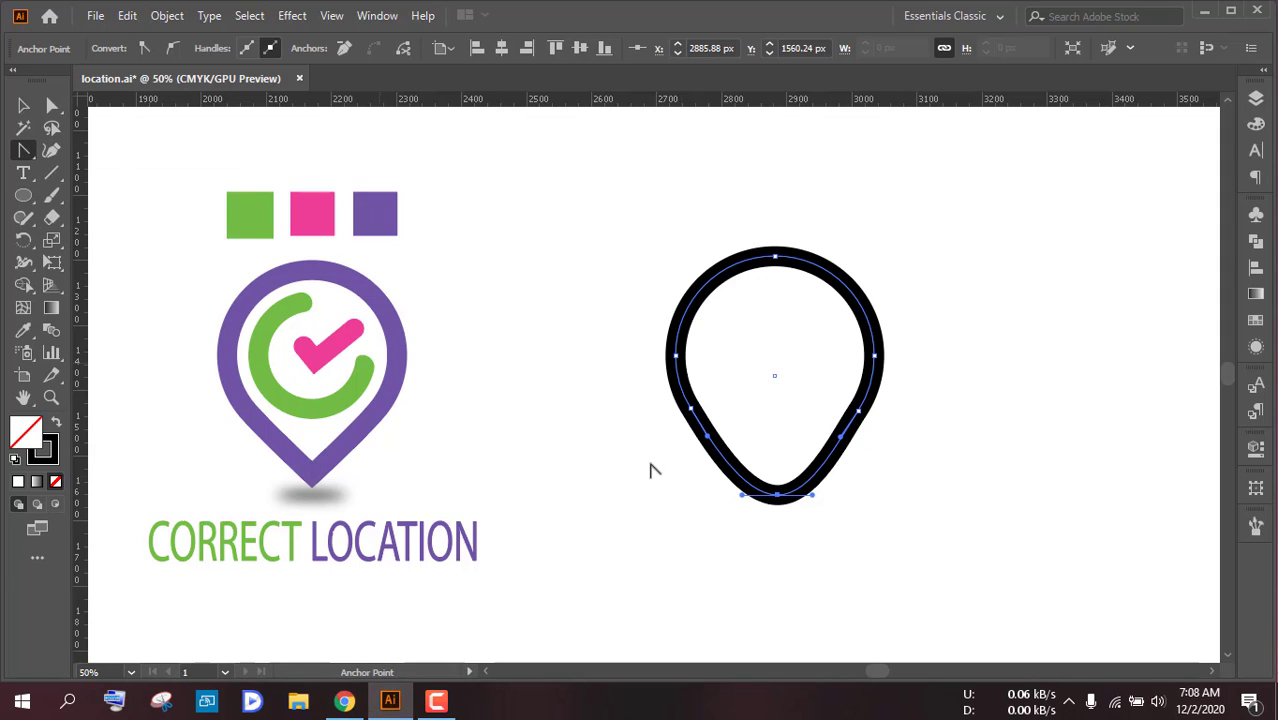
click(778, 495)
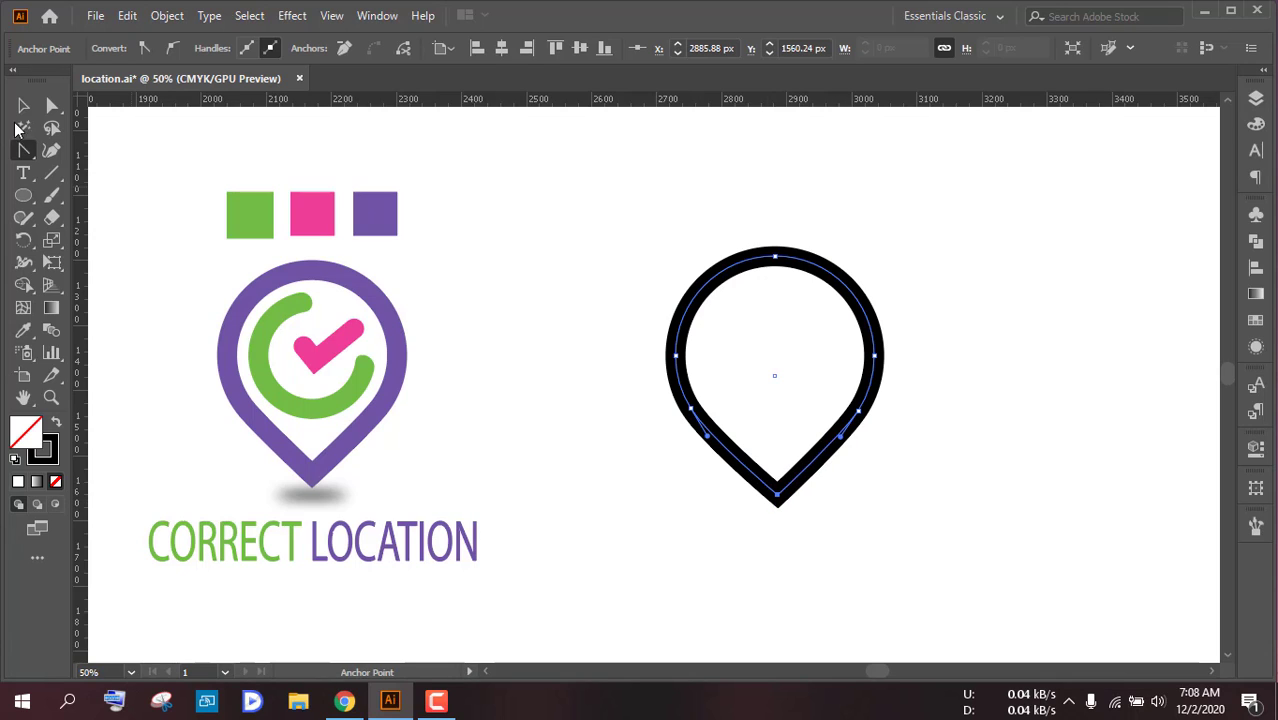
key(v)
click(848, 292)
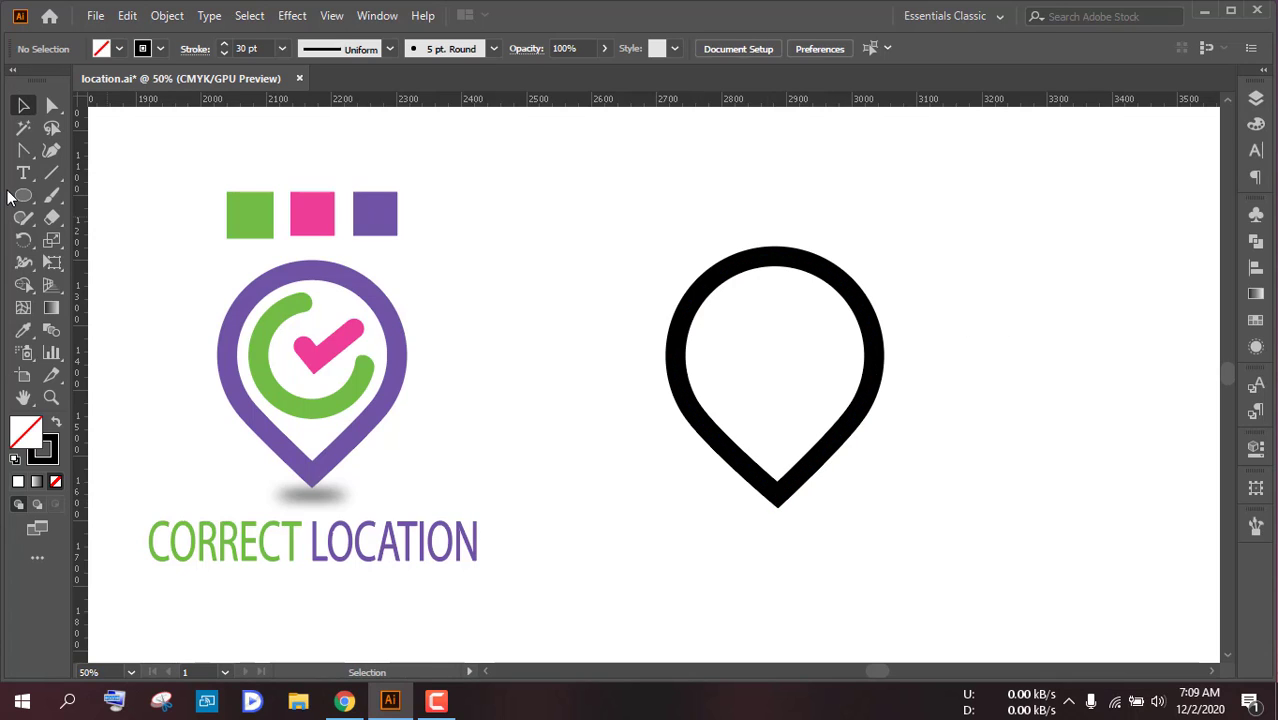
Step: Draw a smaller circle outward from the centre of the pin's round part, with the same 30 pt black stroke
drag(23, 195, 105, 241)
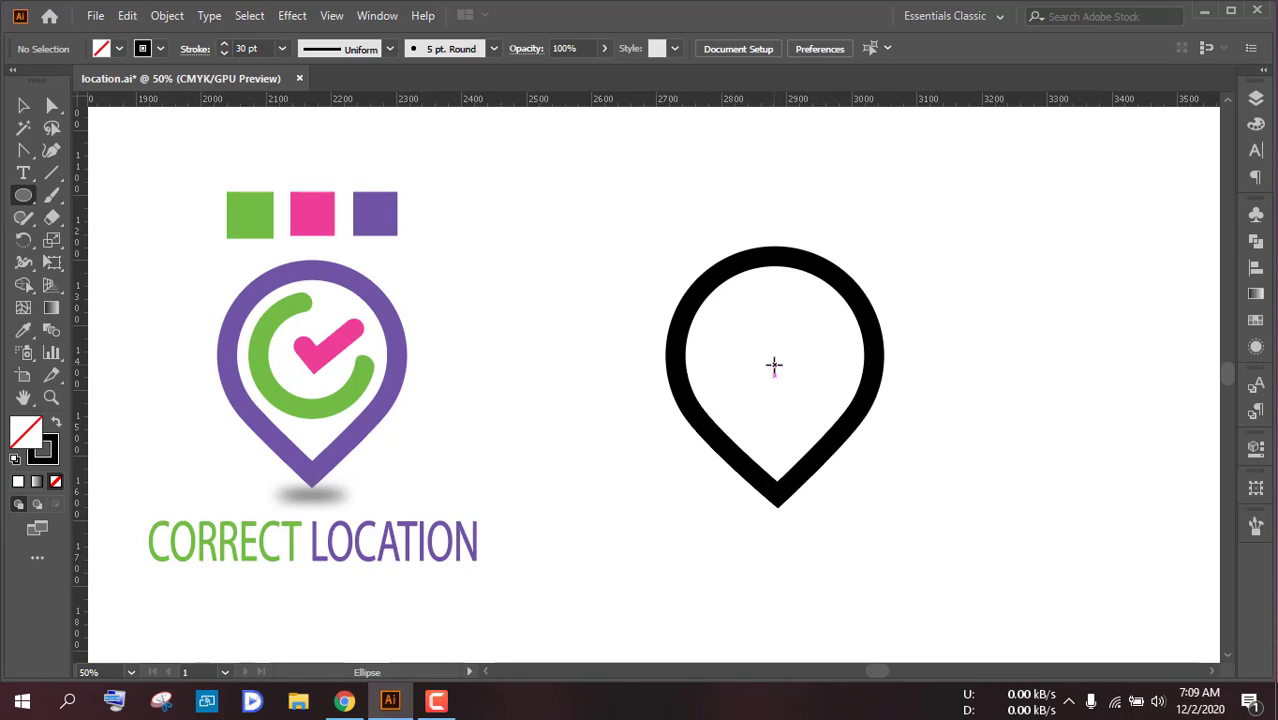
drag(776, 365, 836, 428)
key(v)
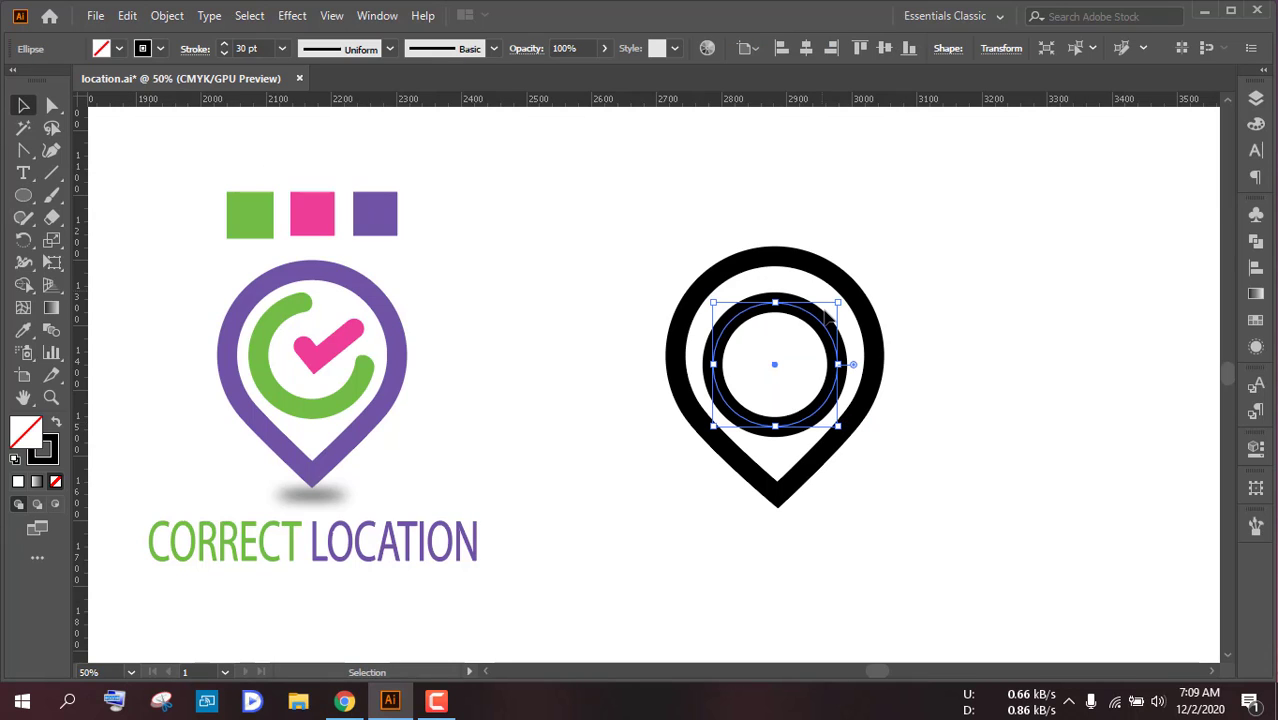
Step: Move the inner circle up to centre it in the pin's round part and enlarge it slightly from its centre
drag(826, 328, 826, 319)
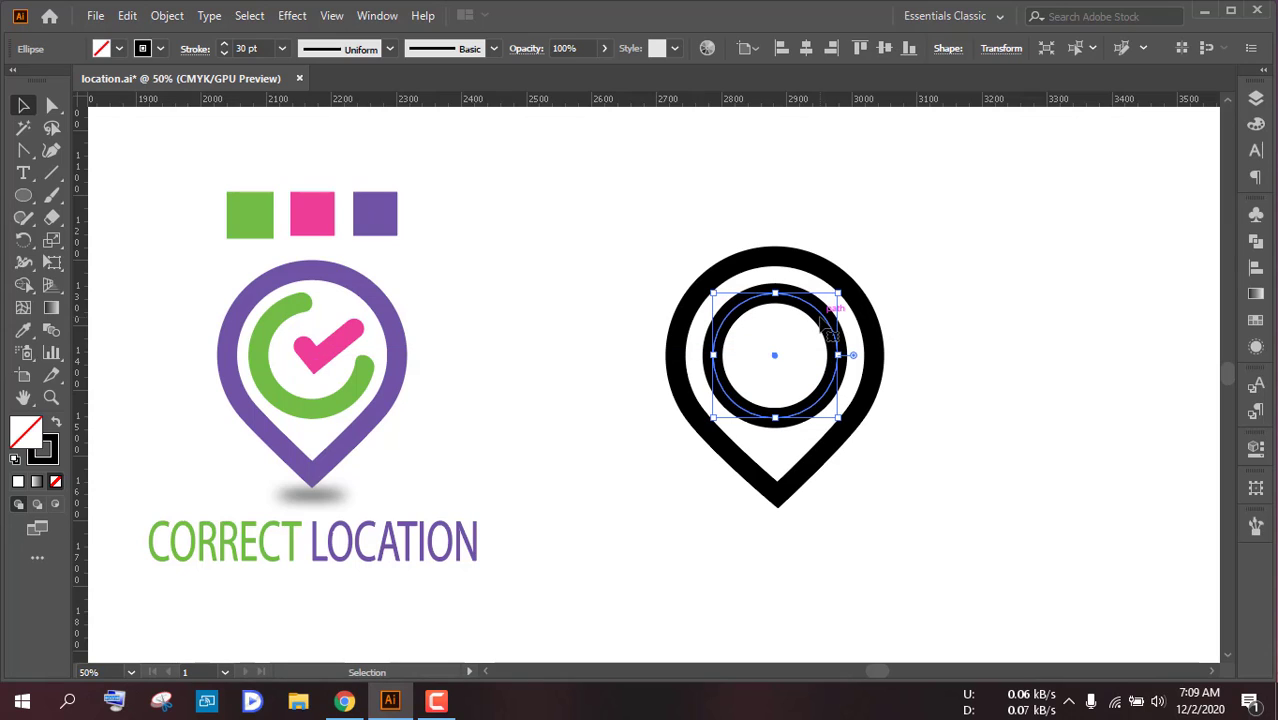
drag(838, 294, 842, 288)
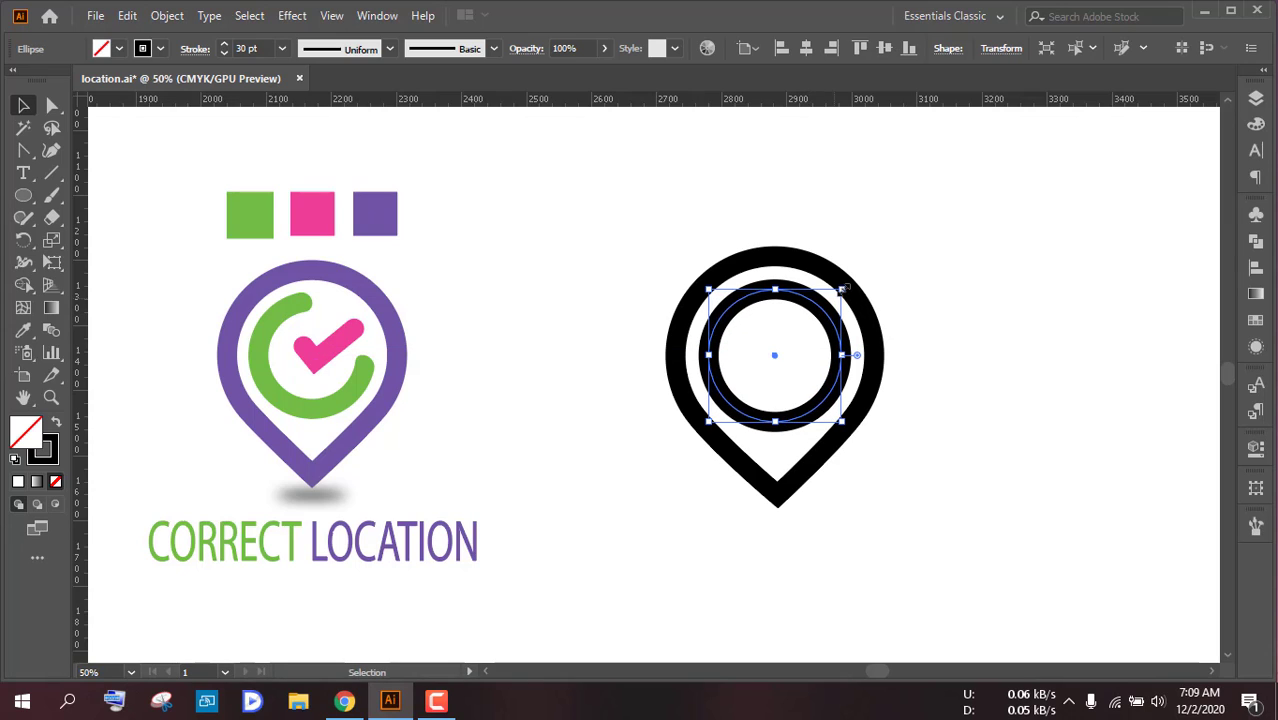
click(968, 304)
scroll(802, 314, up, 1)
scroll(802, 314, down, 1)
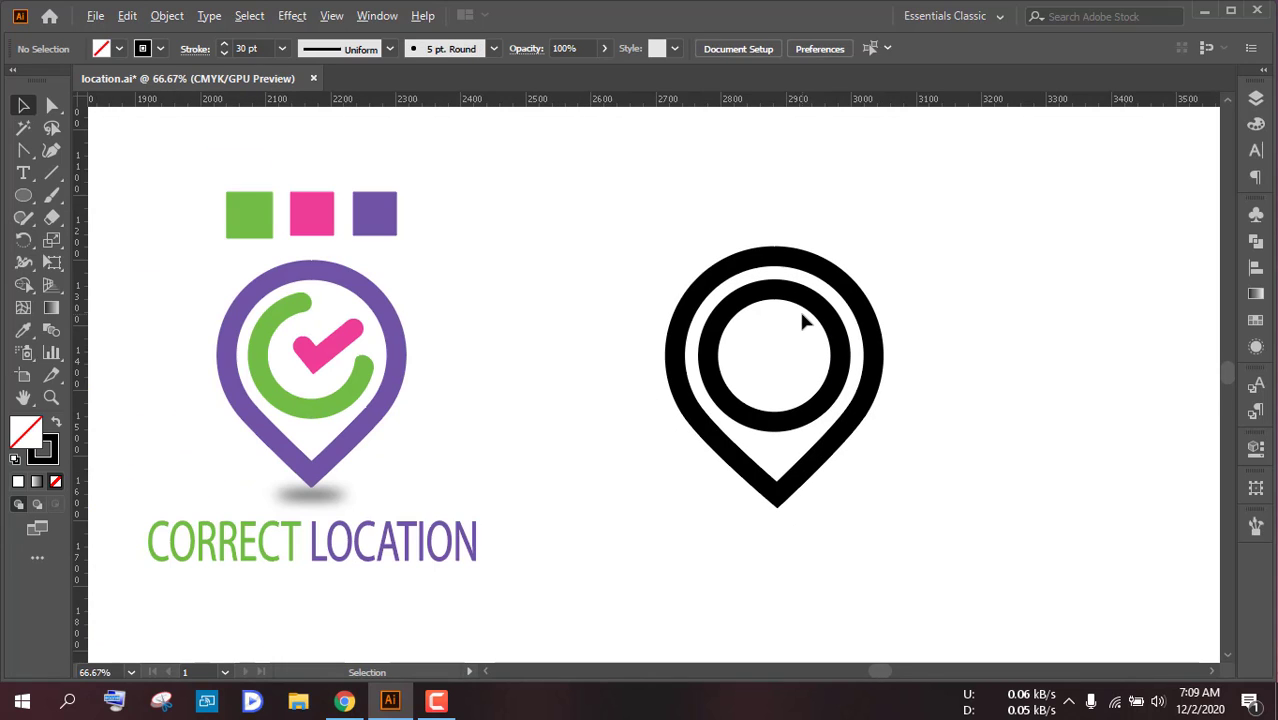
scroll(937, 341, down, 2)
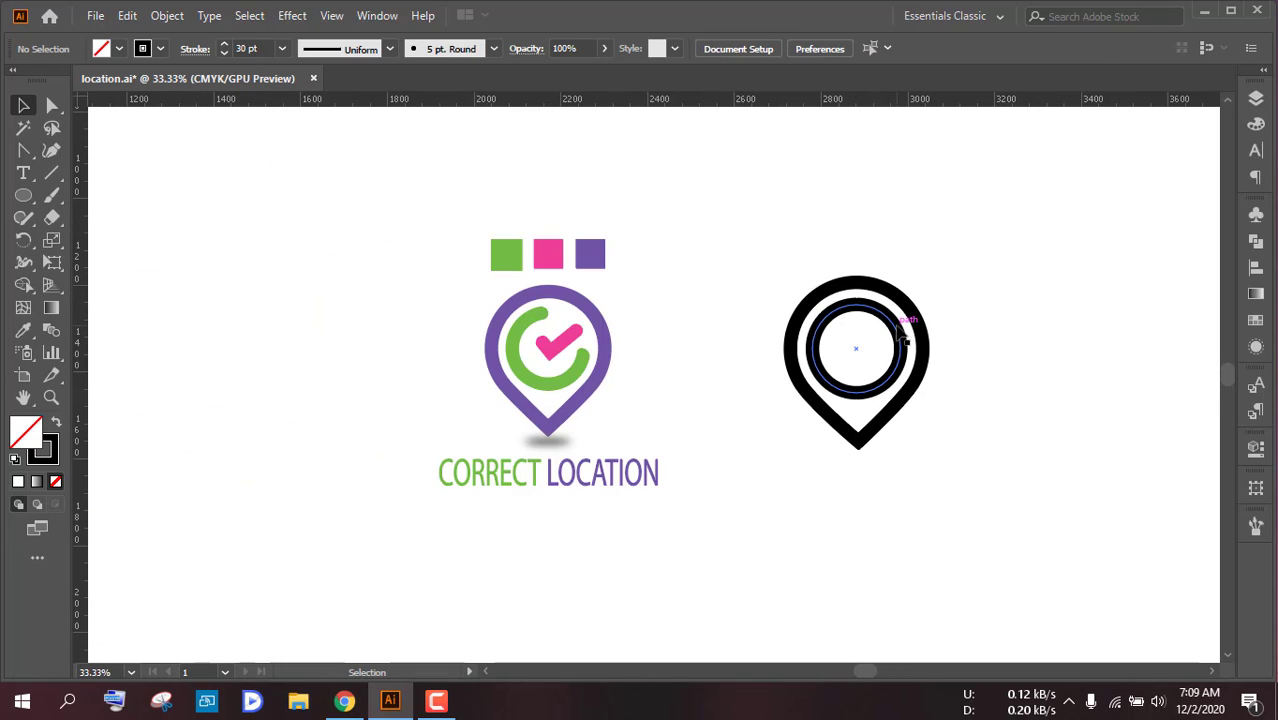
click(900, 335)
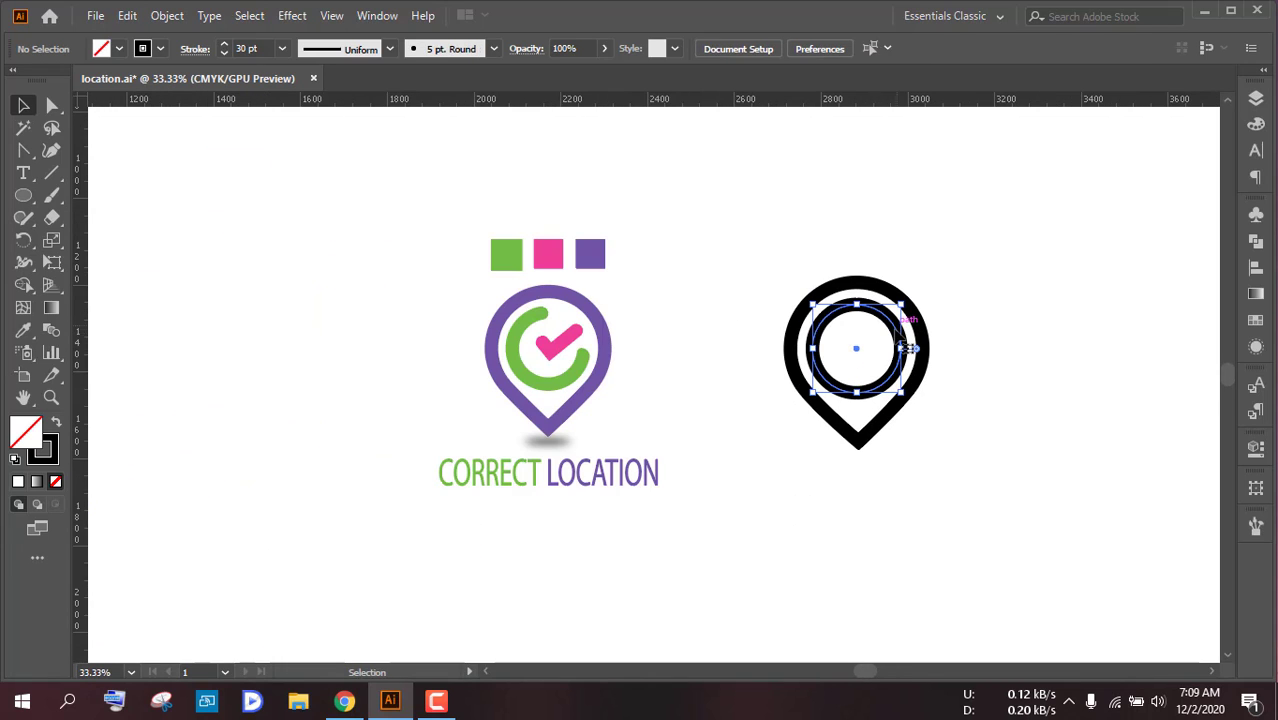
click(992, 279)
scroll(916, 324, up, 1)
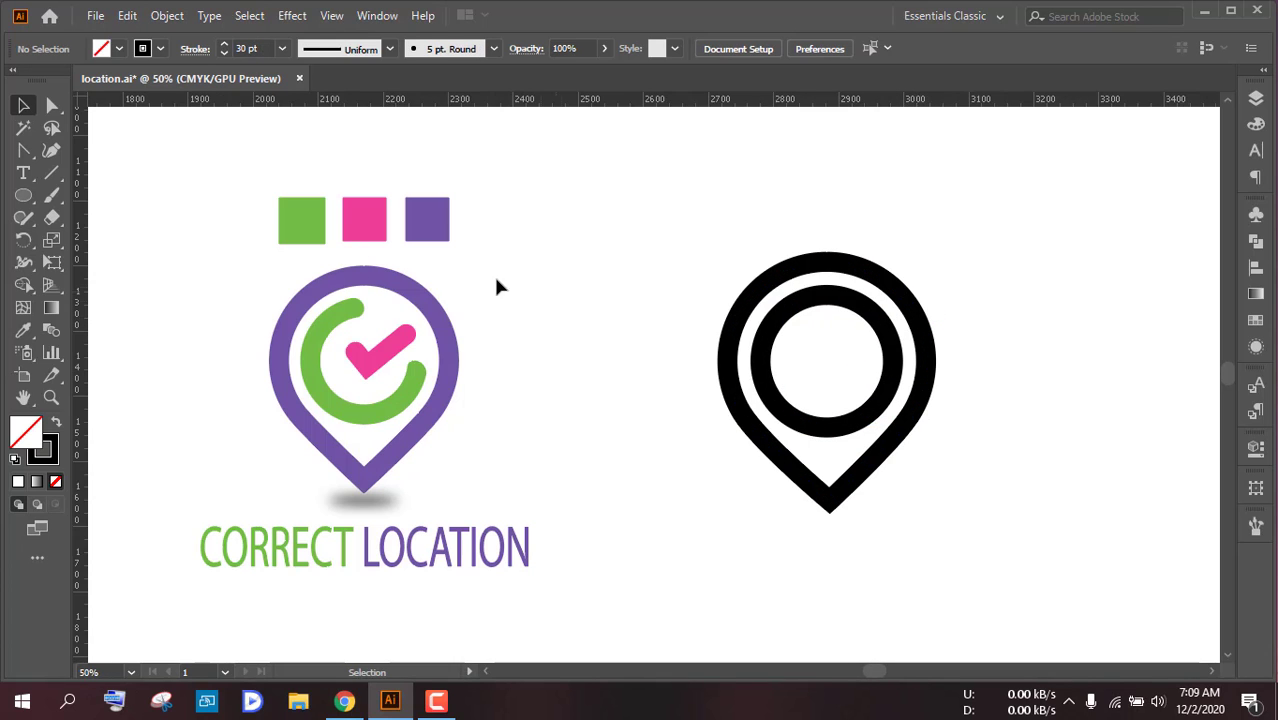
Step: Draw a horizontal rectangle about 114 by 45 px, centred inside the inner ring, with the same 30 pt black stroke
click(24, 195)
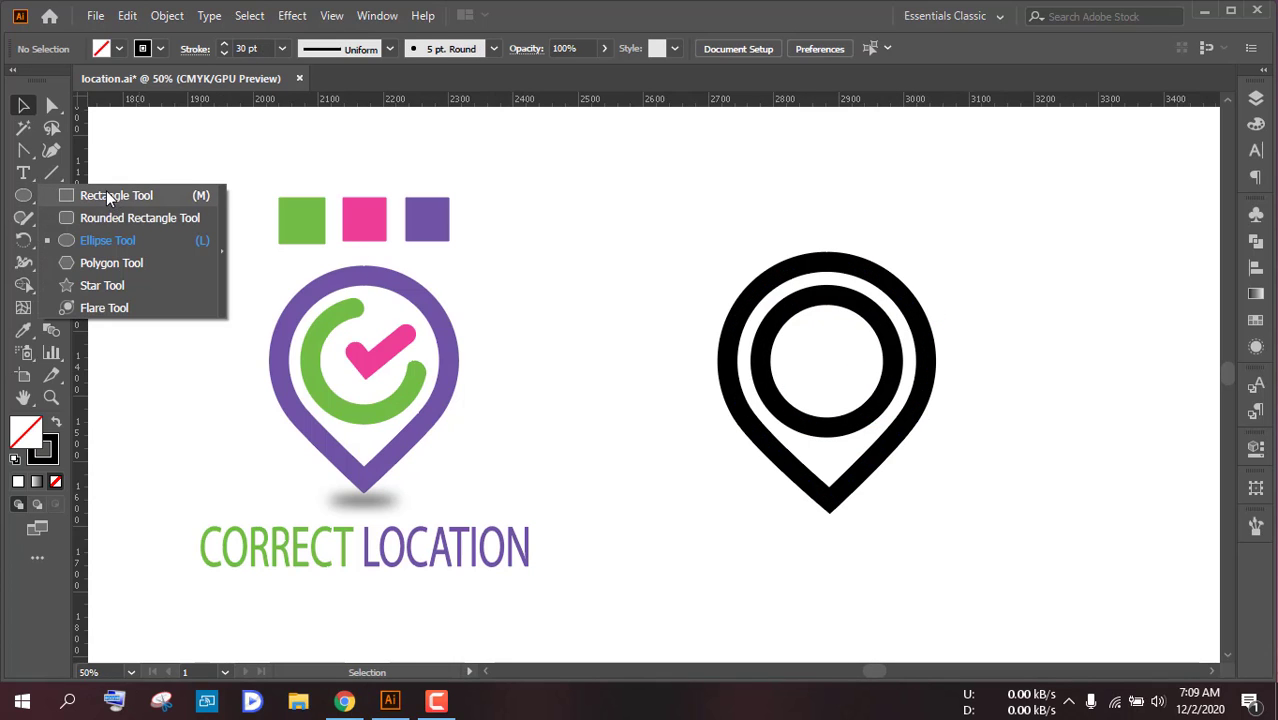
click(110, 196)
mouse_move(570, 186)
mouse_down()
mouse_move(593, 214)
mouse_move(645, 210)
mouse_move(633, 228)
mouse_move(650, 270)
mouse_move(849, 388)
mouse_move(836, 369)
mouse_up()
key(v)
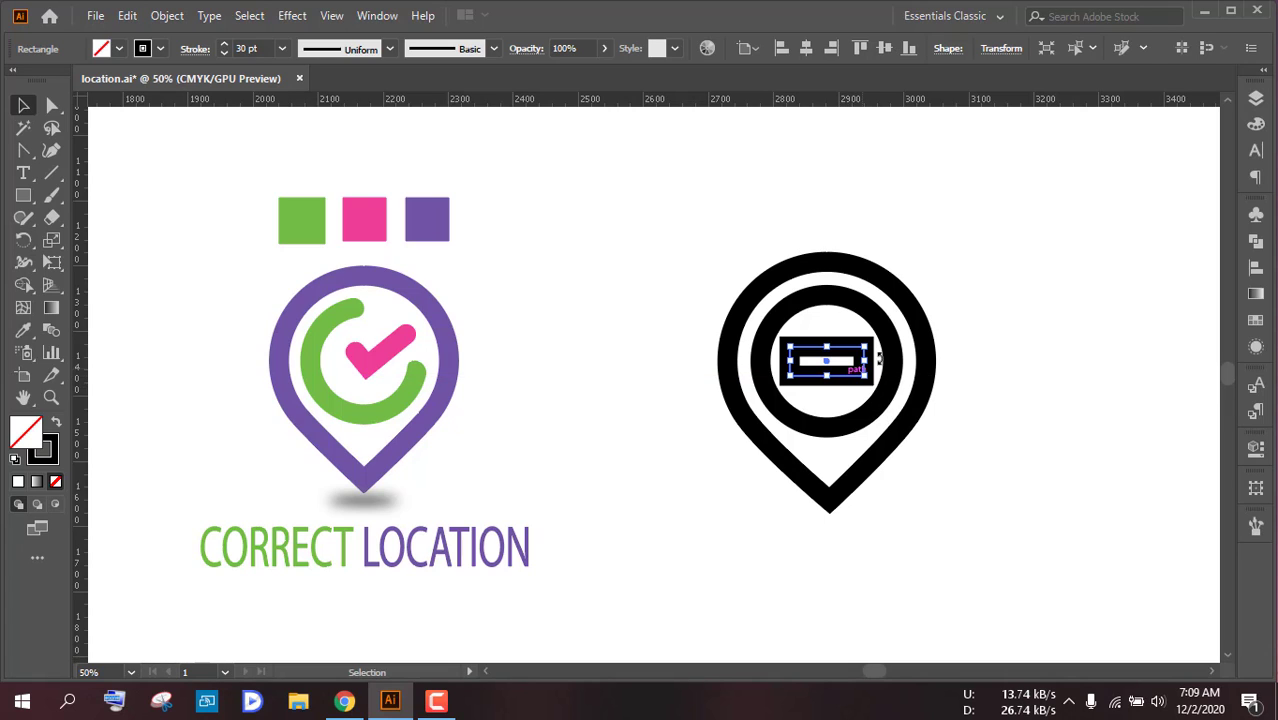
Step: Rotate the rectangle counterclockwise into a diagonal rising to the right, matching the slant of the reference check mark's long arm, and deselect it
scroll(900, 360, up, 3)
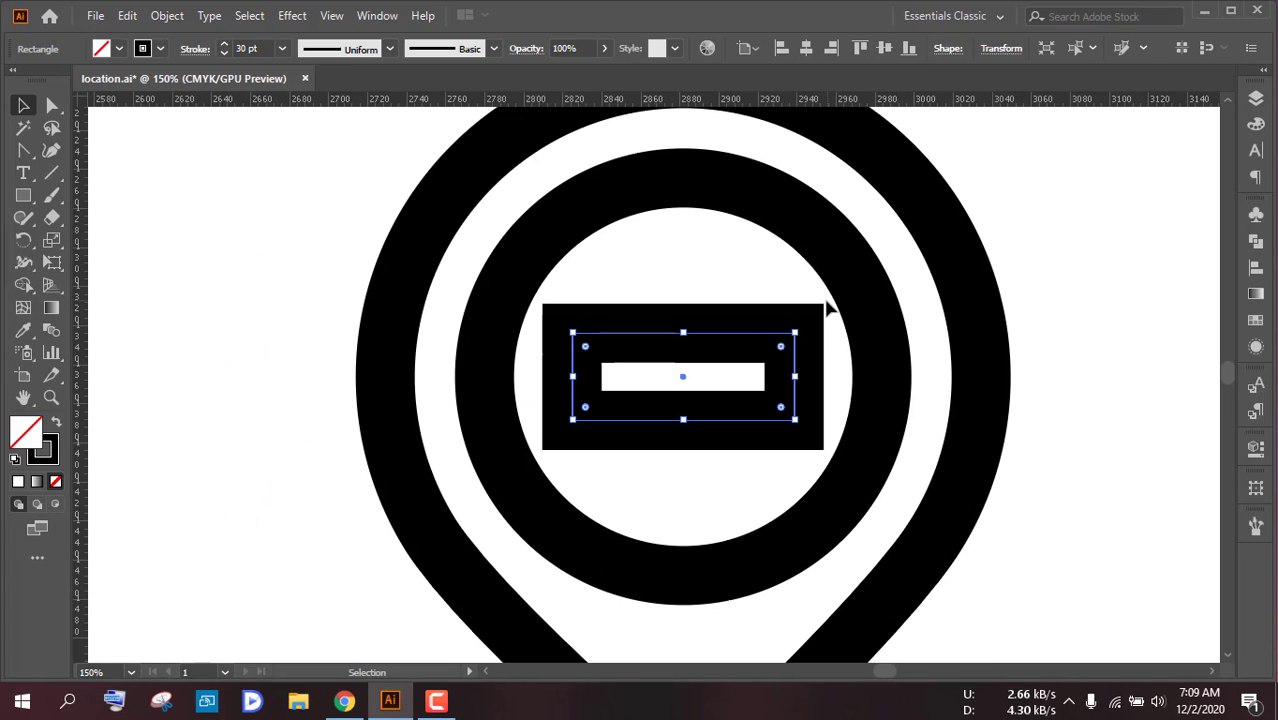
drag(800, 323, 747, 285)
scroll(747, 290, down, 2)
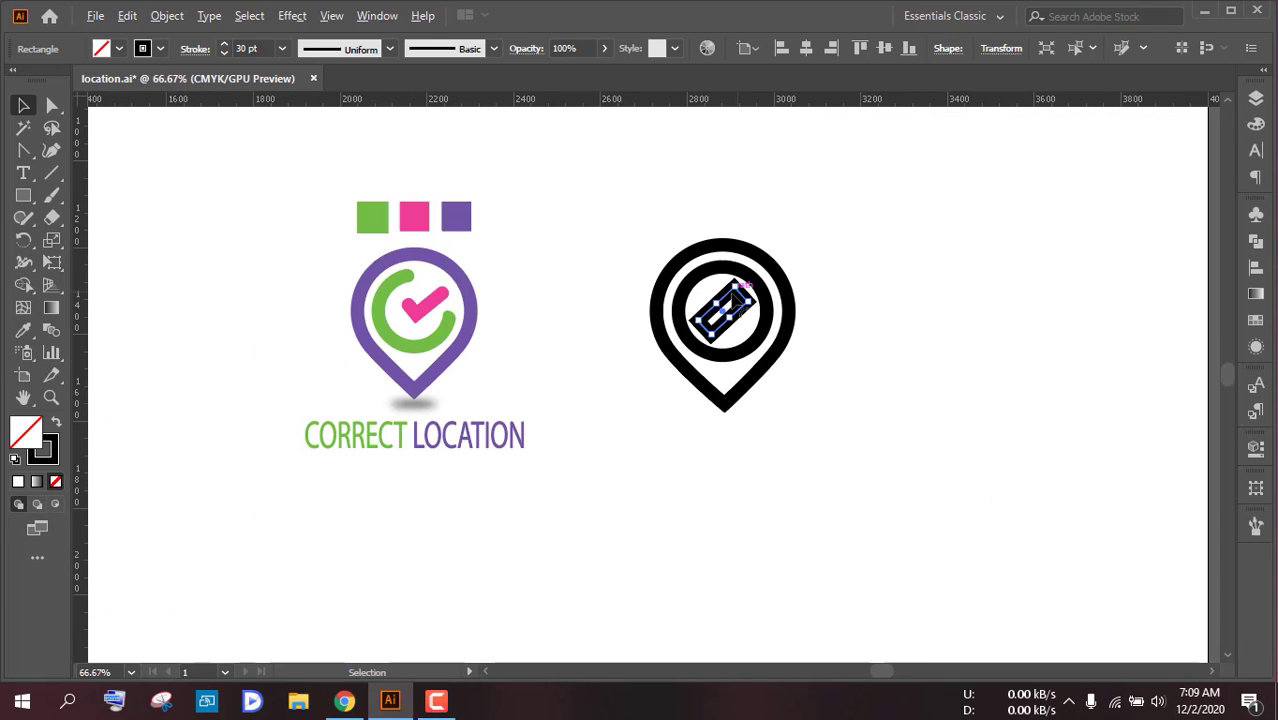
scroll(735, 290, up, 2)
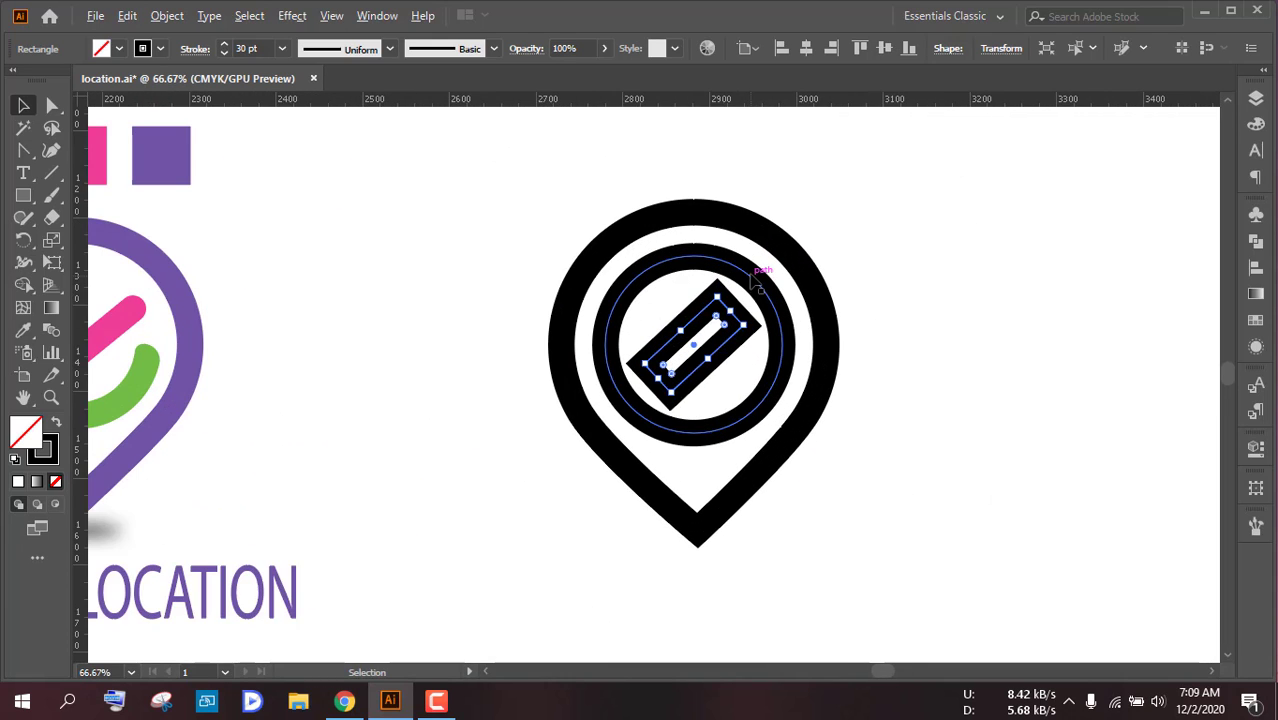
scroll(688, 270, down, 1)
drag(525, 244, 589, 272)
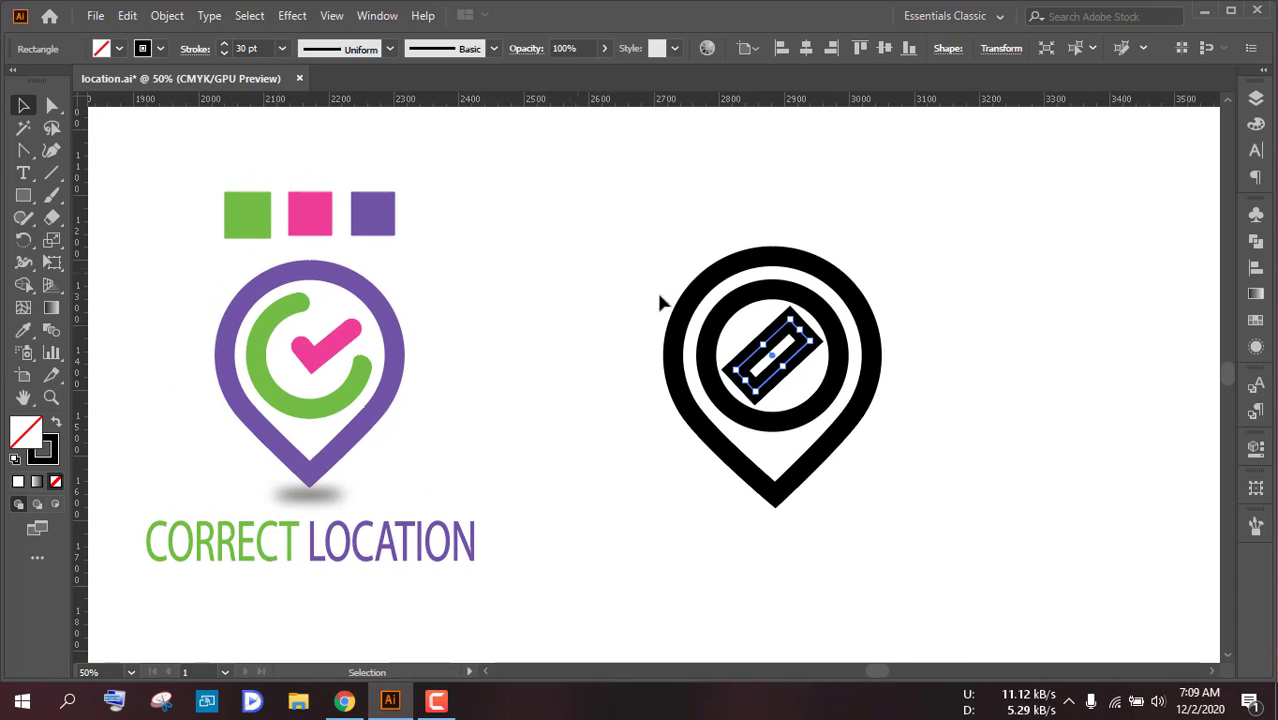
click(913, 347)
Step: Cut the inner ring's path with the Scissors tool at its top and right anchor points
click(841, 344)
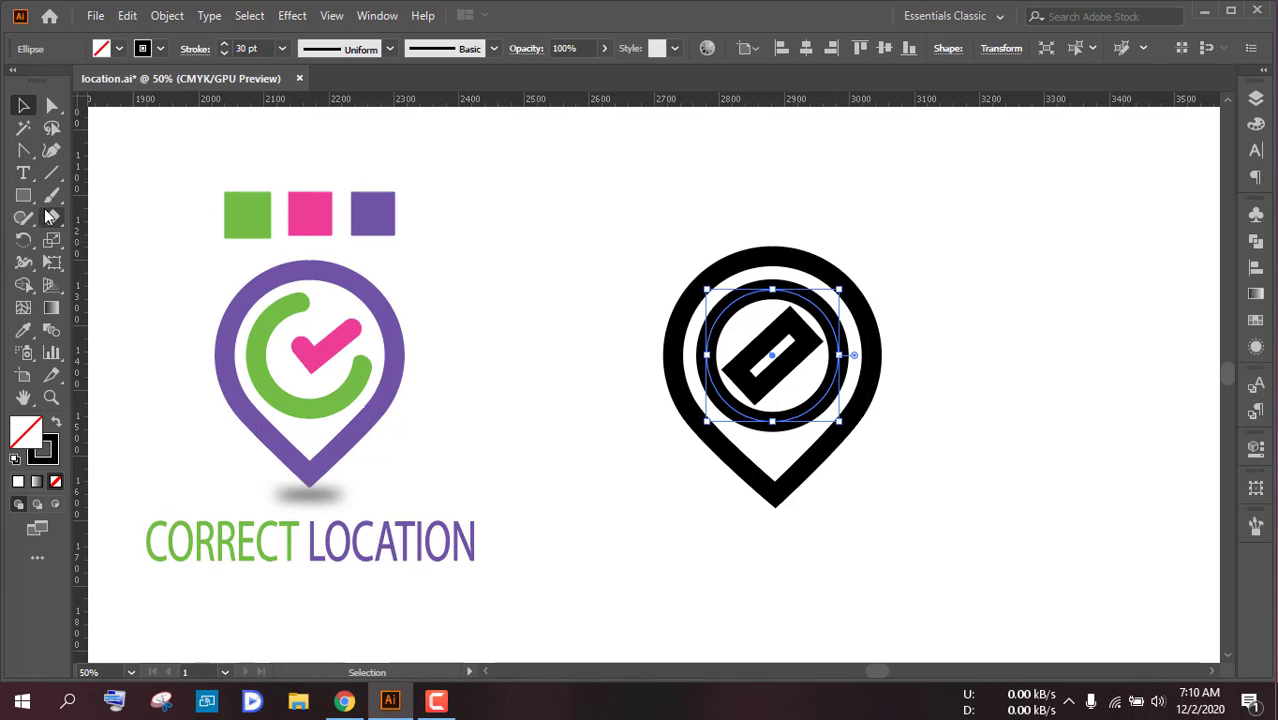
mouse_move(52, 222)
mouse_down()
mouse_move(55, 238)
mouse_move(137, 240)
mouse_up()
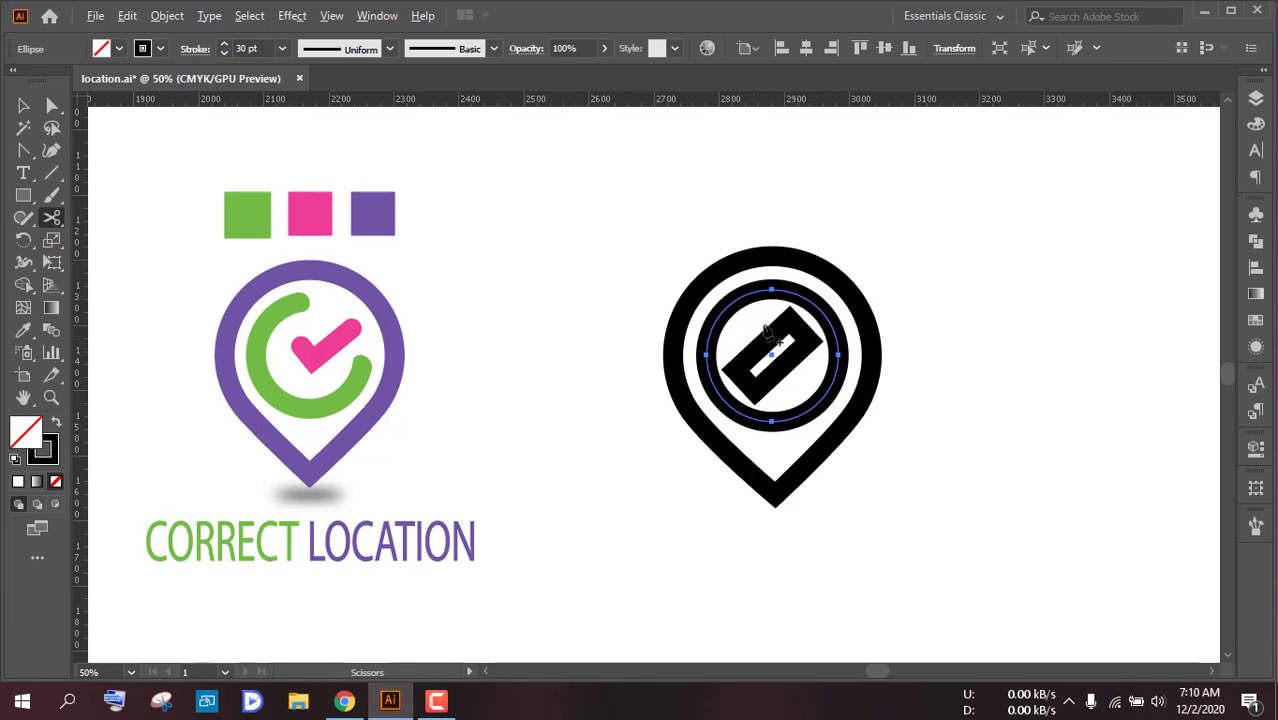
scroll(770, 318, up, 3)
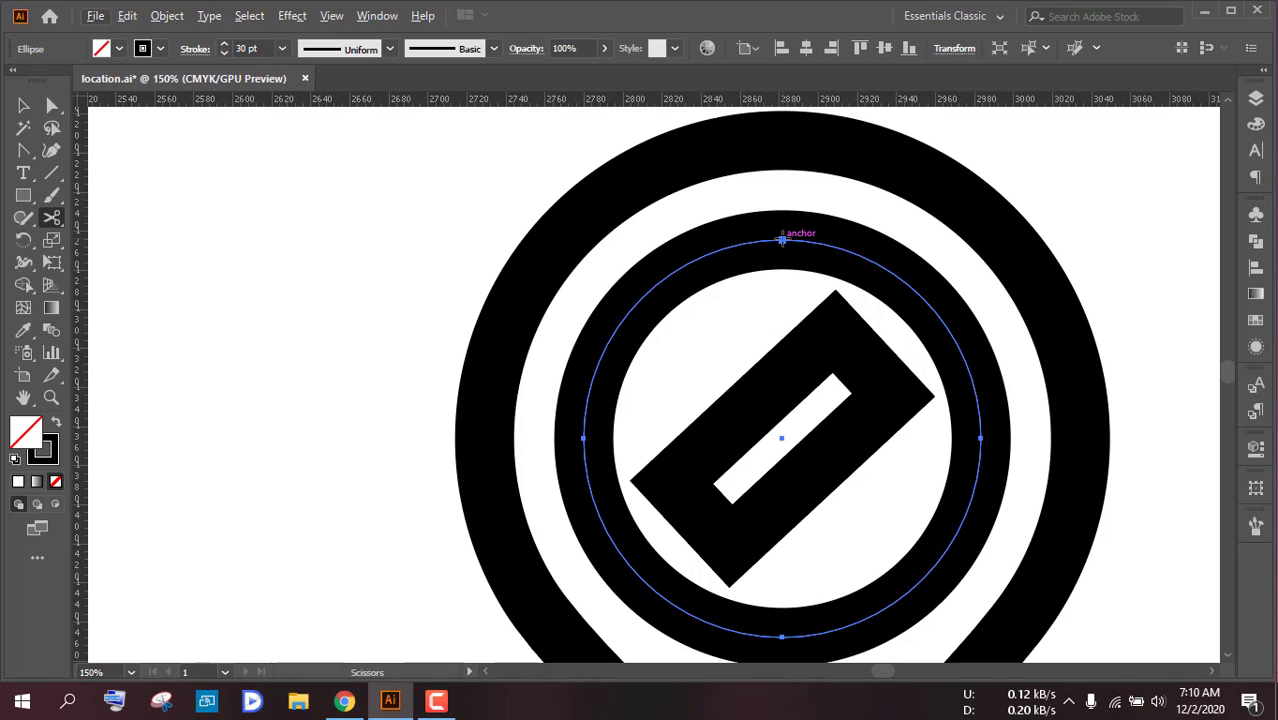
click(781, 240)
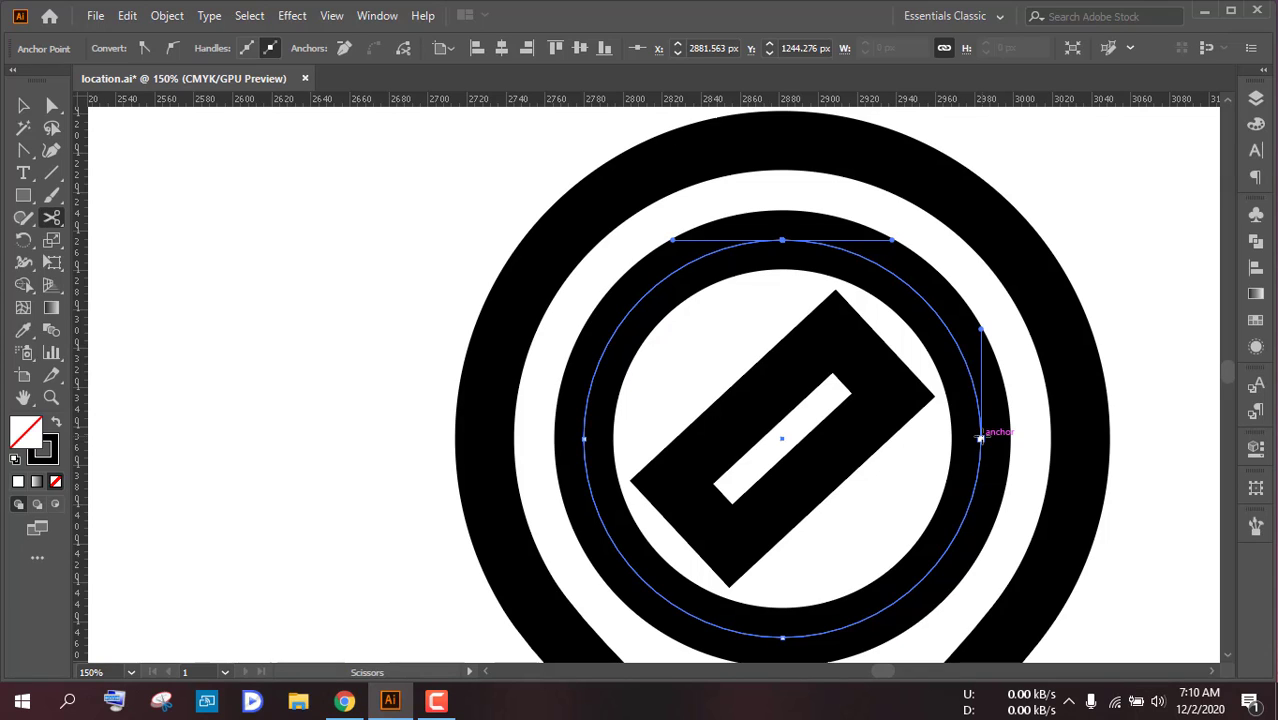
click(980, 437)
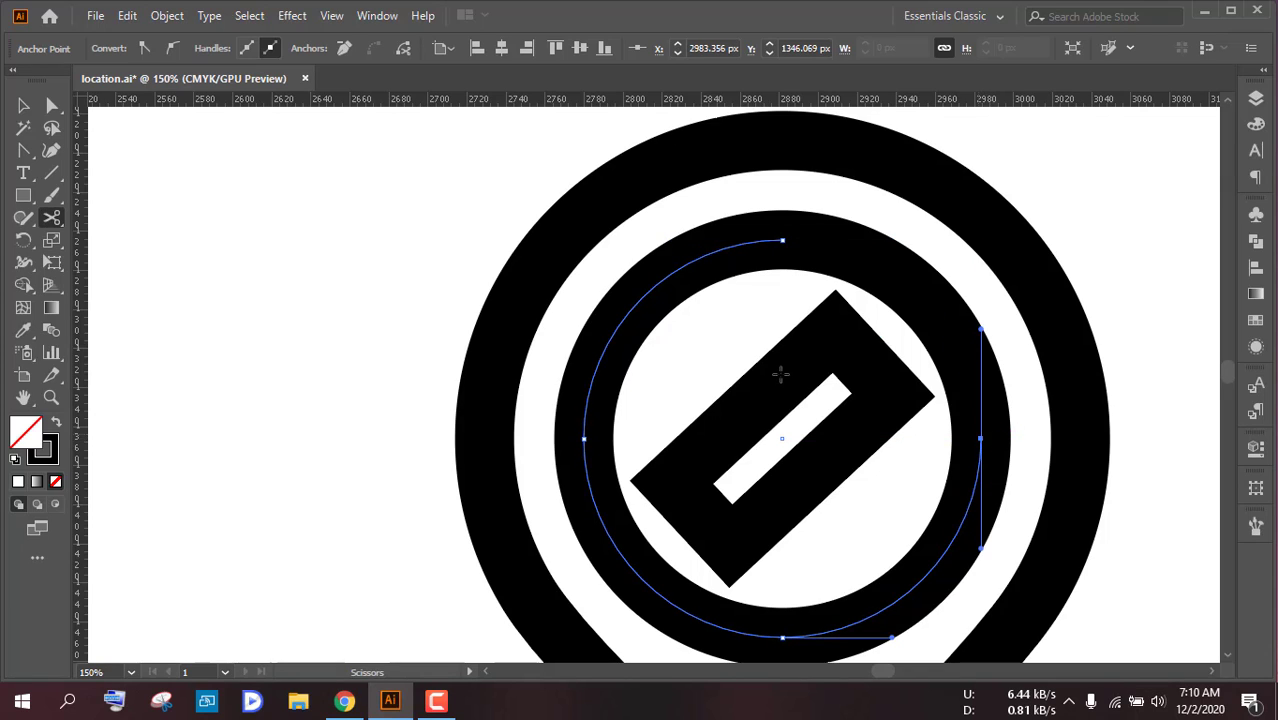
Step: Delete the upper-right quarter segment of the cut inner ring
click(23, 105)
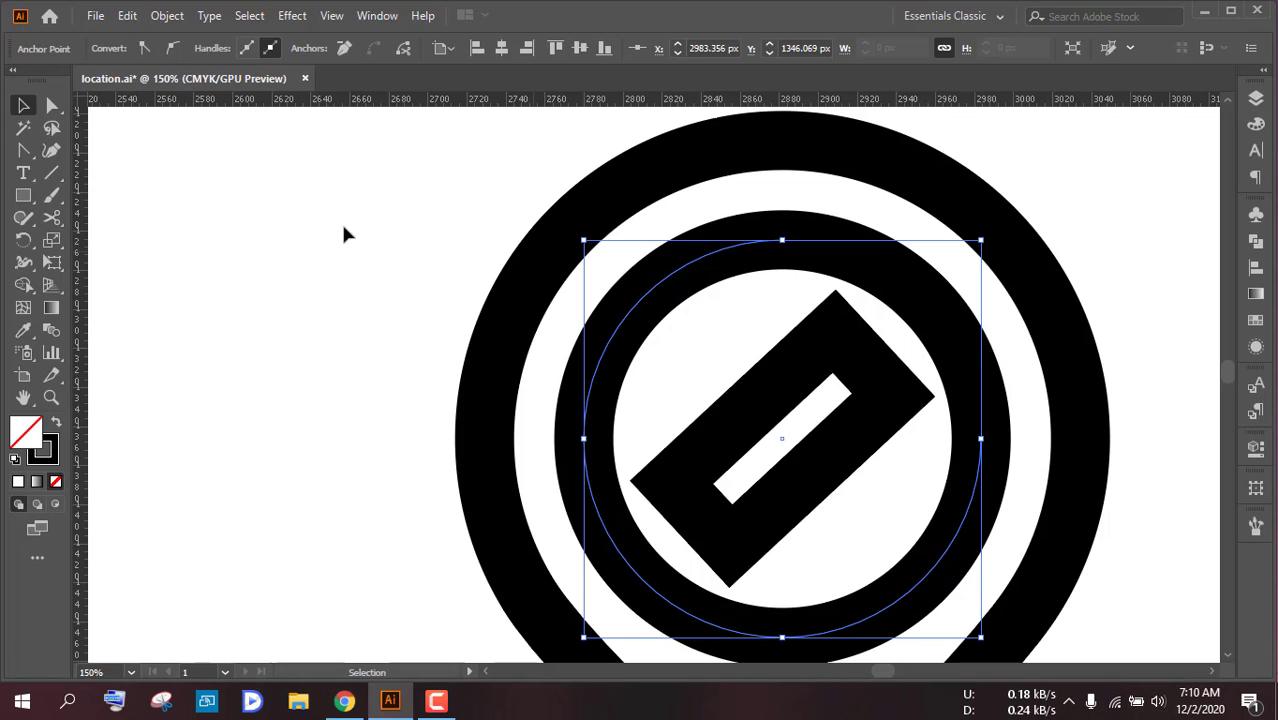
click(765, 294)
click(910, 282)
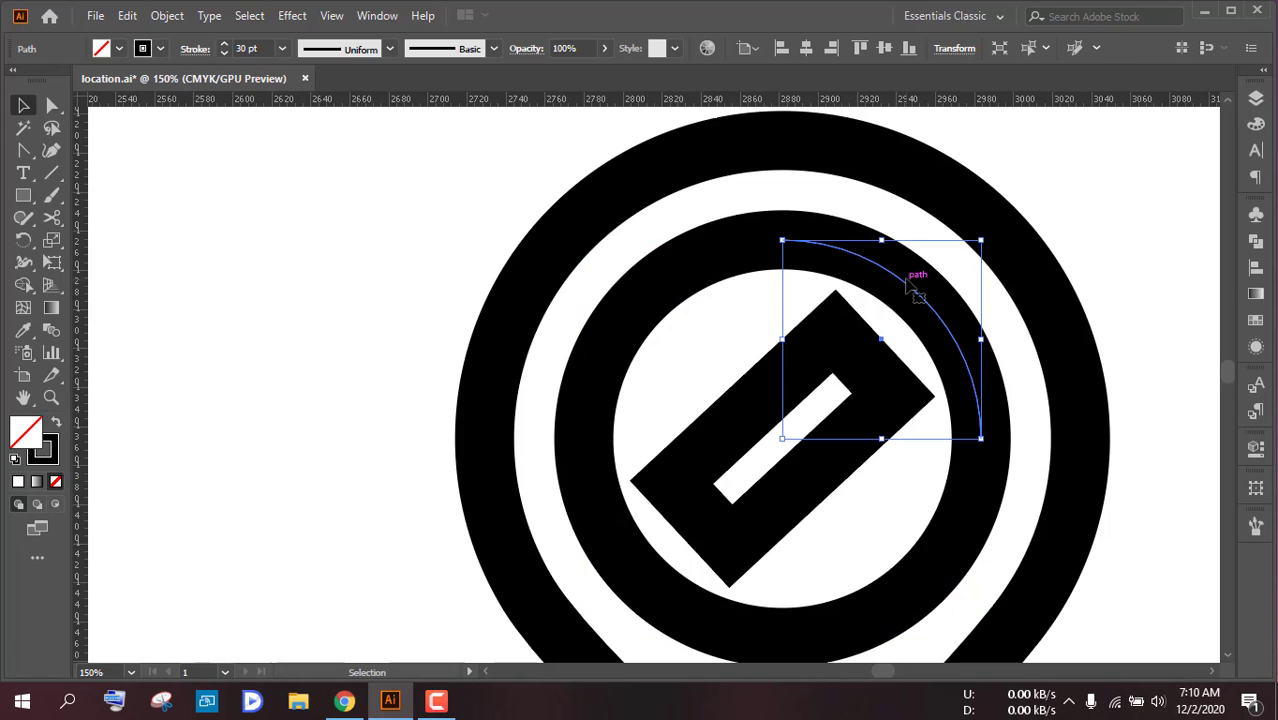
key(Delete)
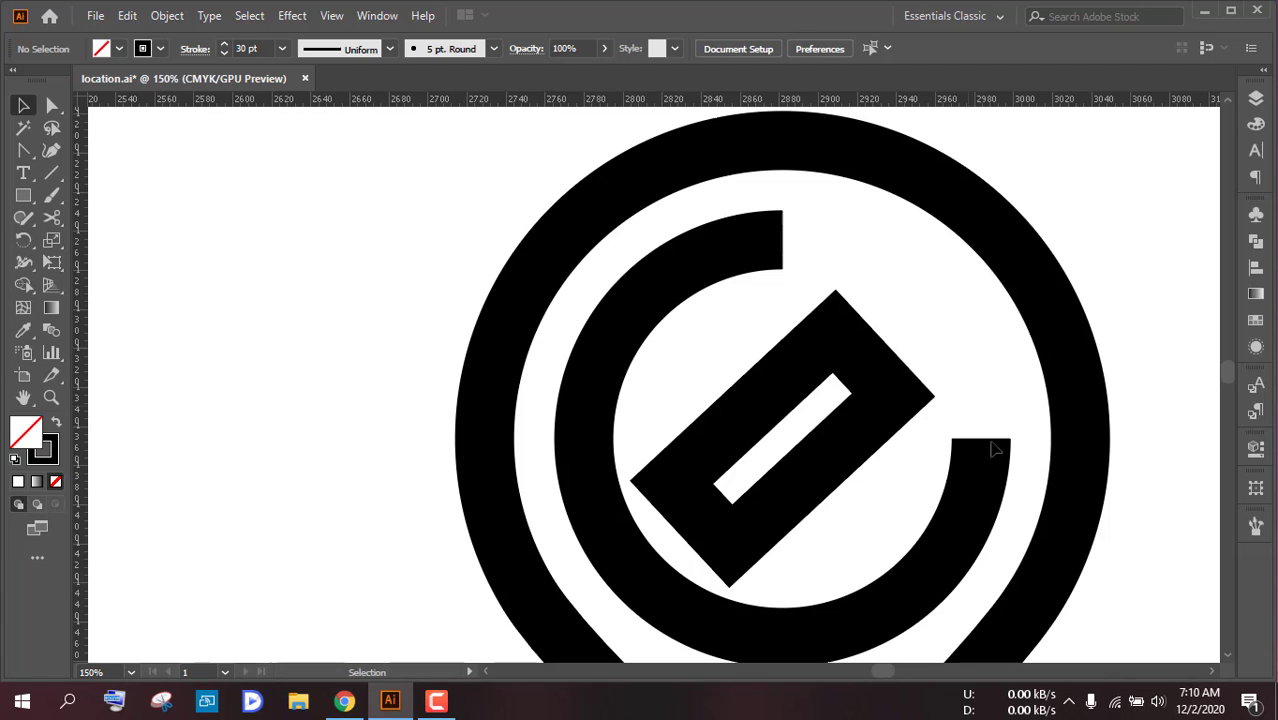
Step: Expand the open inner ring and the pin outline together into filled shapes
drag(951, 484, 953, 487)
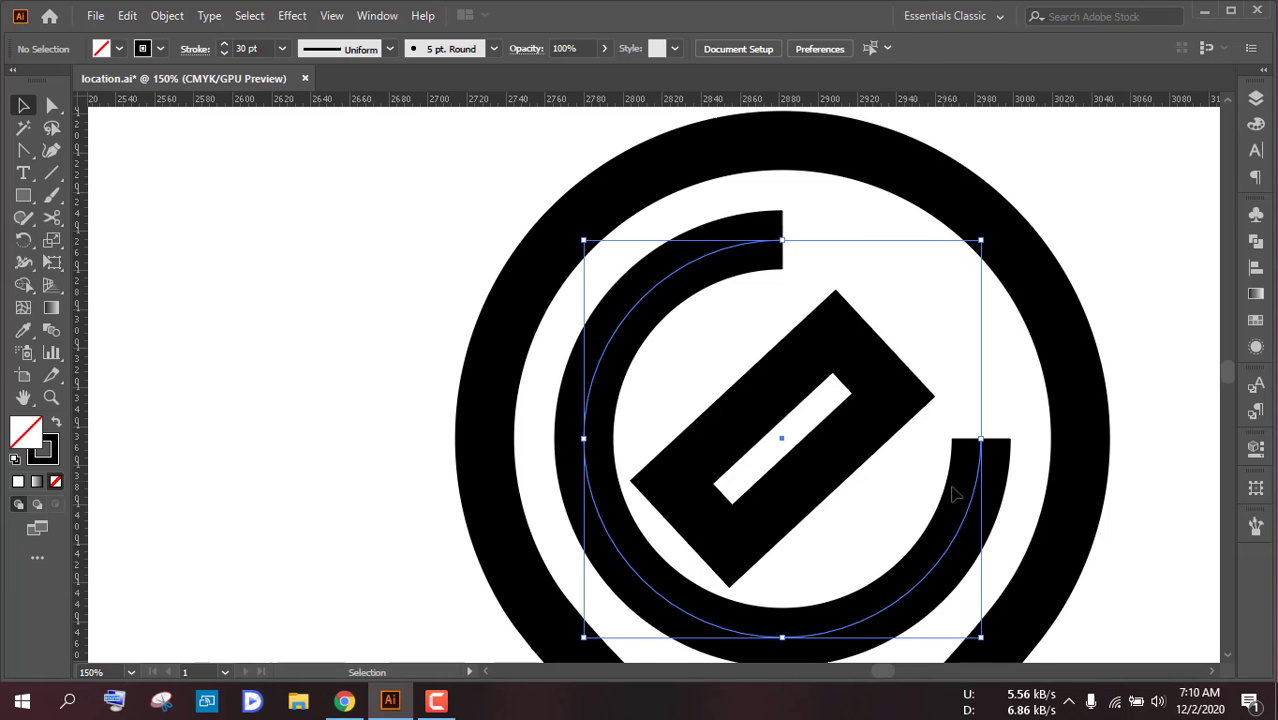
scroll(965, 485, down, 3)
drag(1140, 485, 918, 421)
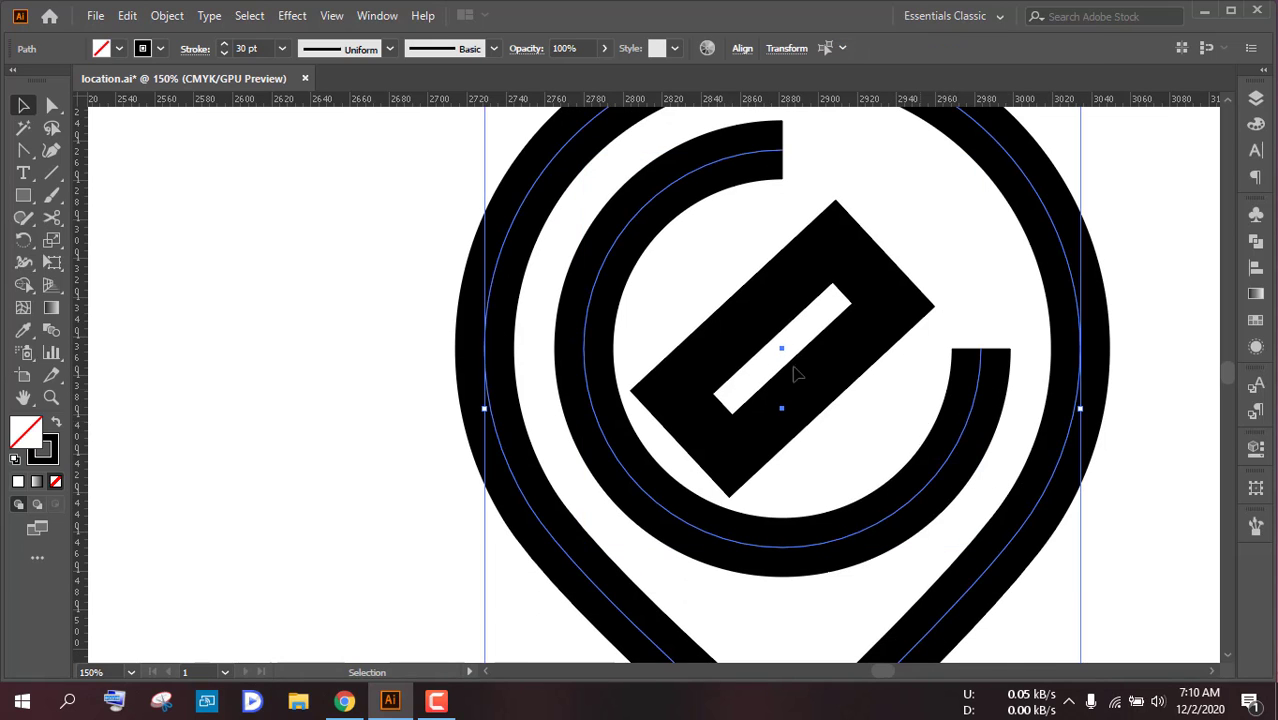
click(166, 16)
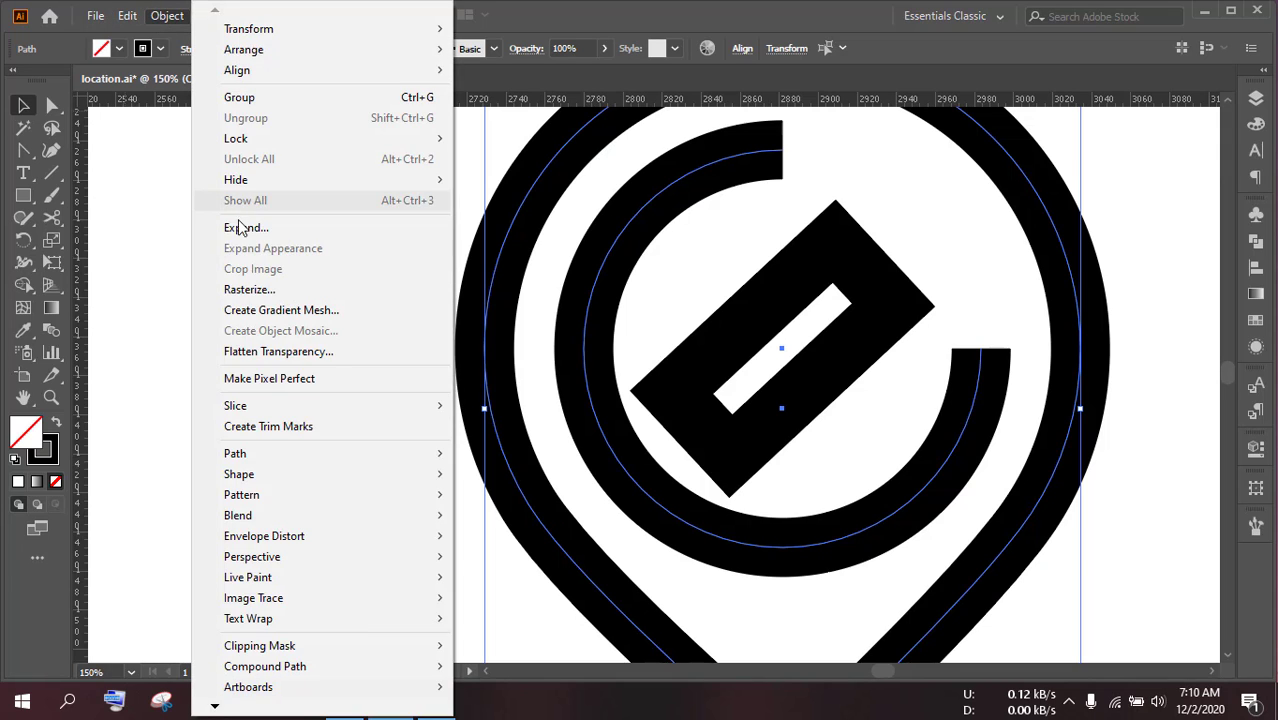
click(277, 228)
click(532, 410)
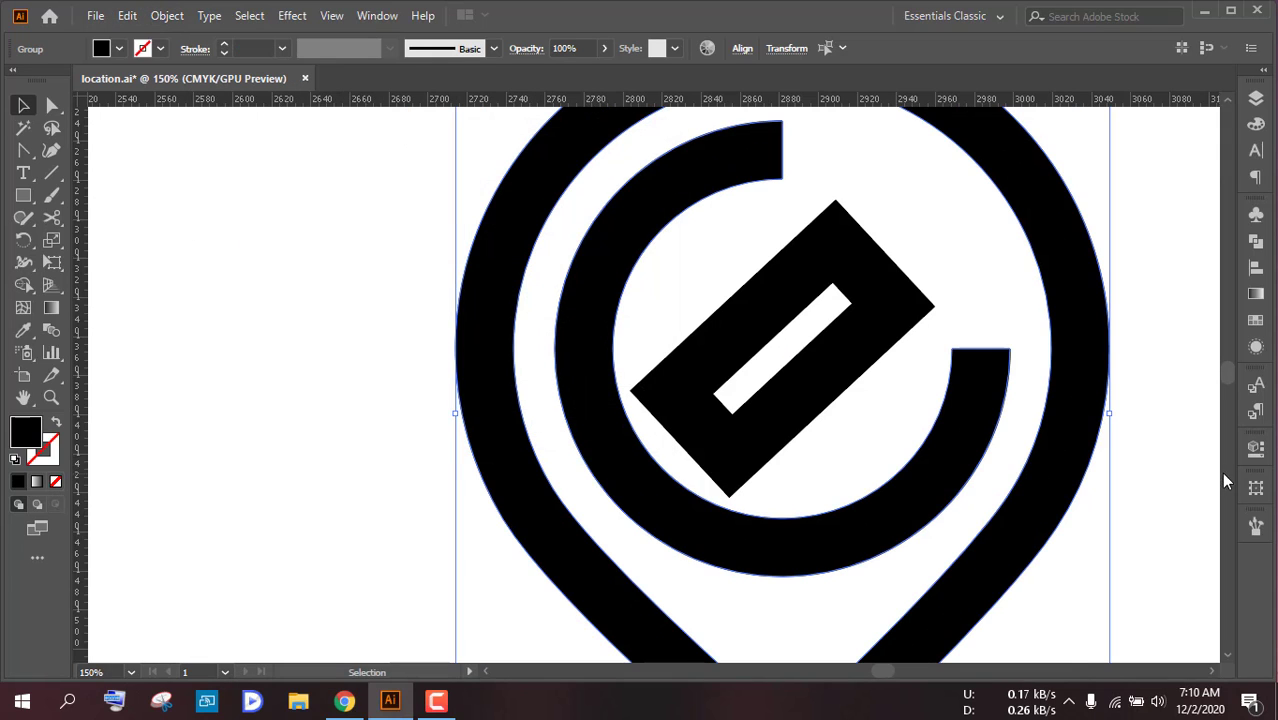
Step: Ungroup the expanded pin outline and open ring, and clear the selection
click(1185, 466)
right_click(1093, 408)
click(1137, 232)
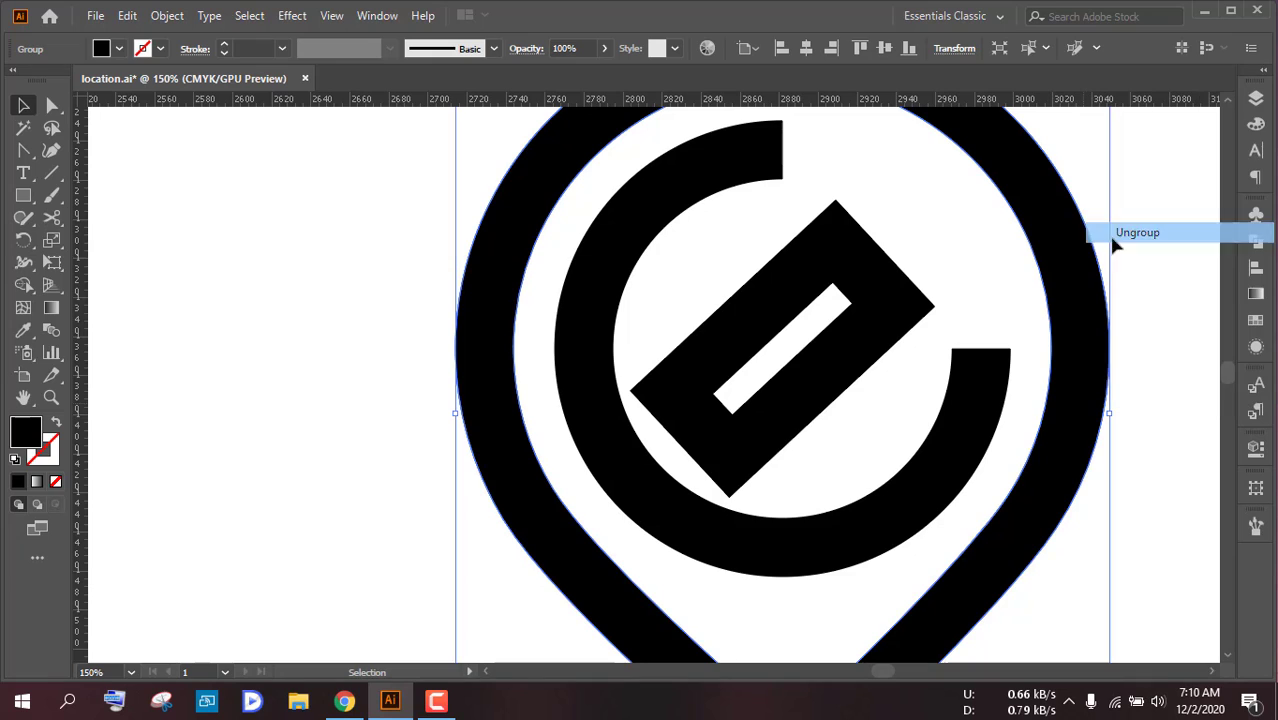
click(1015, 417)
Step: Fully round both corners of the open ring's upper end with its live corner widgets
click(962, 407)
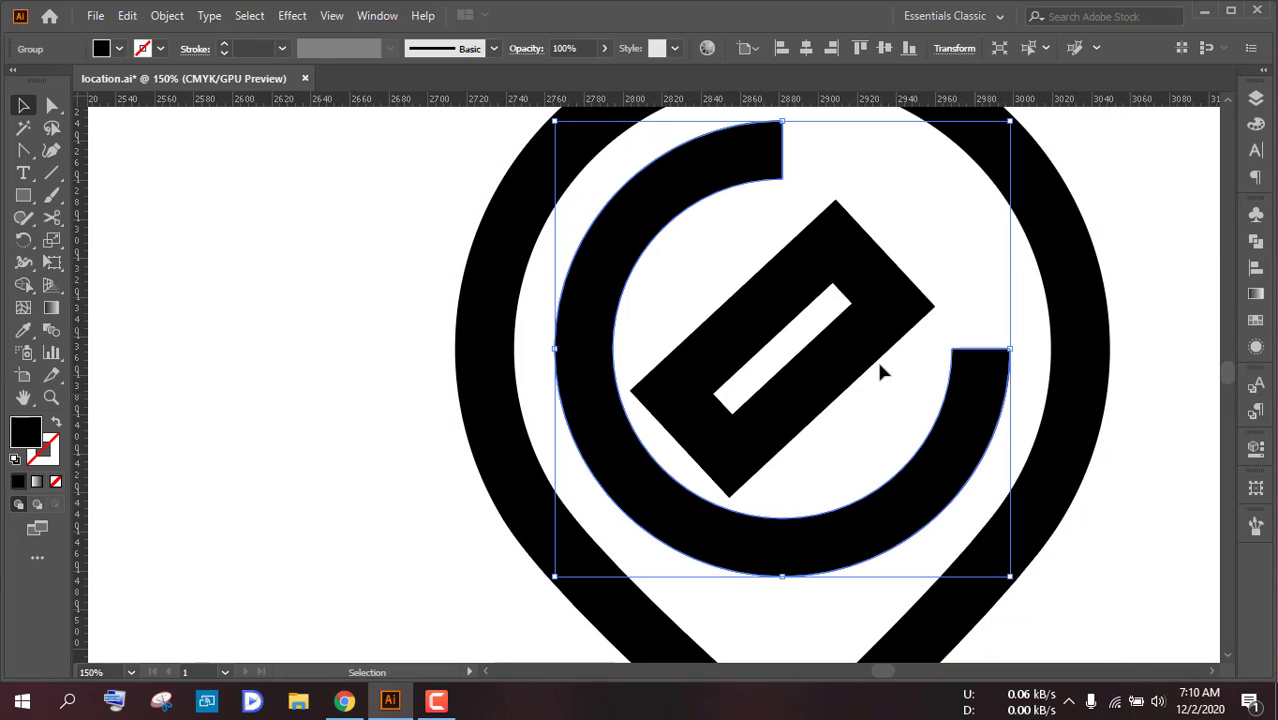
click(53, 108)
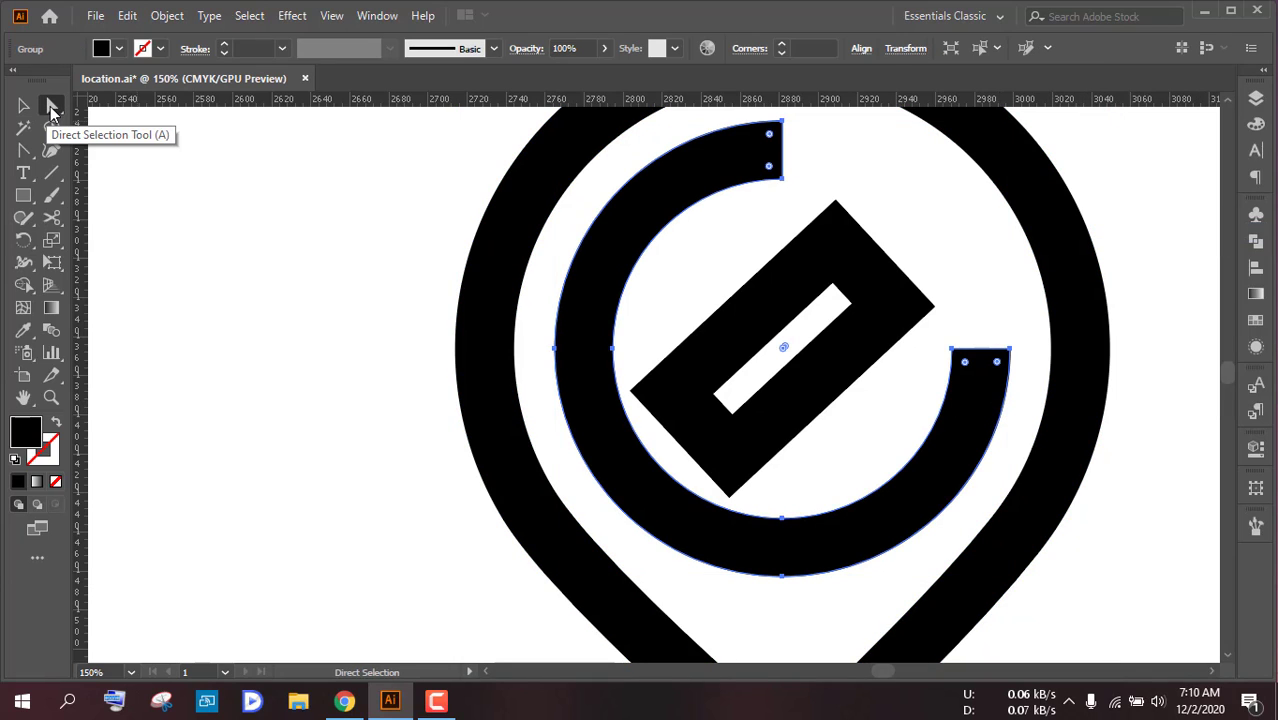
mouse_move(768, 141)
mouse_down()
mouse_move(713, 143)
mouse_move(751, 143)
mouse_up()
click(848, 152)
click(763, 136)
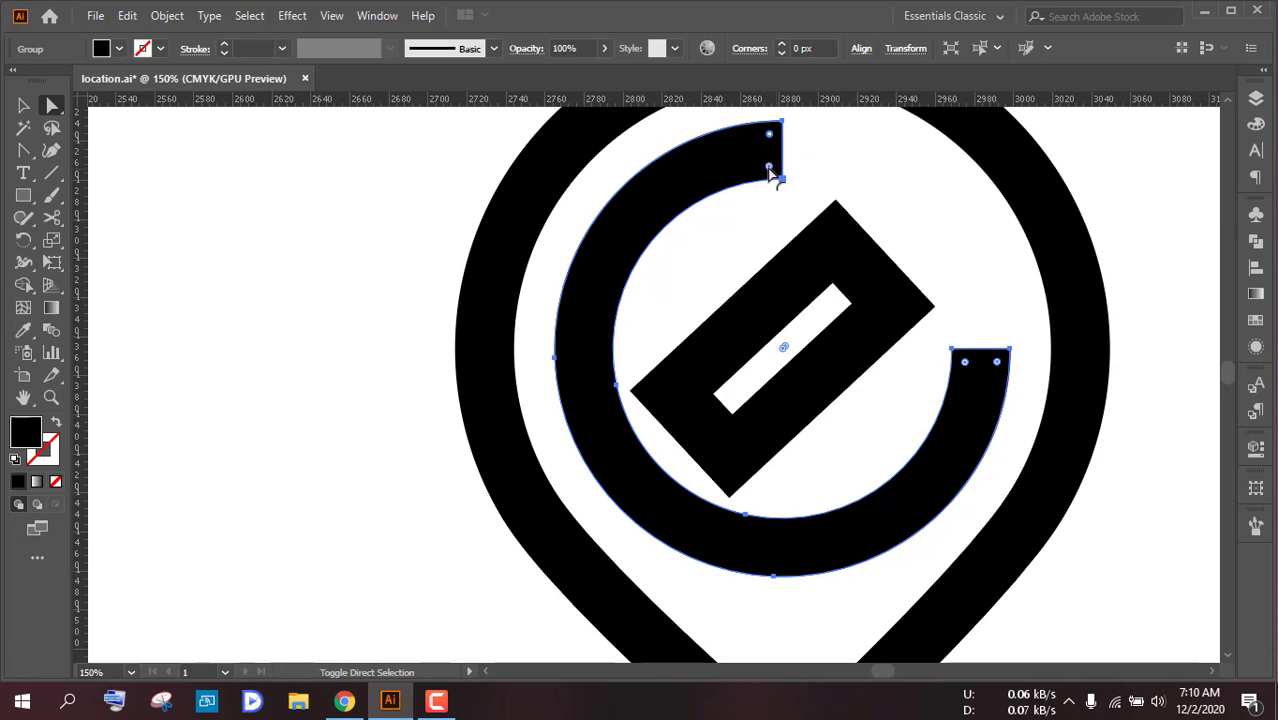
drag(773, 170, 716, 177)
click(936, 217)
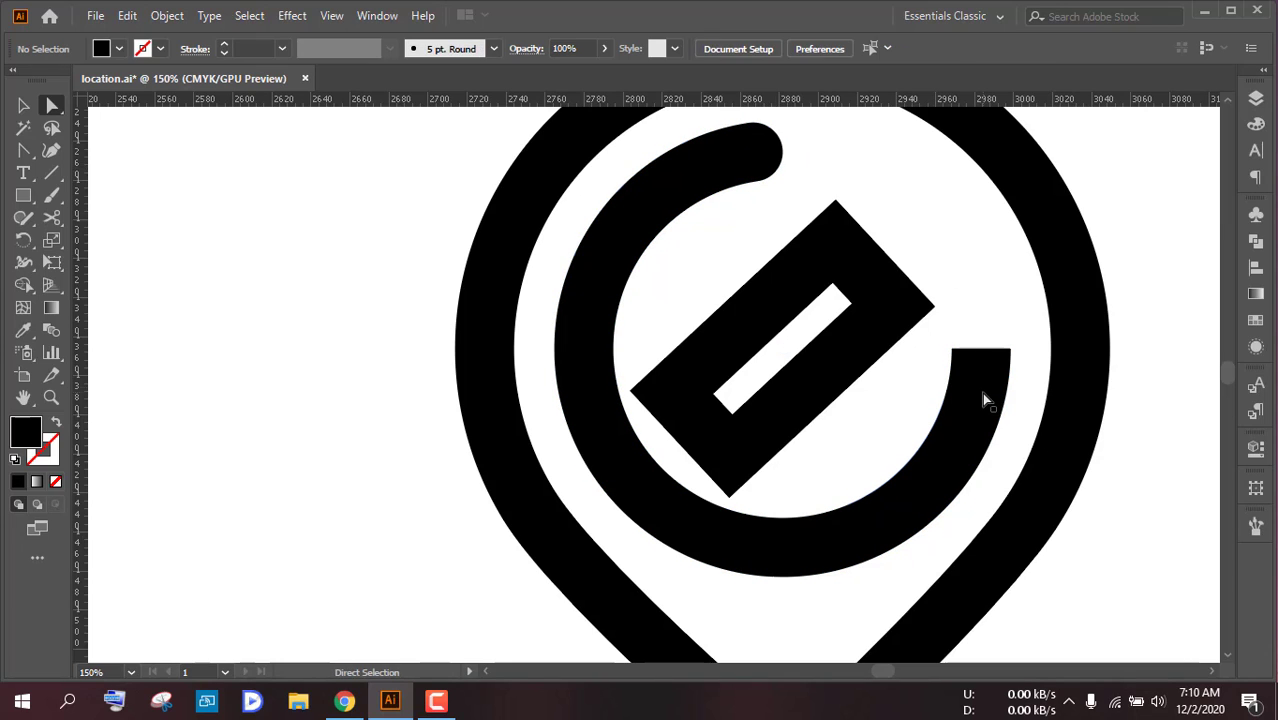
Step: Fully round both corners of the open ring's right-hand end to match the other end
click(975, 365)
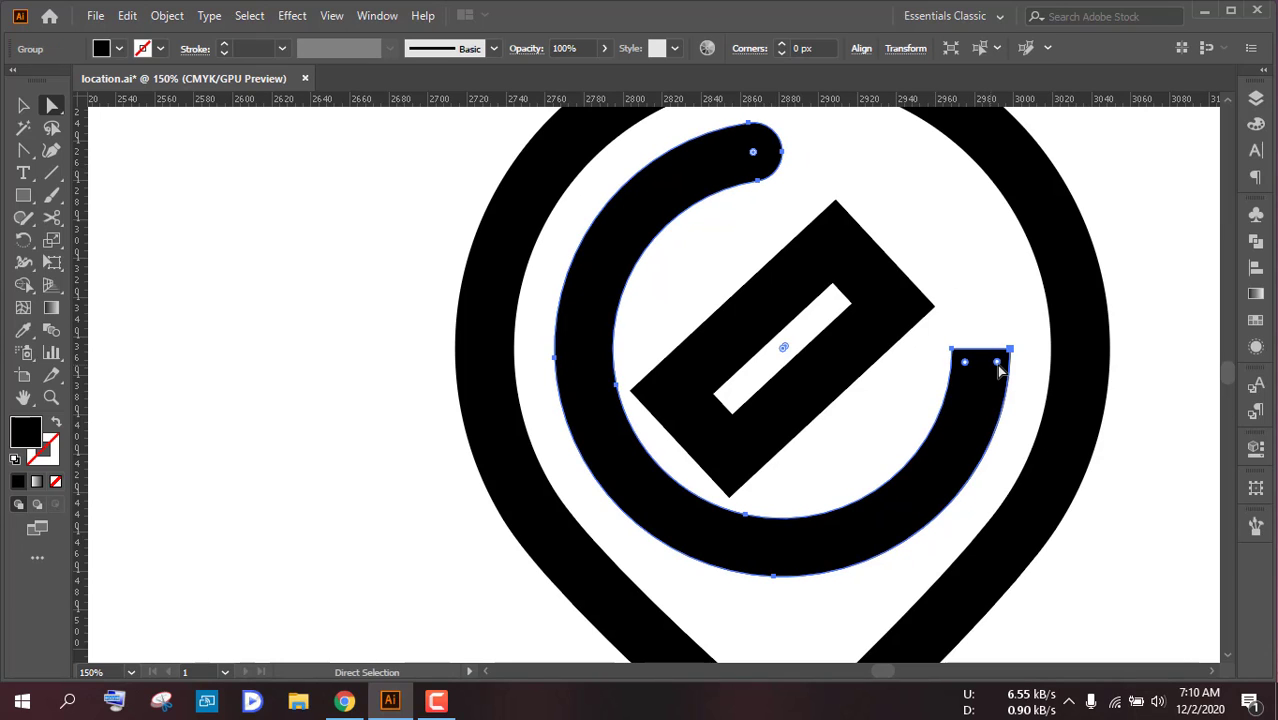
drag(996, 364, 1022, 410)
click(1022, 410)
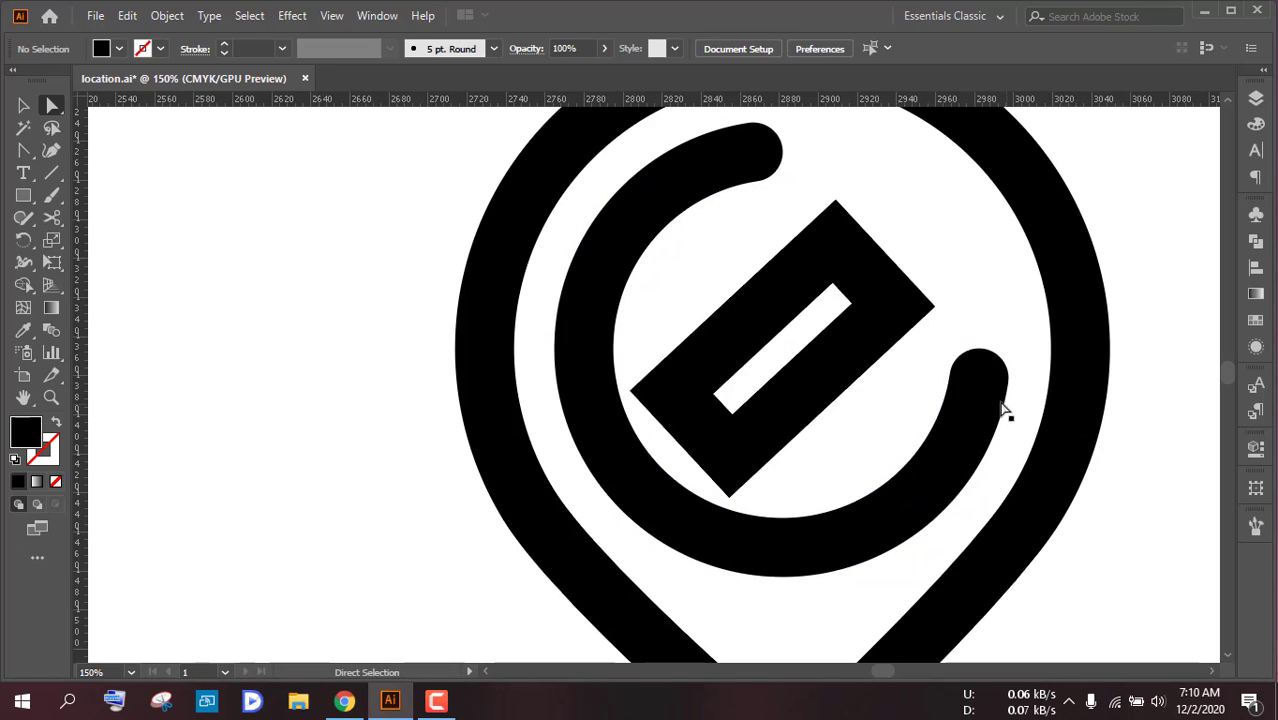
scroll(976, 408, down, 2)
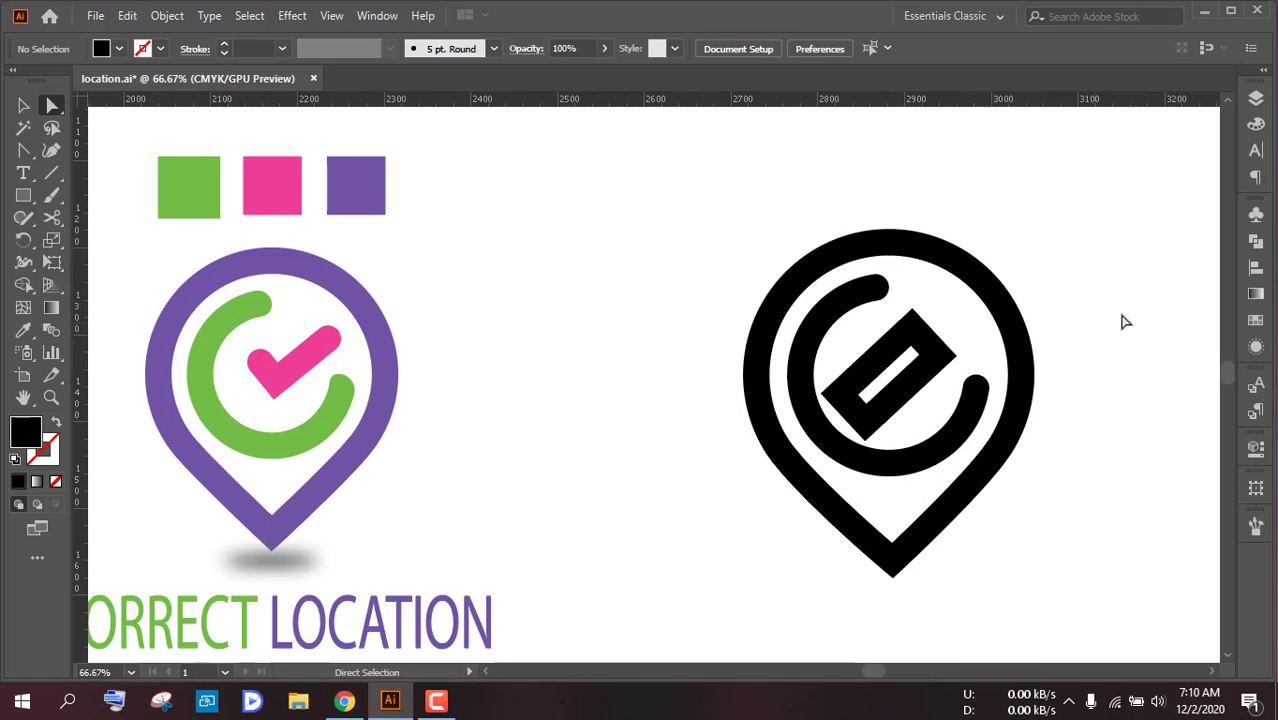
click(934, 379)
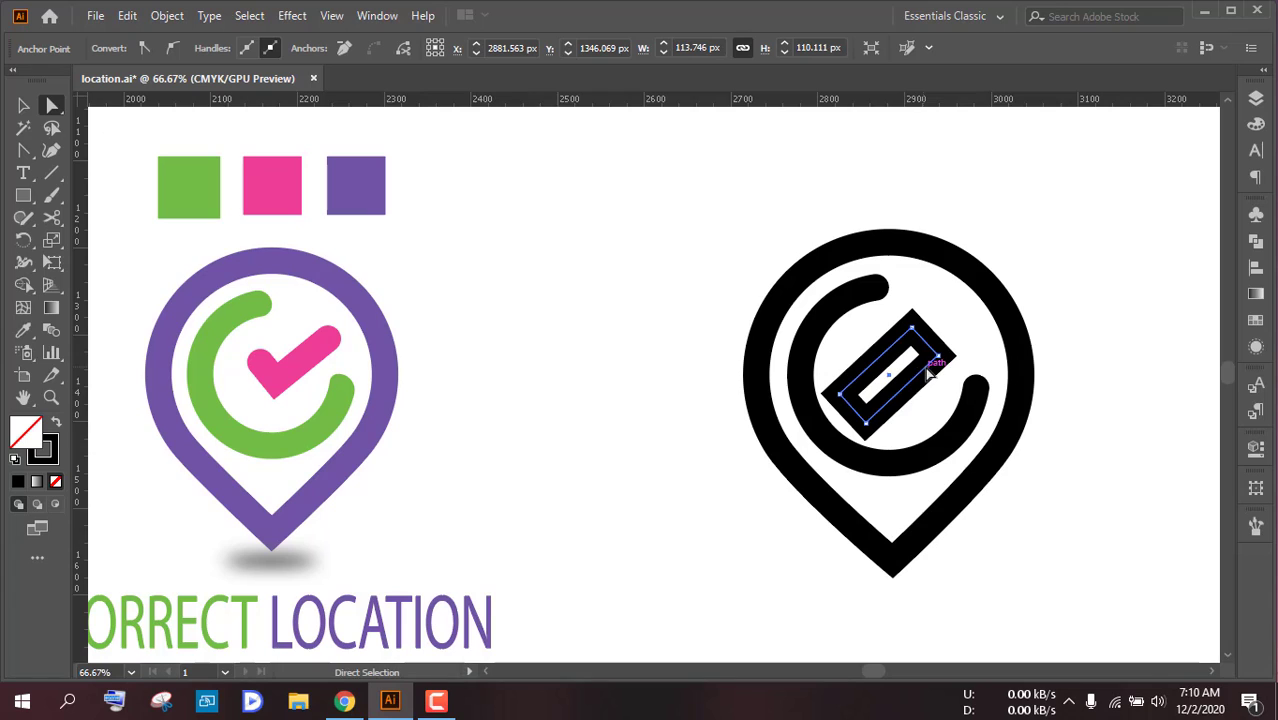
mouse_move(927, 375)
mouse_down()
mouse_move(963, 355)
mouse_move(947, 362)
mouse_up()
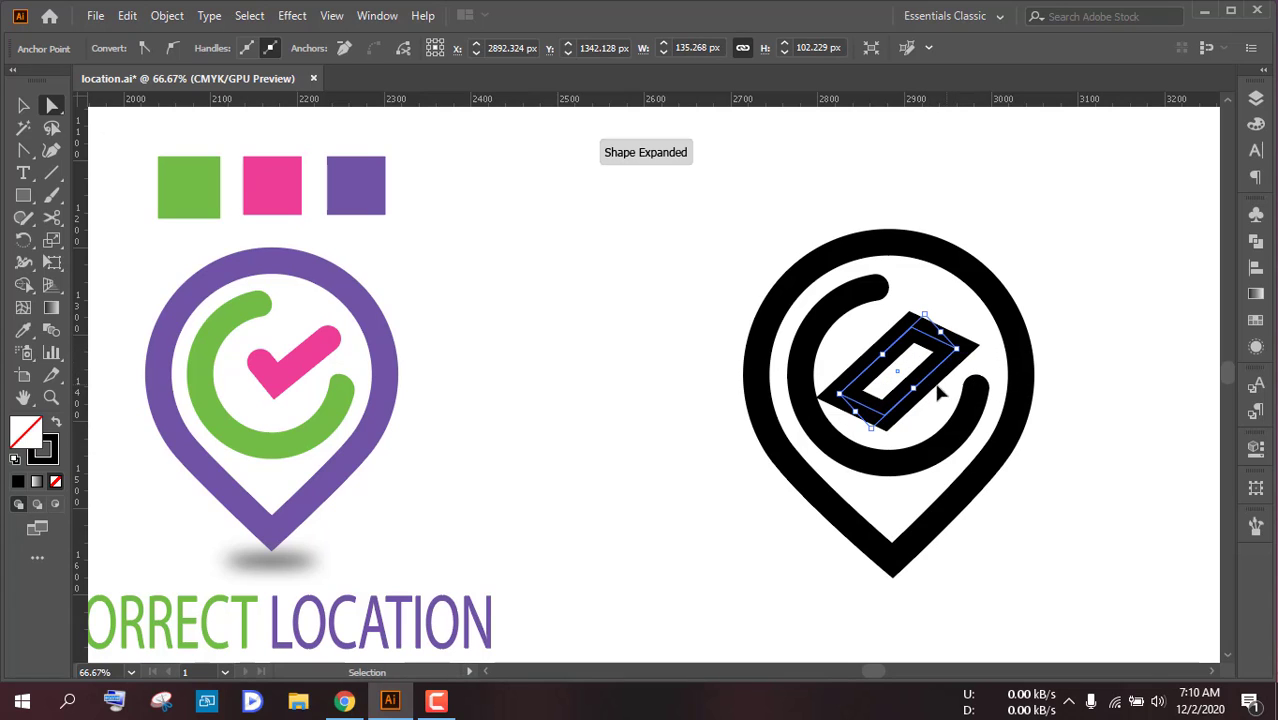
key(ctrl+z)
Step: Move the slanted rectangle up and slightly right of the ring's centre, towards the opening in the ring
click(23, 105)
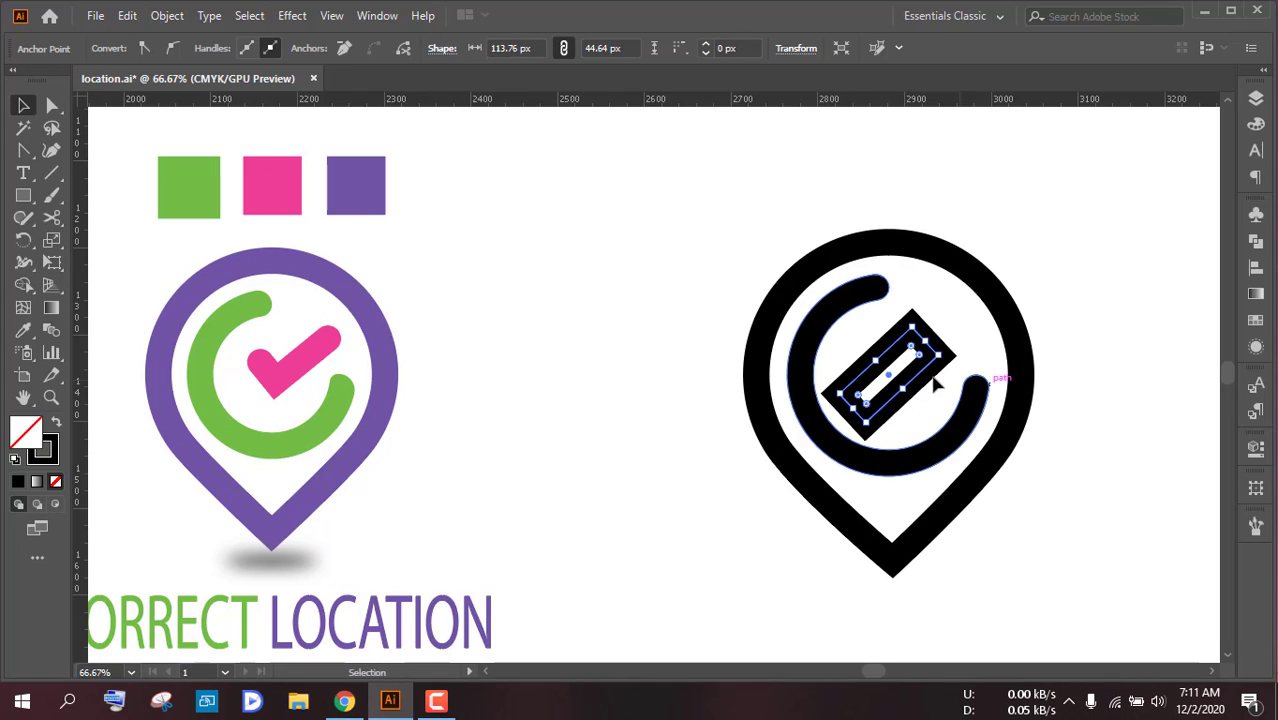
drag(934, 367, 970, 335)
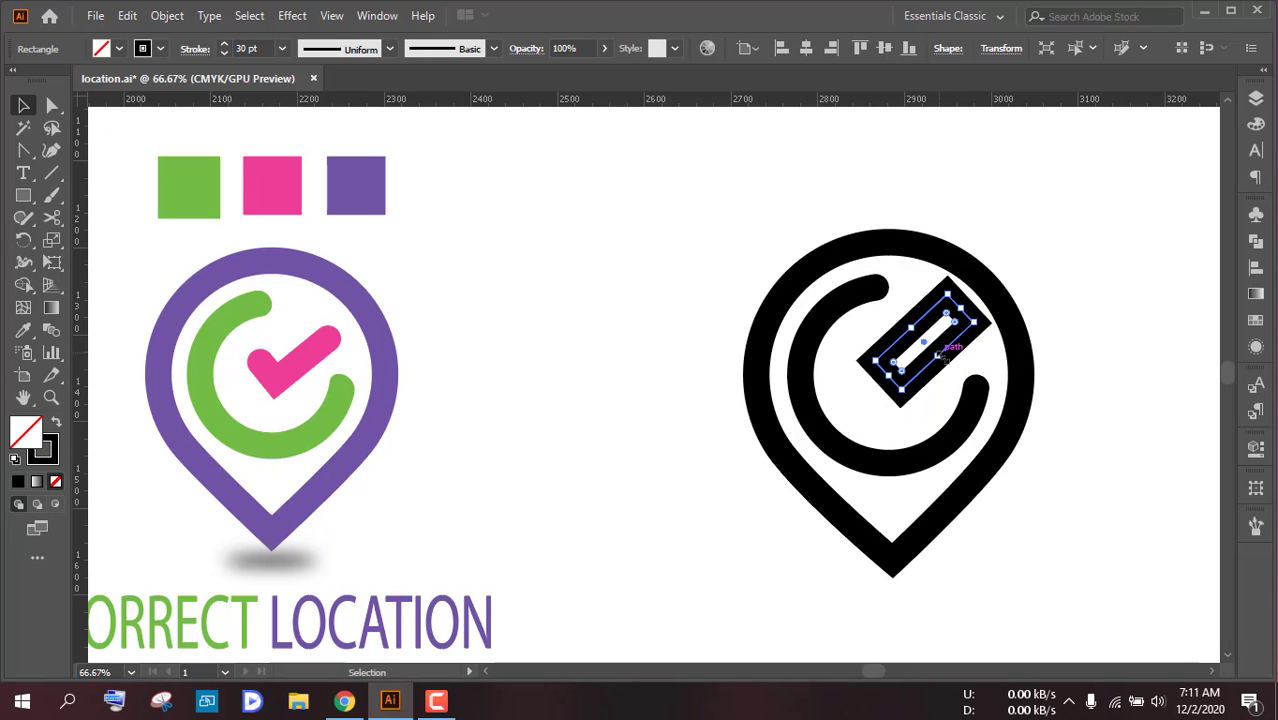
scroll(955, 360, up, 3)
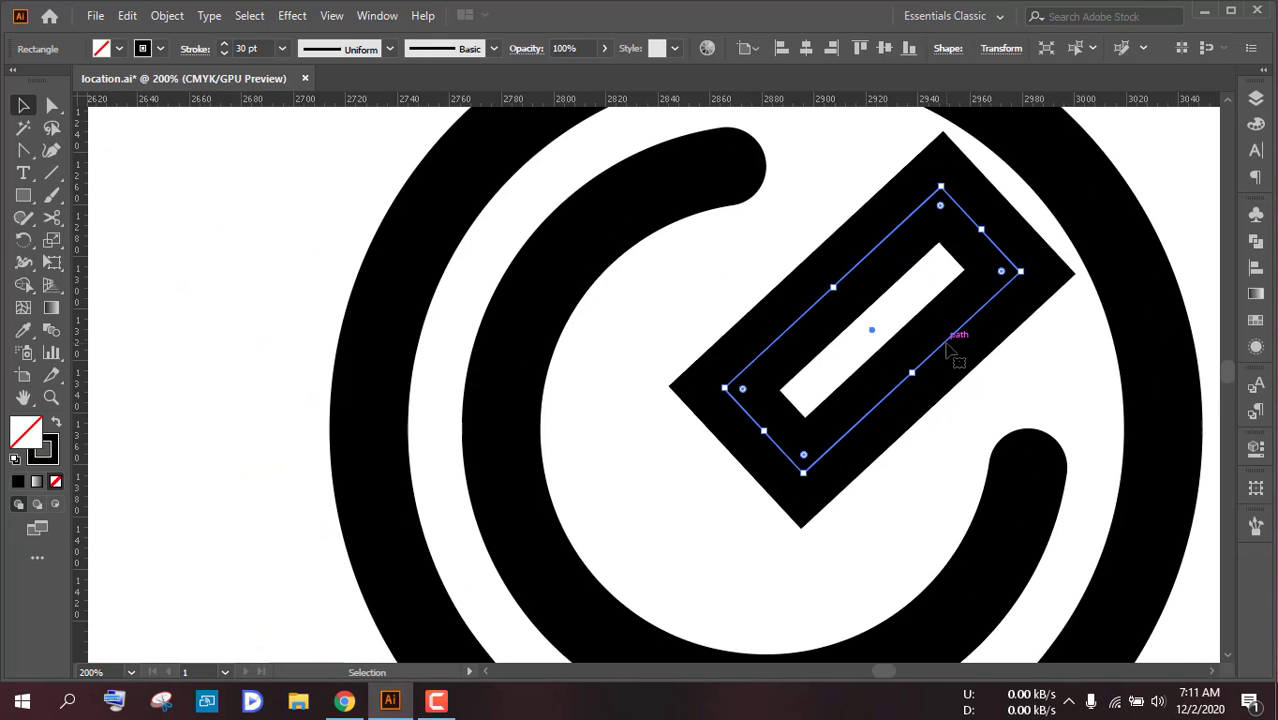
drag(950, 351, 907, 352)
scroll(910, 354, down, 3)
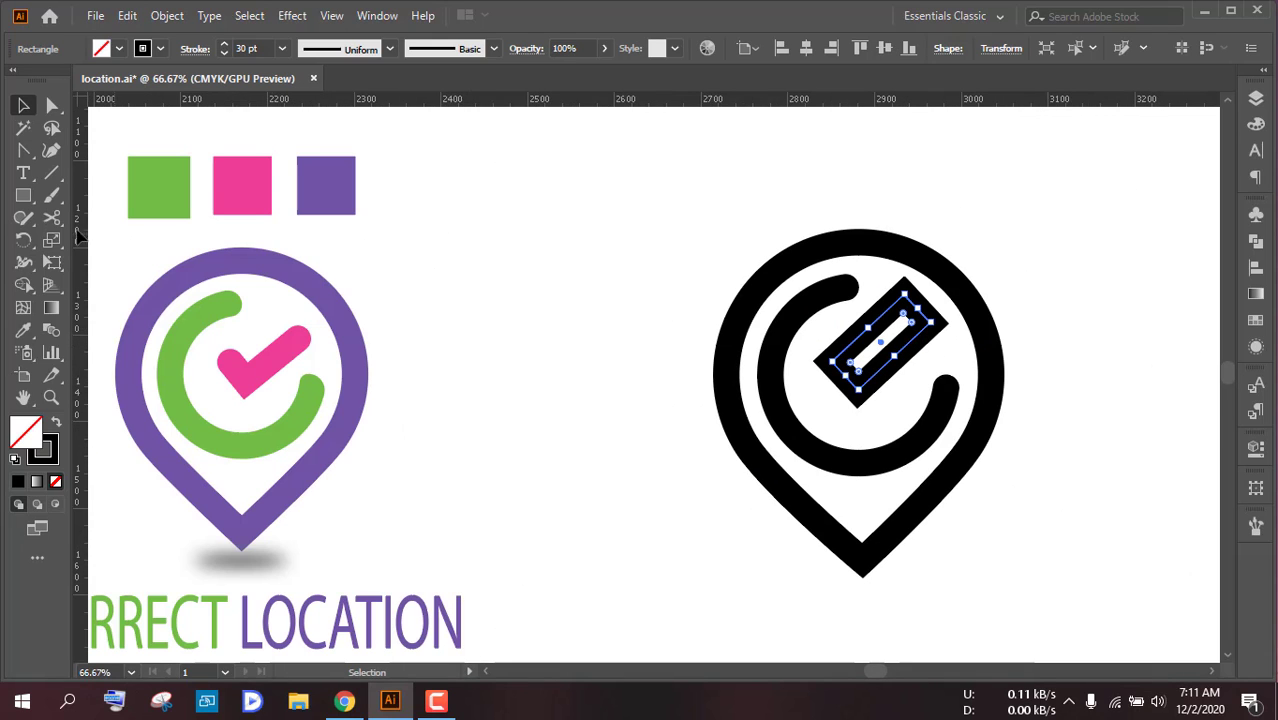
Step: Cut the slanted rectangle's path with the Scissors tool at its leftmost and rightmost corner points
click(52, 218)
scroll(813, 349, up, 4)
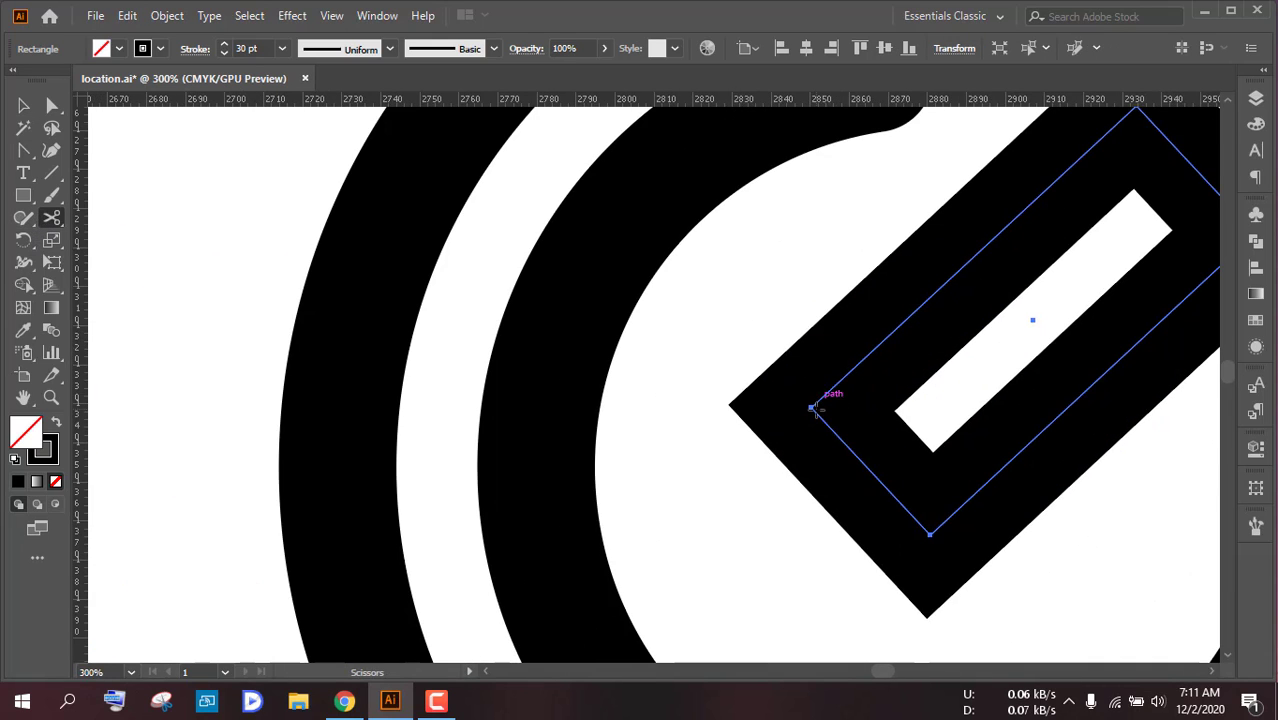
click(811, 407)
scroll(823, 360, right, 5)
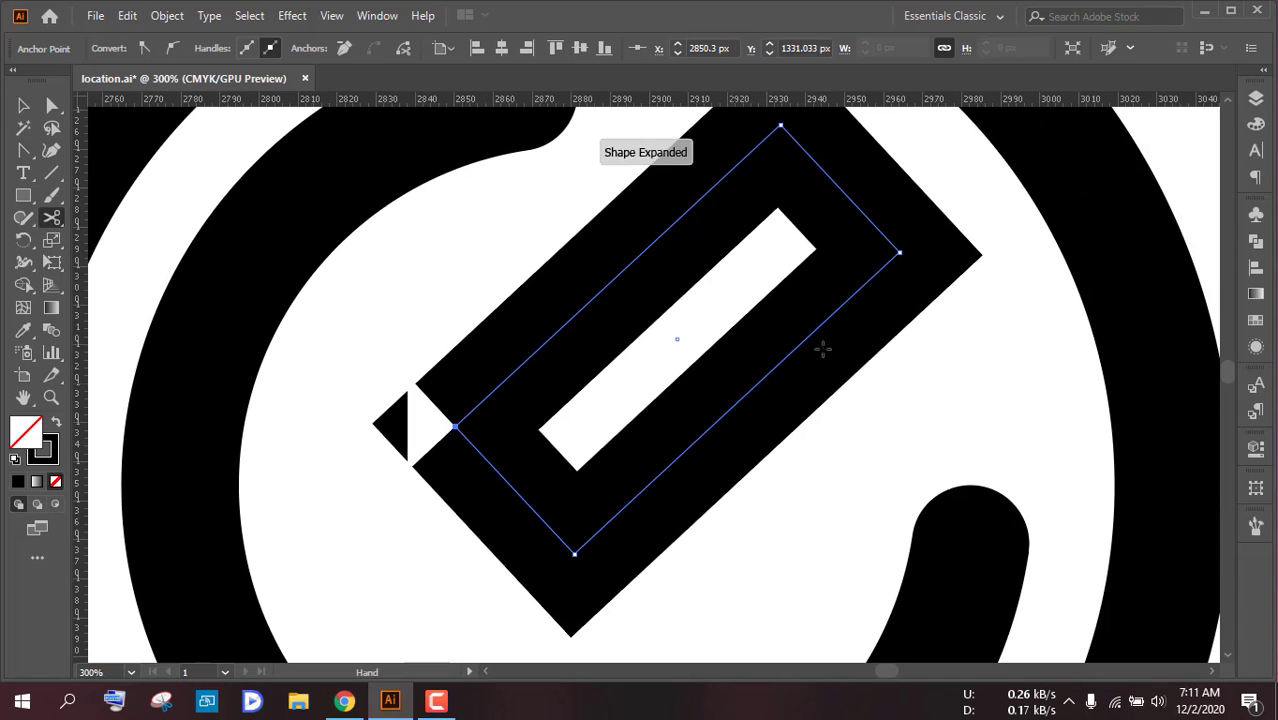
click(900, 253)
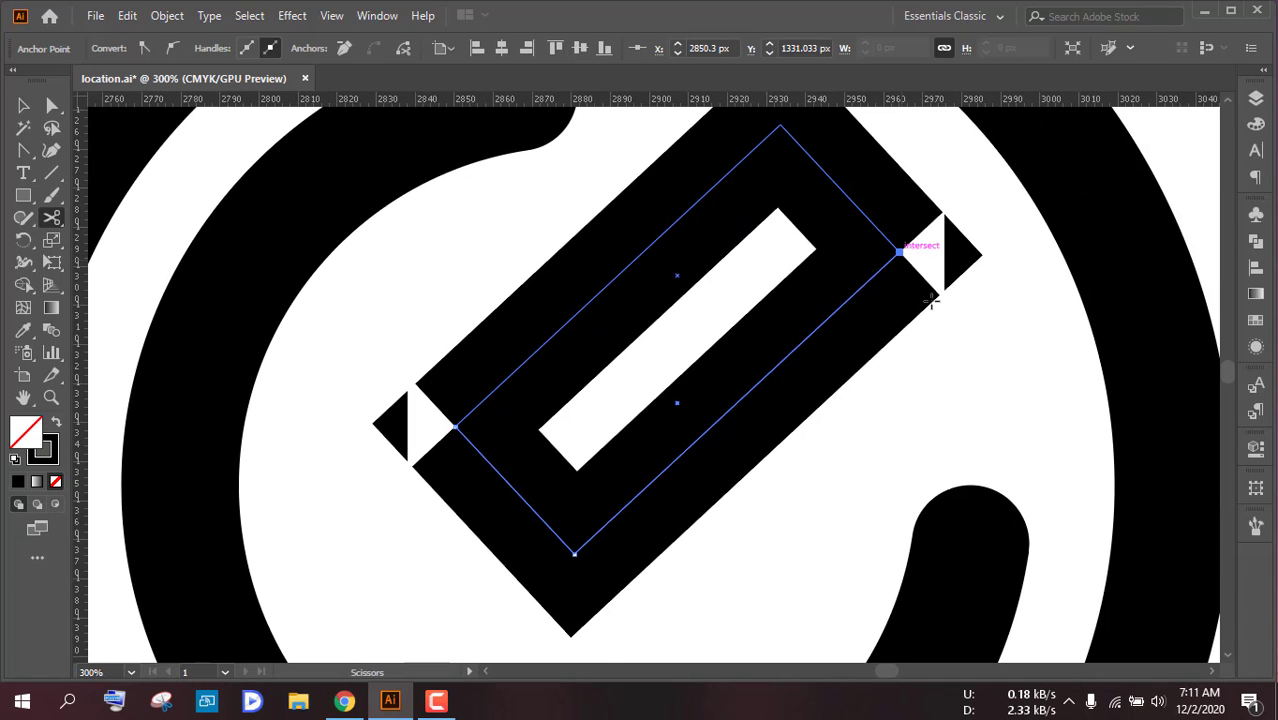
scroll(938, 318, down, 2)
Step: Delete the upper half of the cut rectangle so that only a check-mark shape is left
click(23, 106)
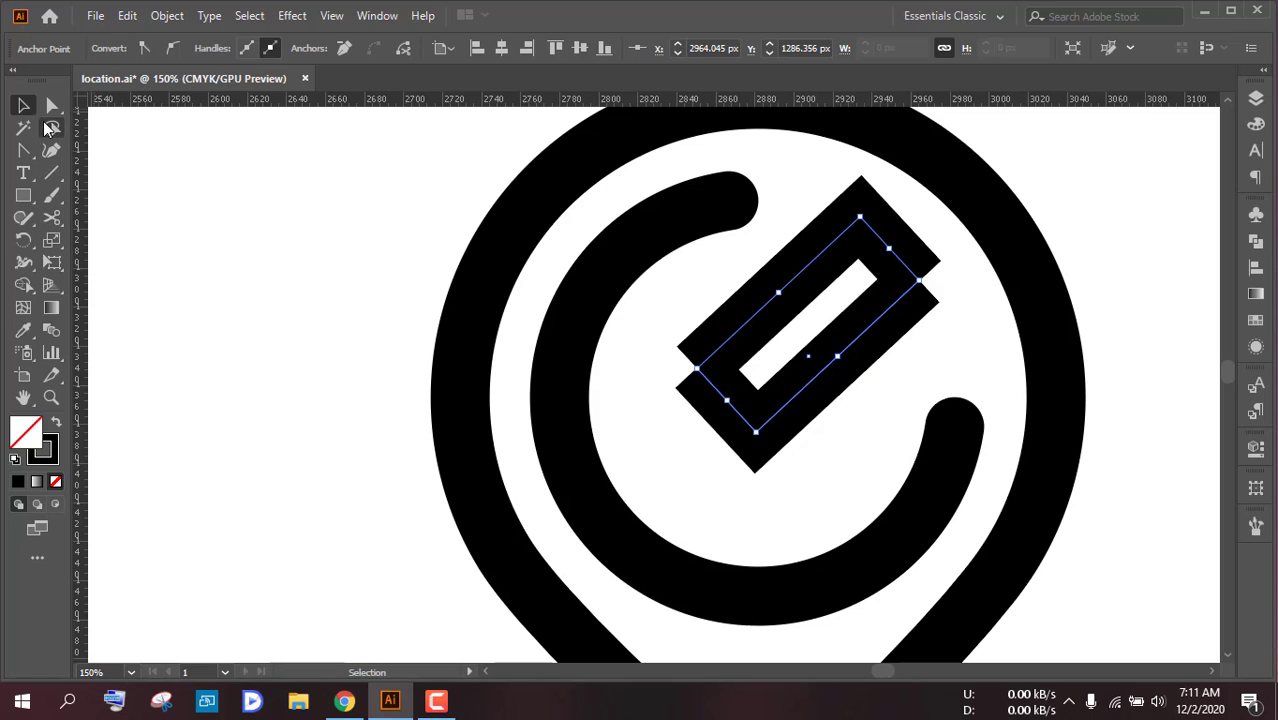
click(822, 194)
click(856, 254)
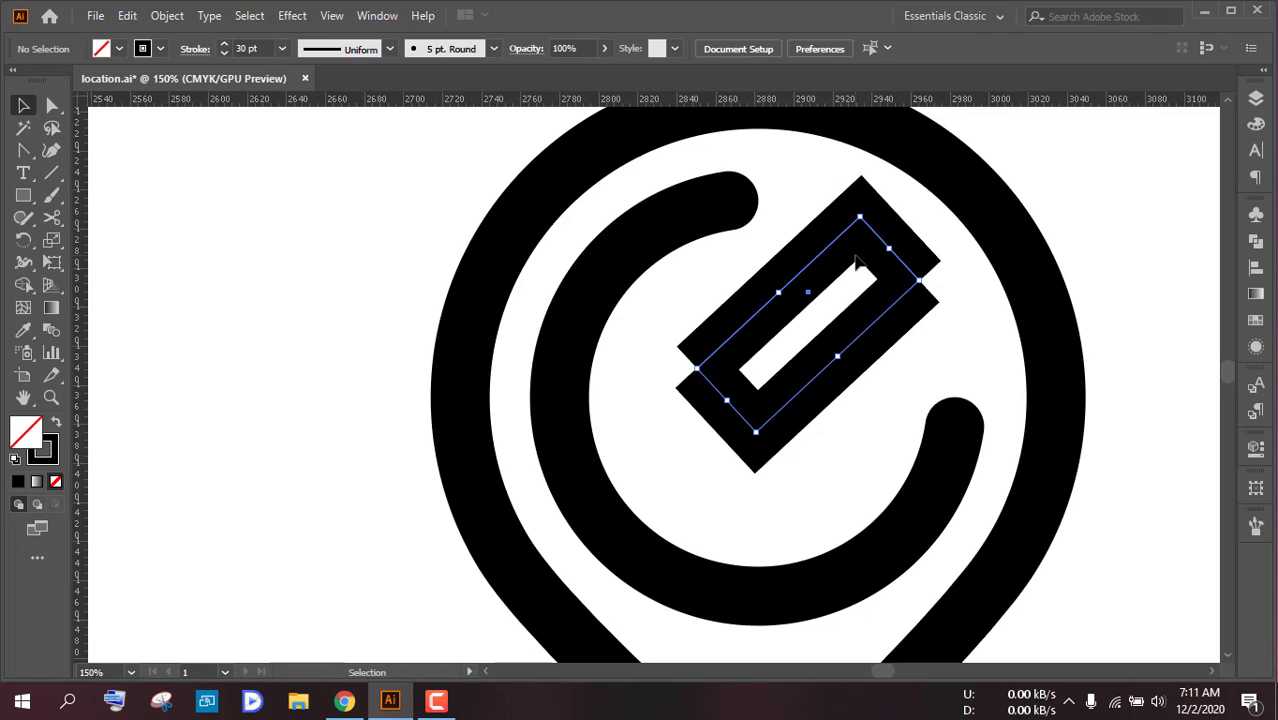
right_click(848, 231)
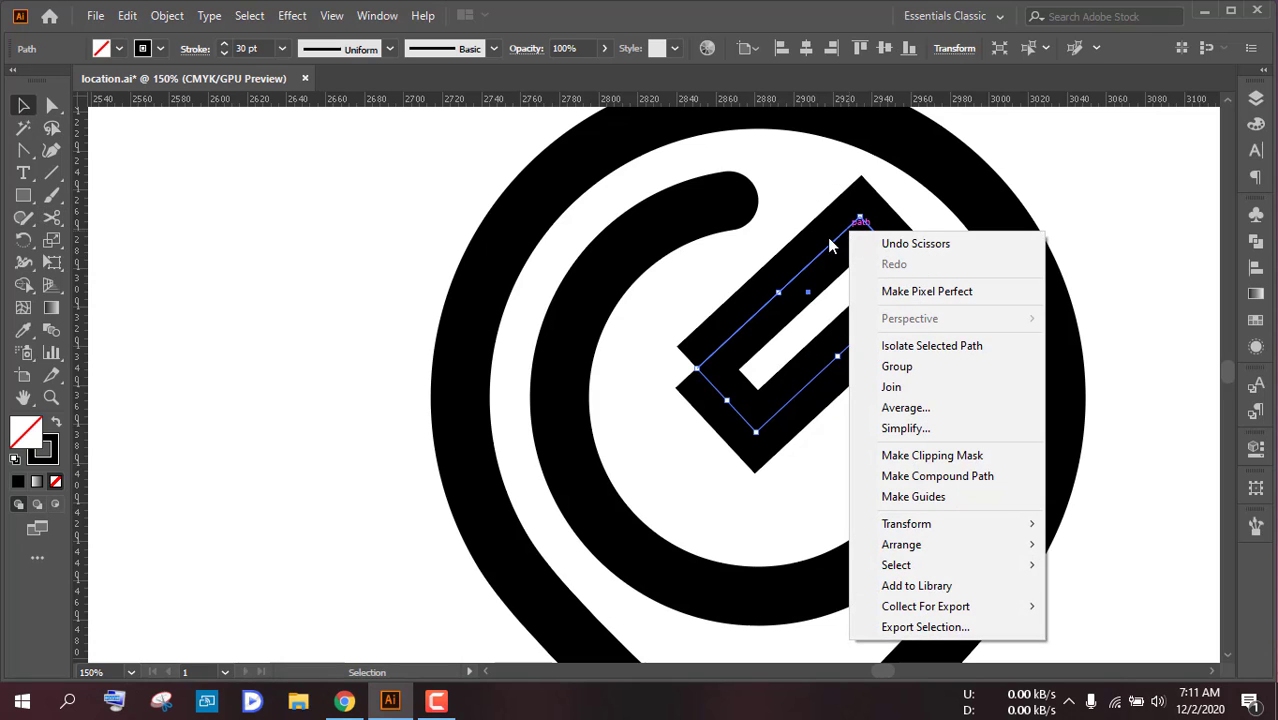
click(783, 172)
drag(802, 213, 840, 258)
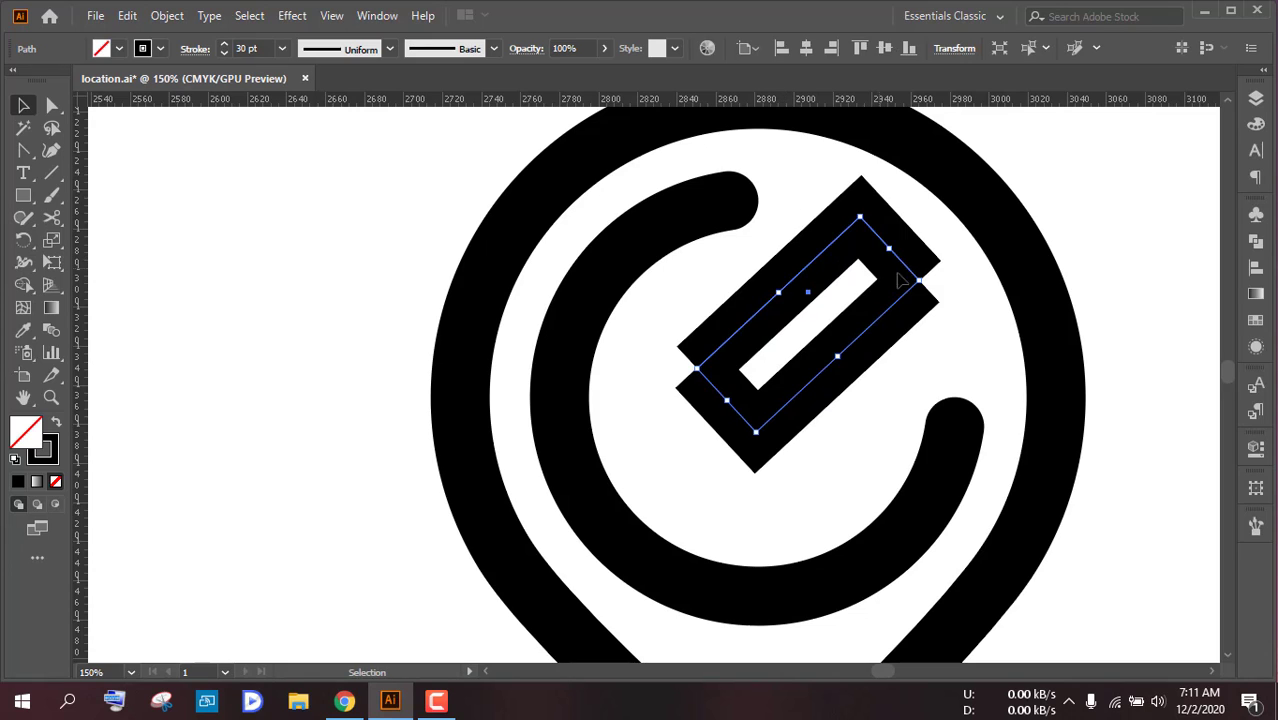
click(965, 287)
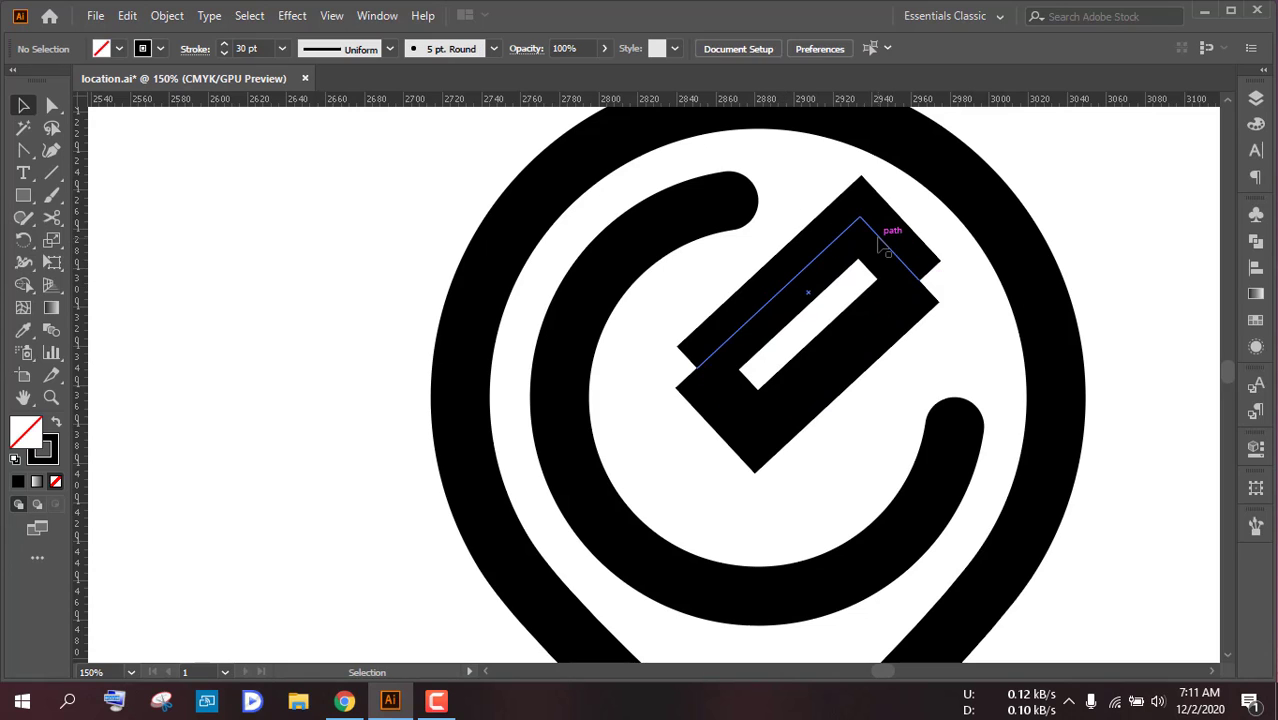
click(881, 243)
key(Delete)
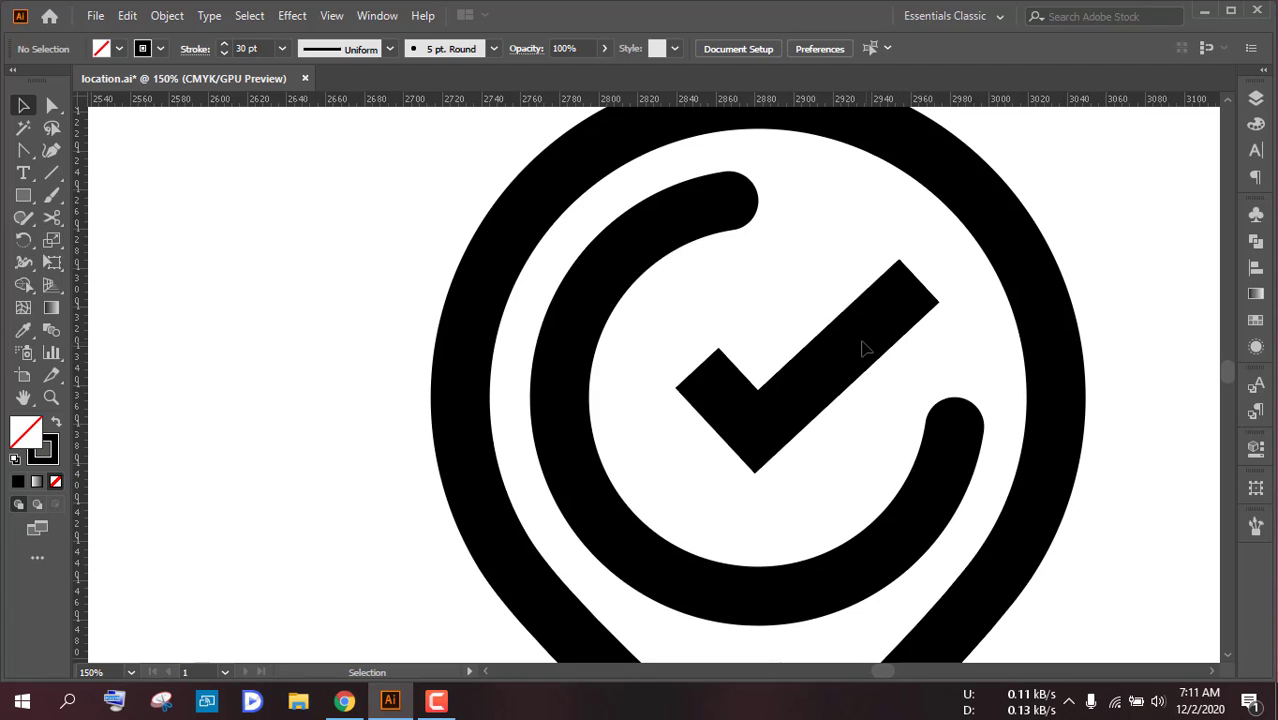
Step: Expand the fill and stroke of the check mark into a filled outline shape and clear the selection
scroll(866, 348, down, 3)
scroll(855, 388, up, 1)
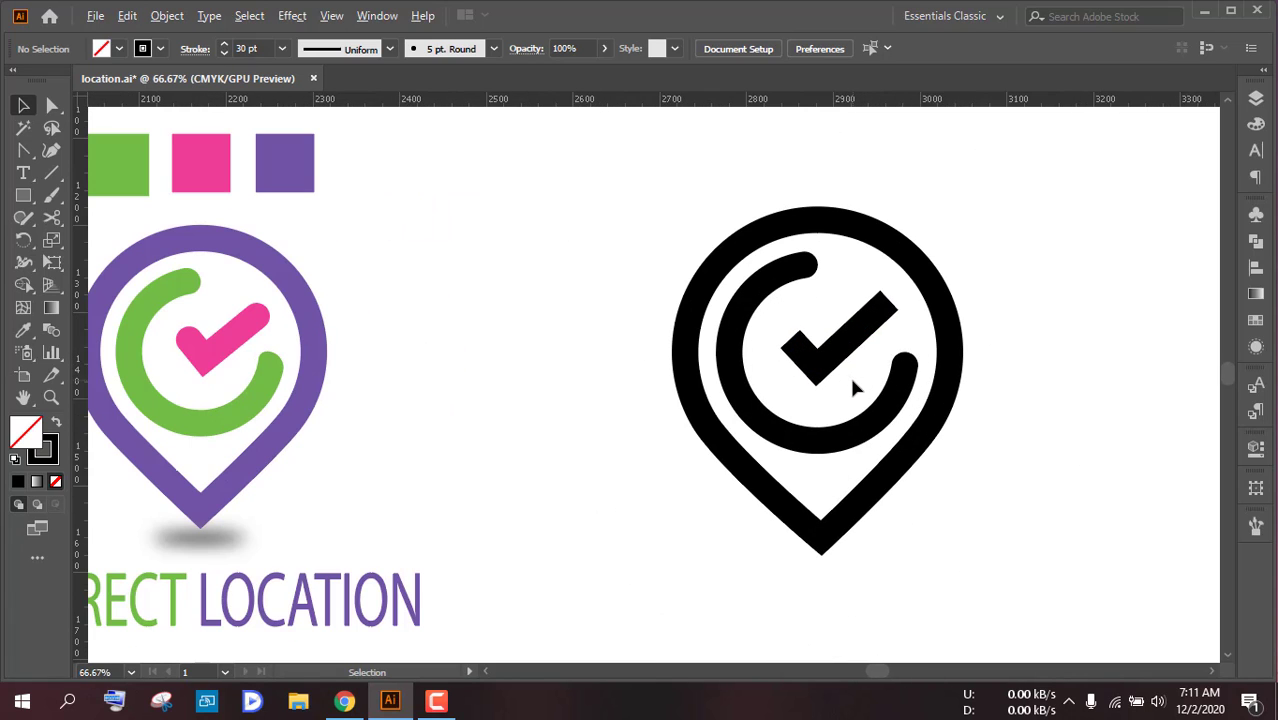
scroll(840, 372, up, 2)
scroll(833, 365, down, 2)
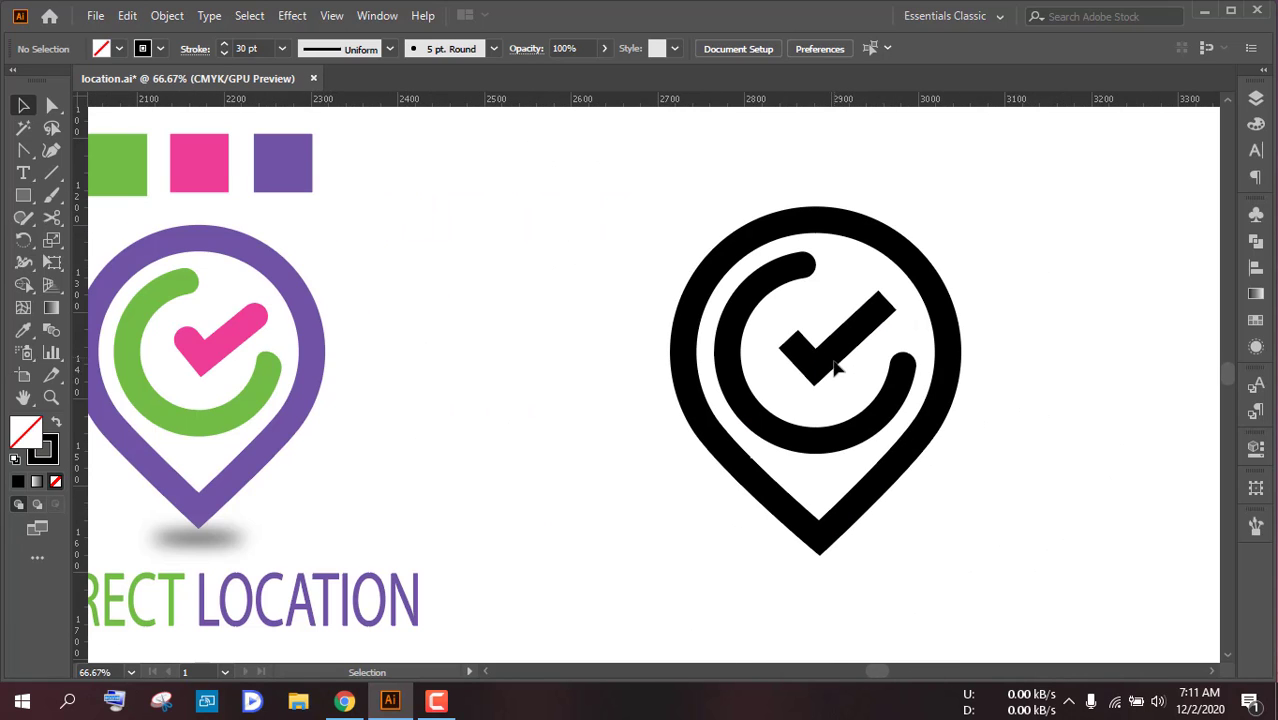
scroll(837, 368, up, 2)
drag(845, 318, 745, 239)
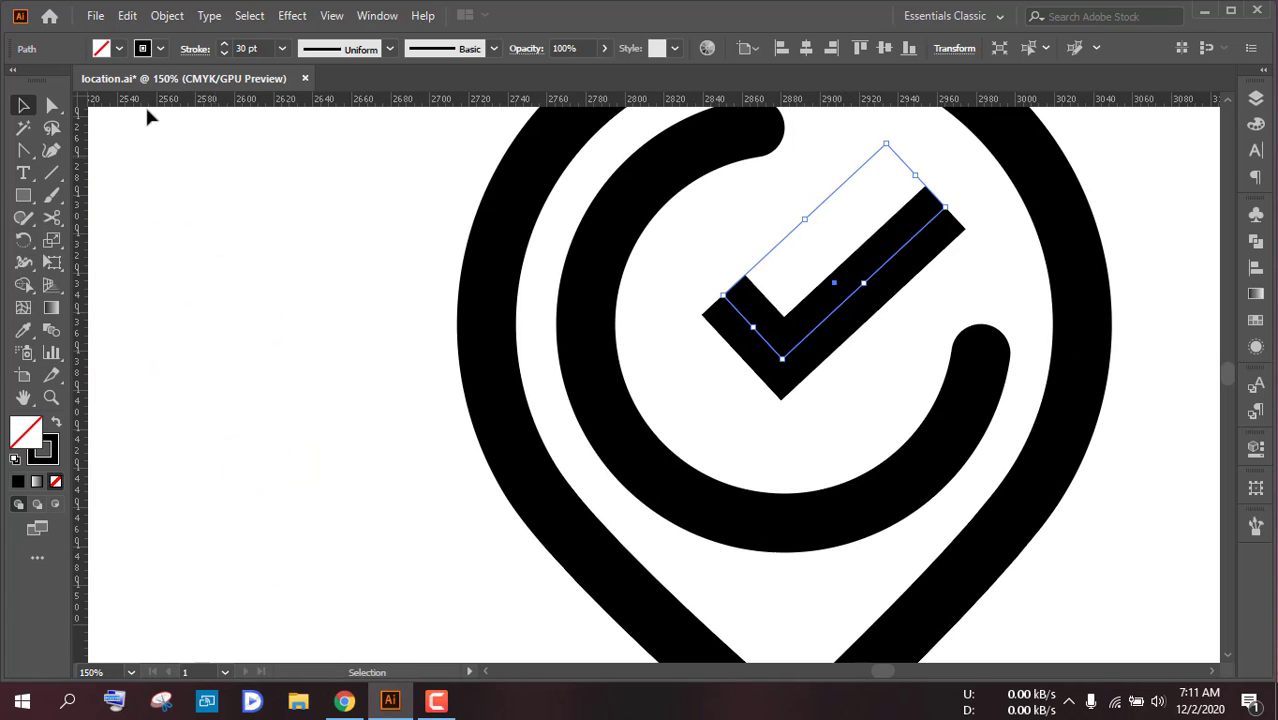
click(167, 15)
click(249, 229)
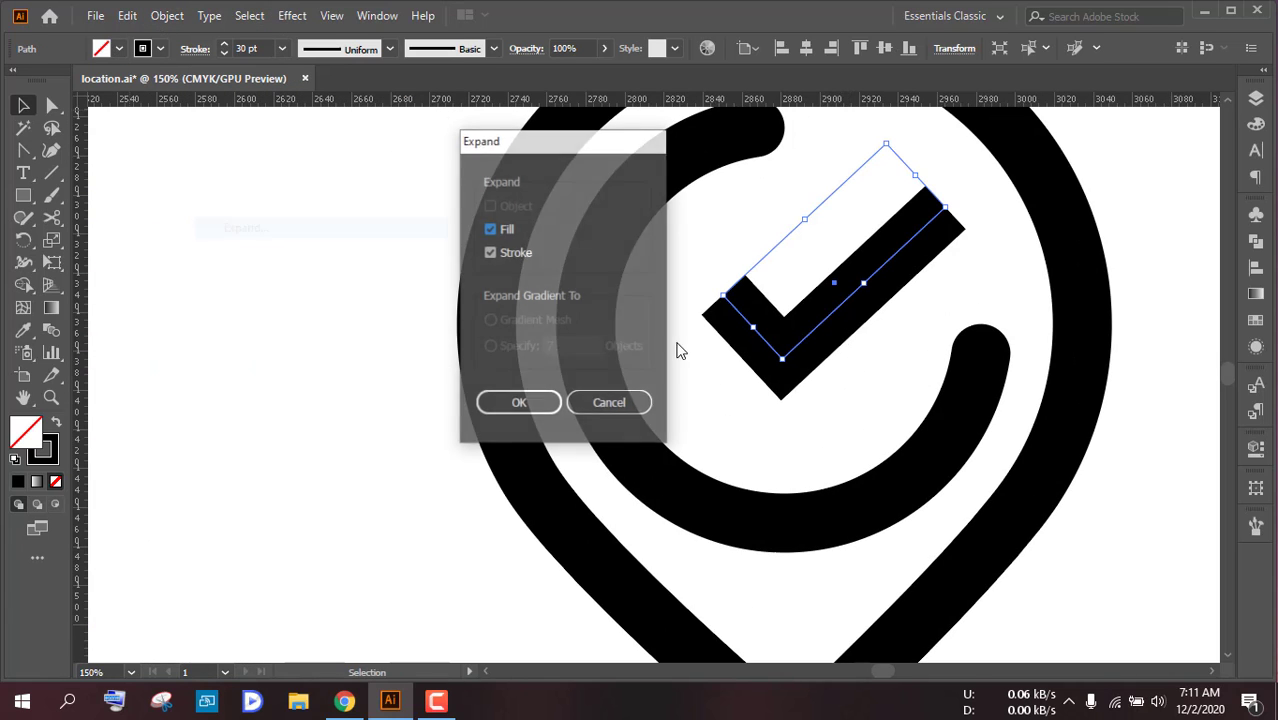
click(528, 405)
click(844, 396)
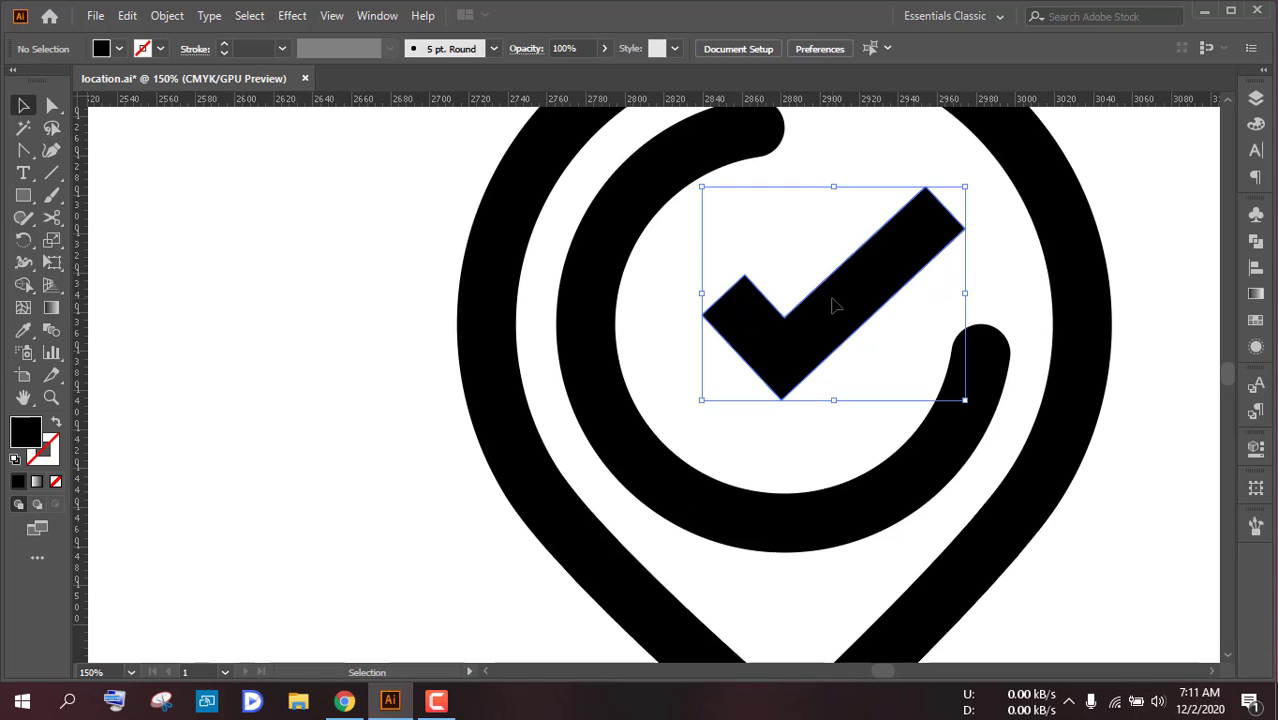
Step: Fully round the corners at both ends of the check mark with its live corner widgets
click(836, 305)
click(50, 107)
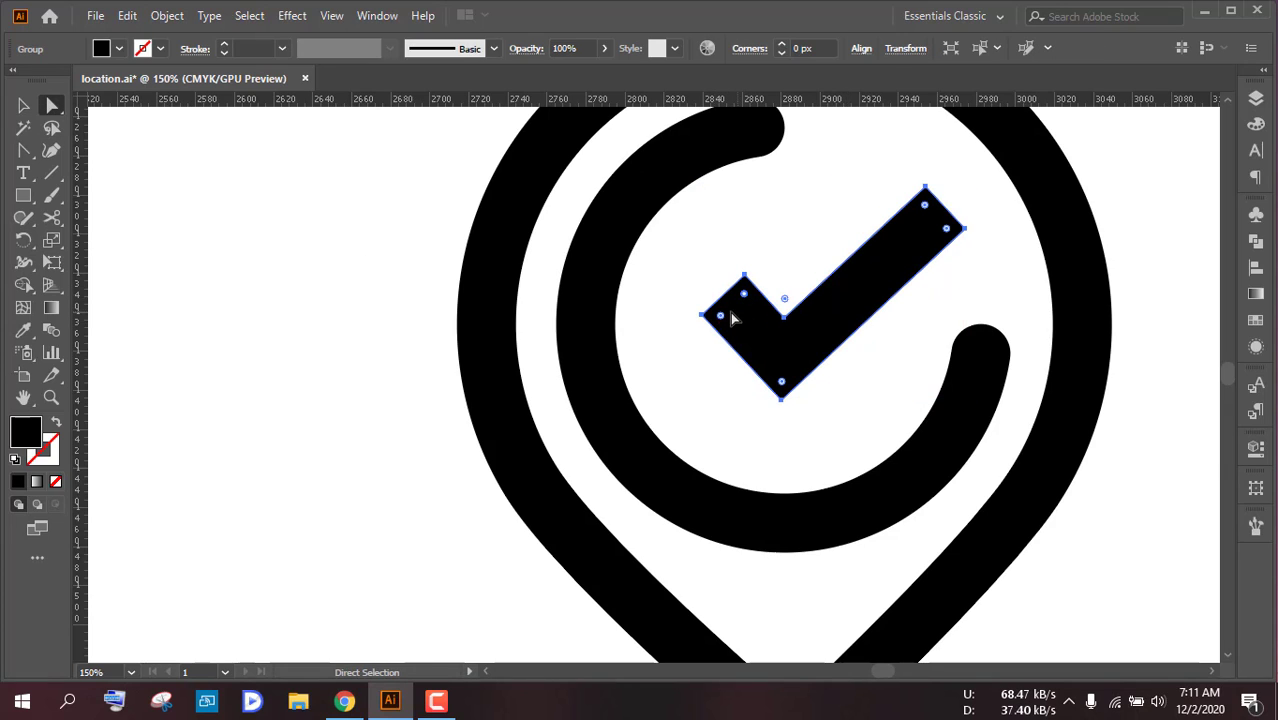
drag(724, 324, 766, 351)
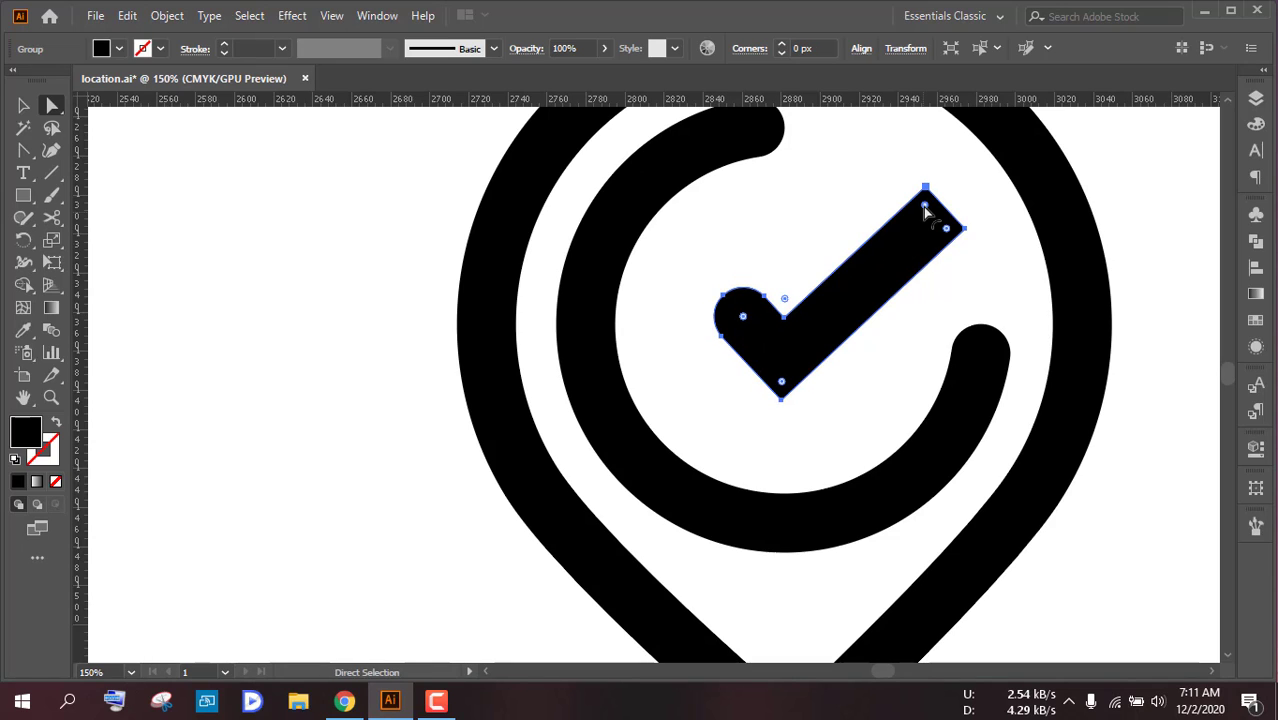
drag(924, 206, 924, 262)
click(911, 320)
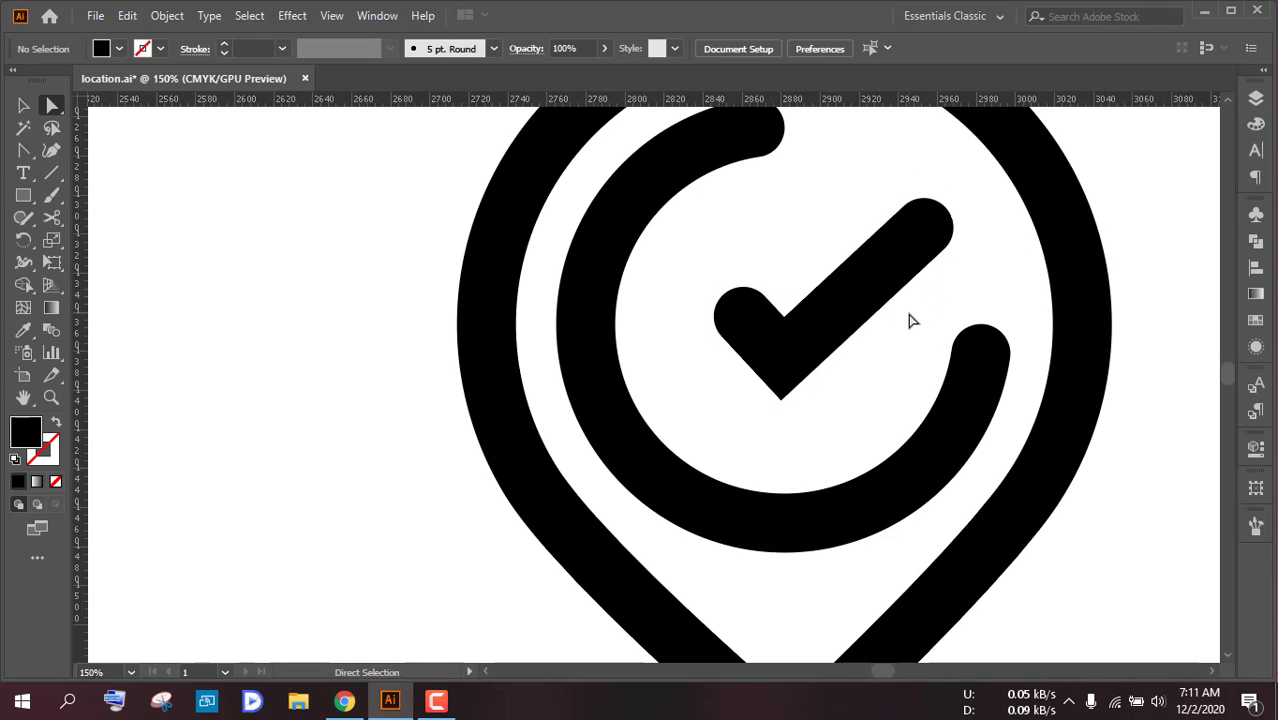
Step: Scale the whole black pin logo down slightly about its centre to approach the reference pin's size, and deselect it
alt+scroll(911, 320, down, 2)
alt+scroll(911, 320, down, 2)
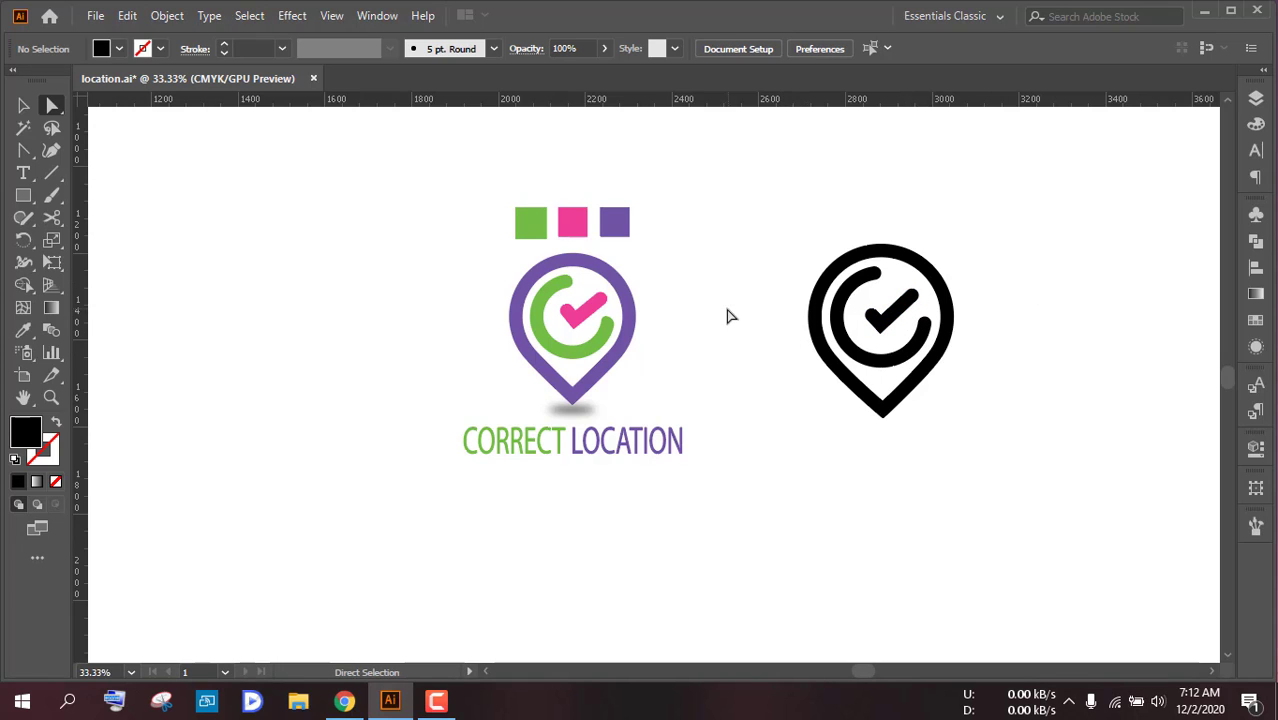
drag(741, 322, 795, 344)
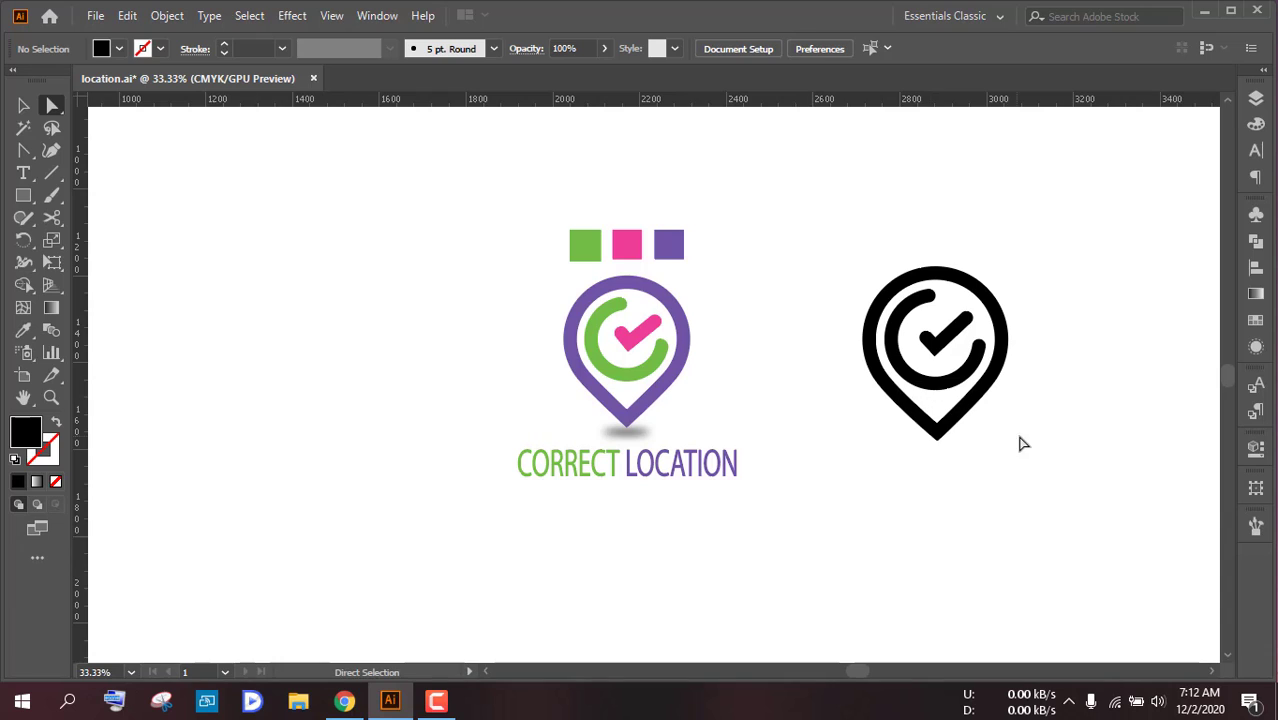
drag(1023, 437, 847, 260)
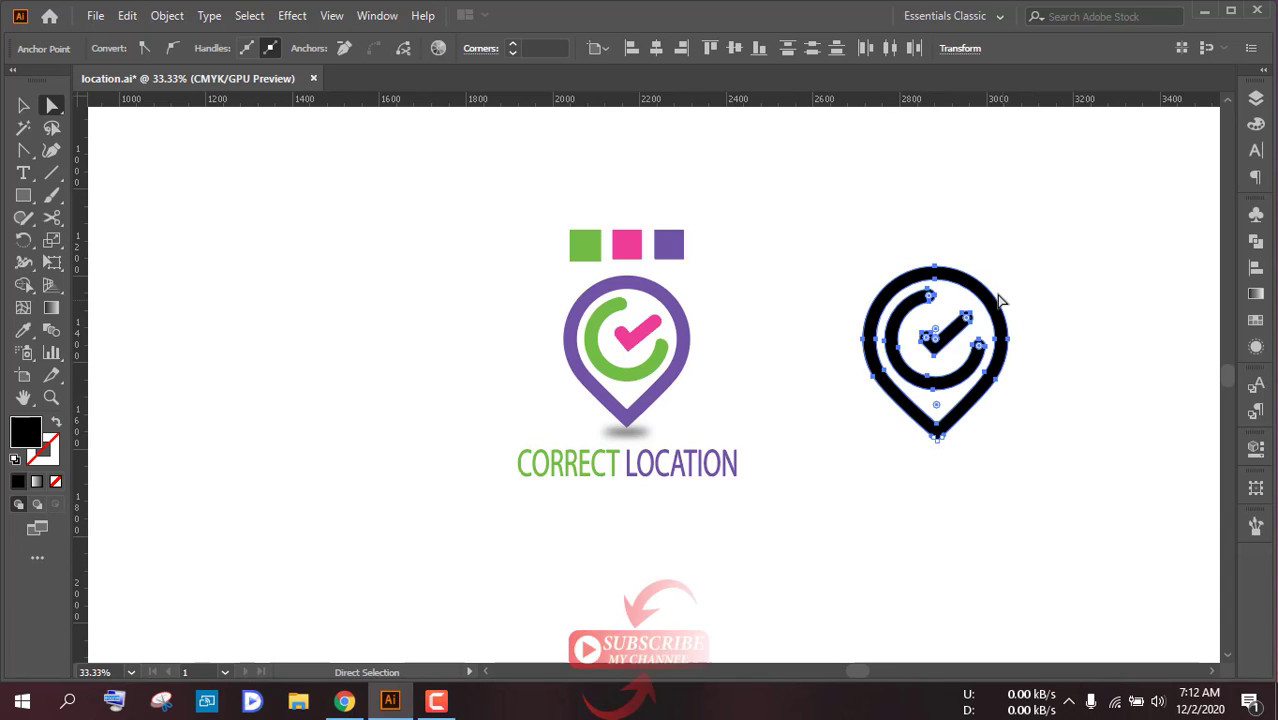
click(23, 105)
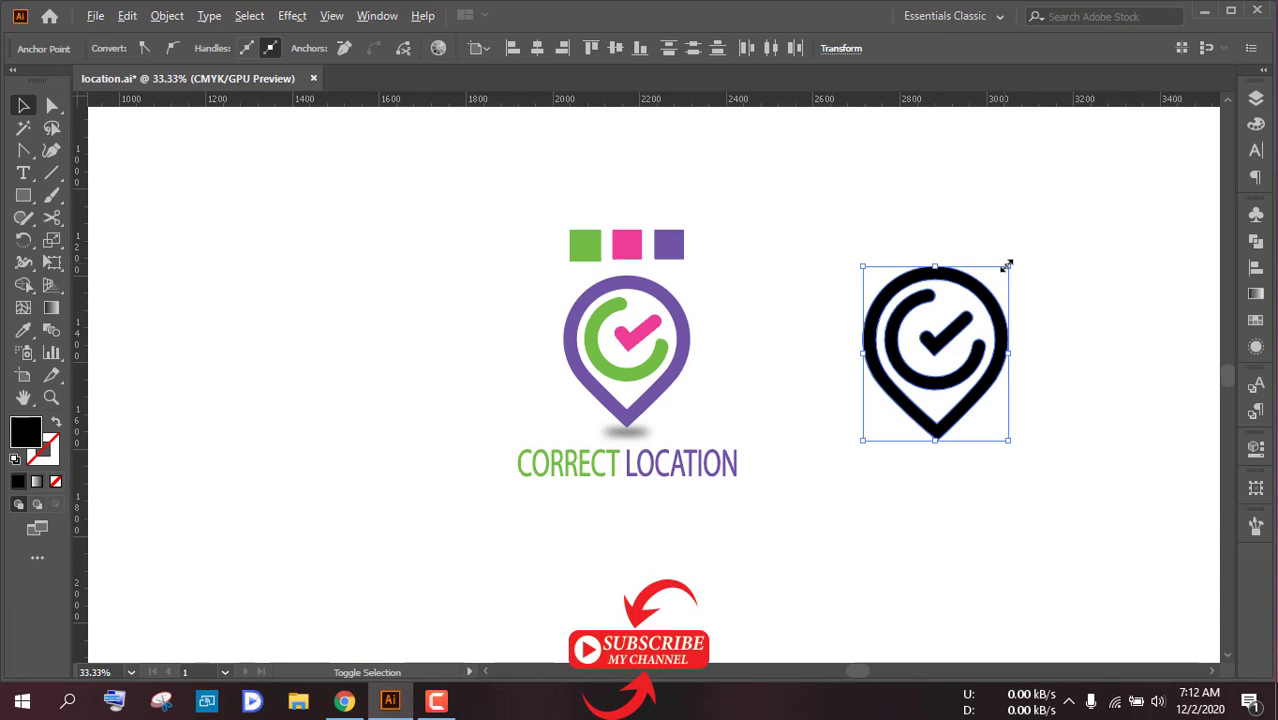
mouse_move(1007, 267)
mouse_down()
mouse_move(993, 281)
mouse_move(1006, 277)
mouse_up()
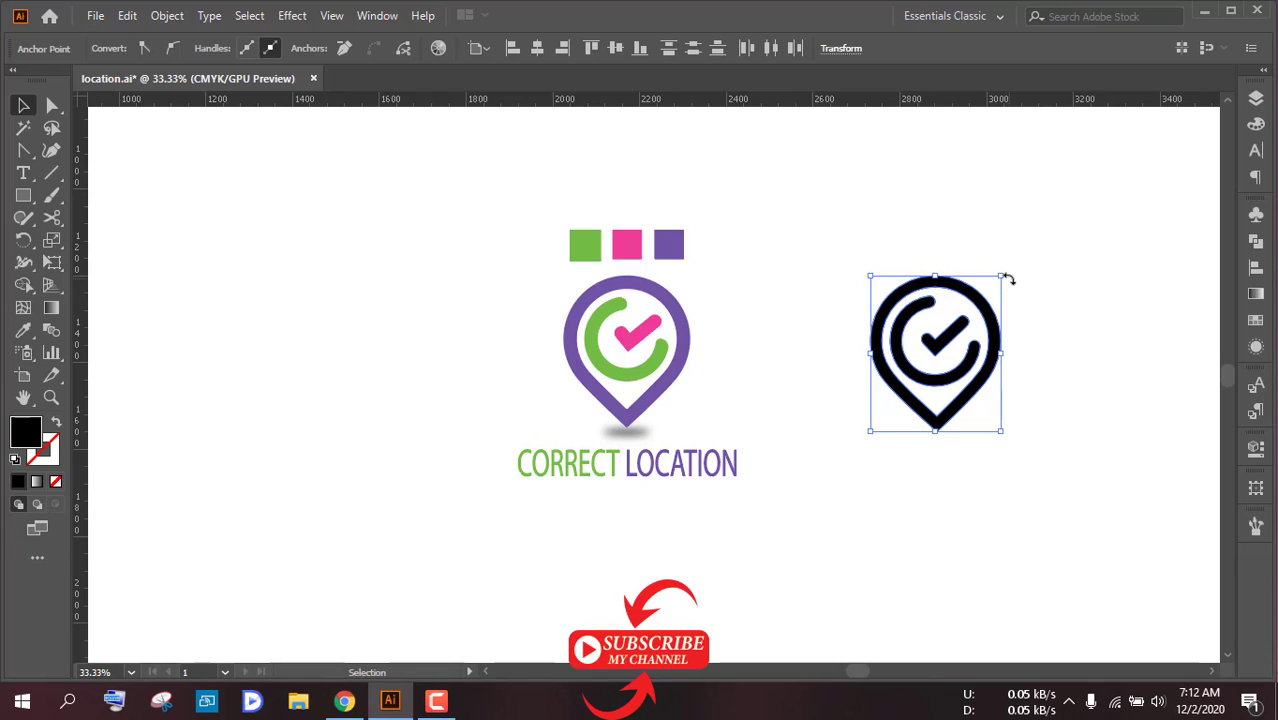
scroll(976, 348, up, 1)
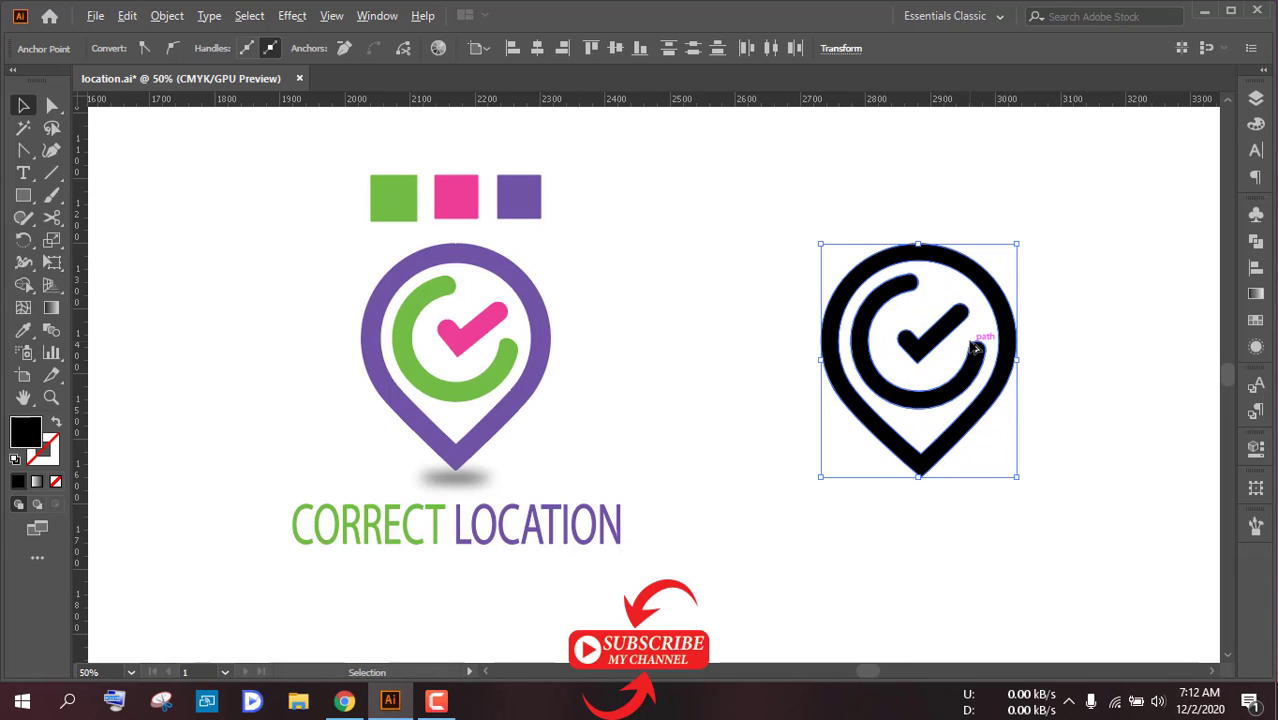
click(1049, 375)
Step: Fill the new pin's outline with the purple sampled from the reference swatch
scroll(928, 380, down, 1)
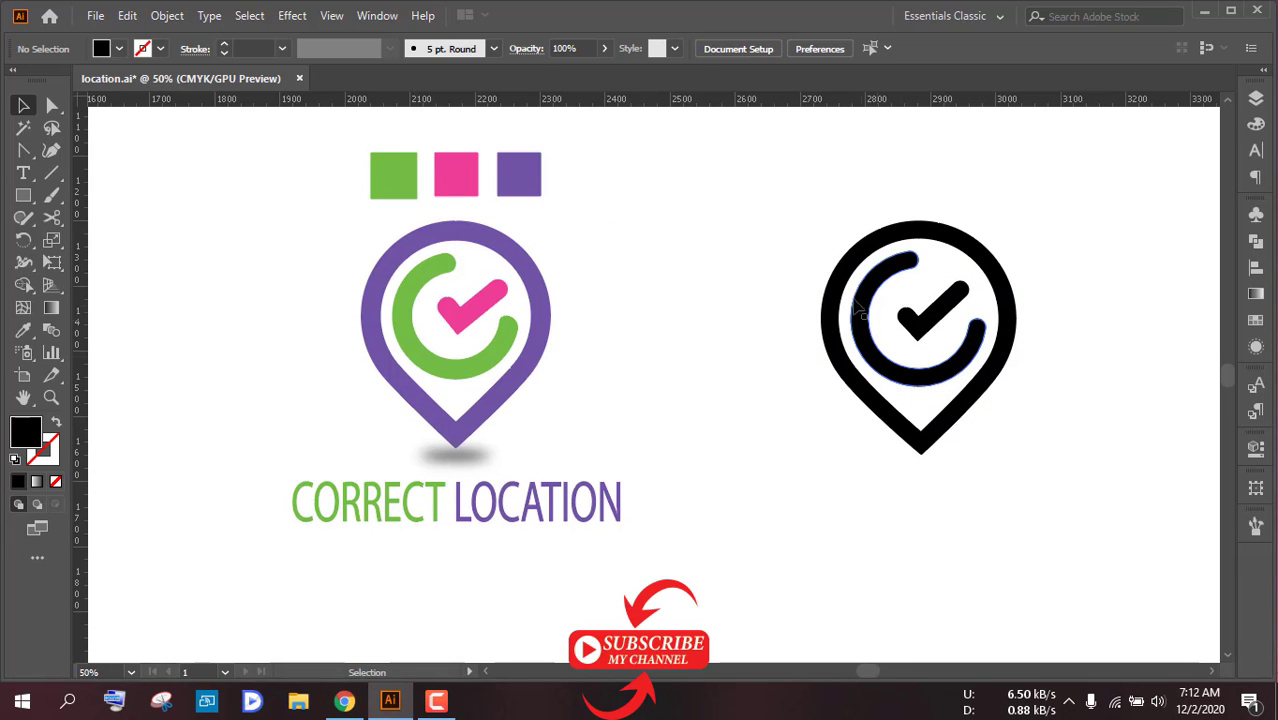
click(840, 286)
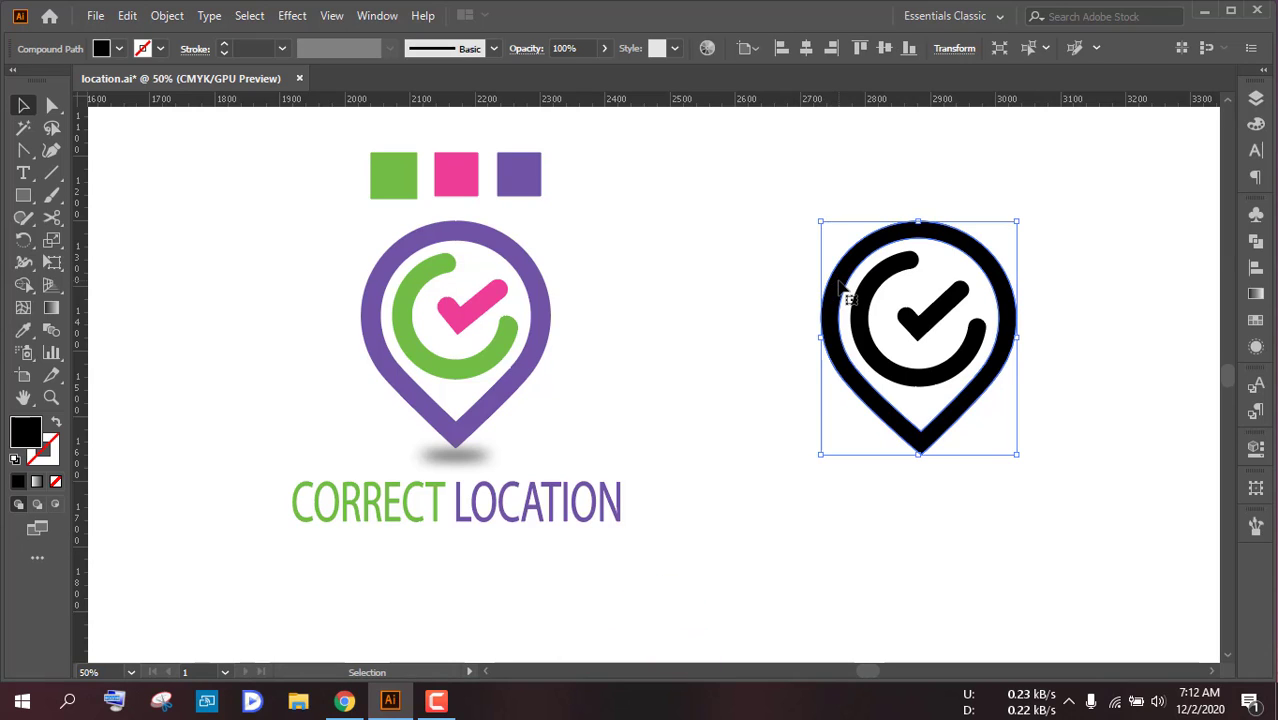
click(24, 334)
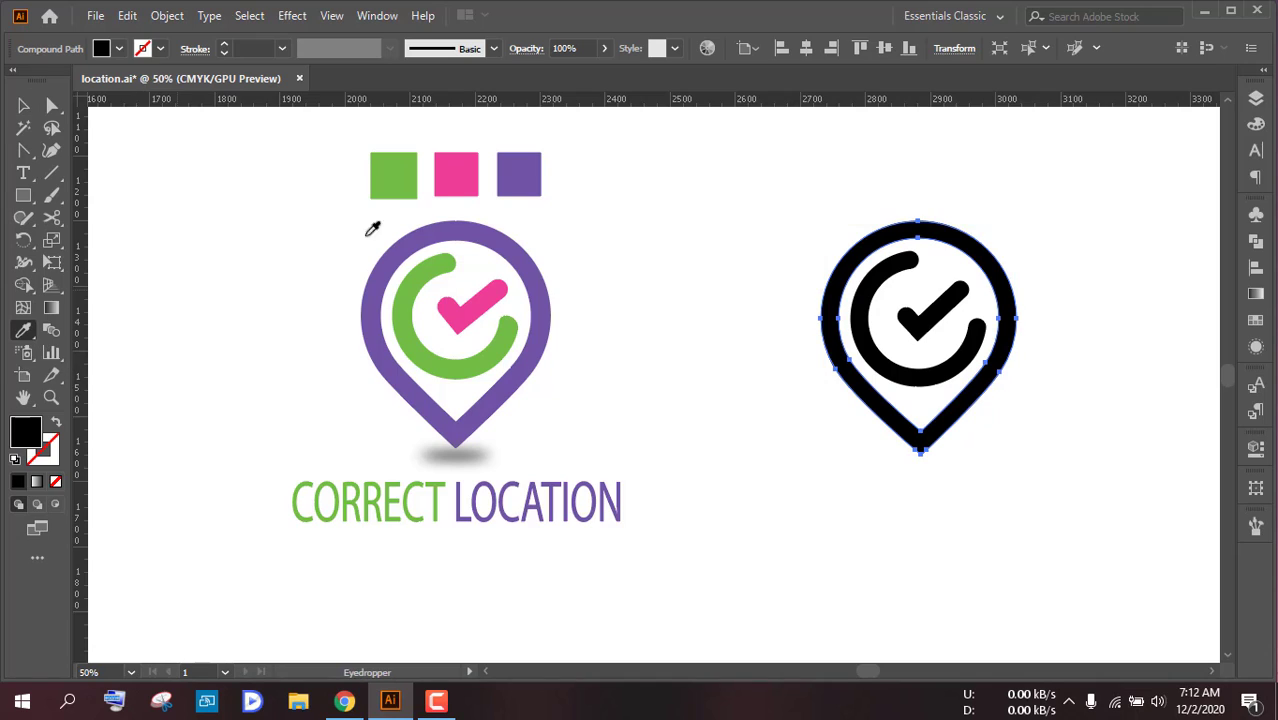
click(518, 174)
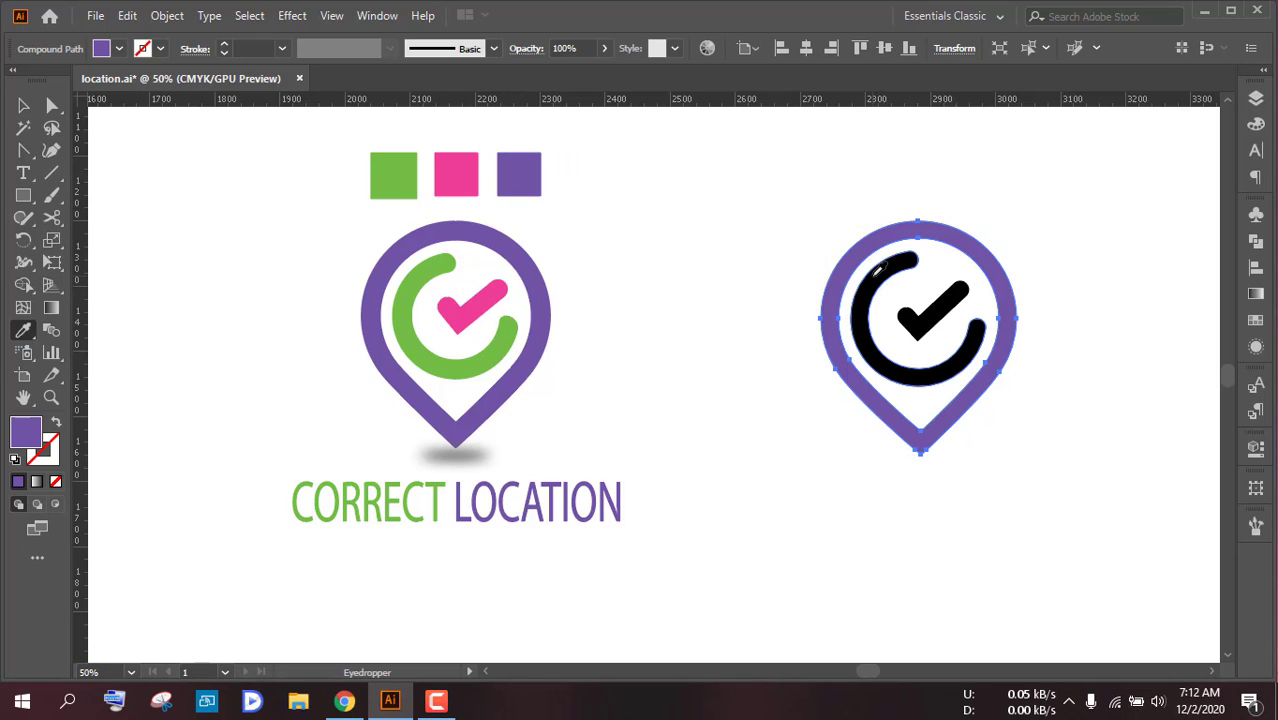
Step: Fill the open inner ring with the green sampled from the reference logo's ring
key(v)
click(867, 290)
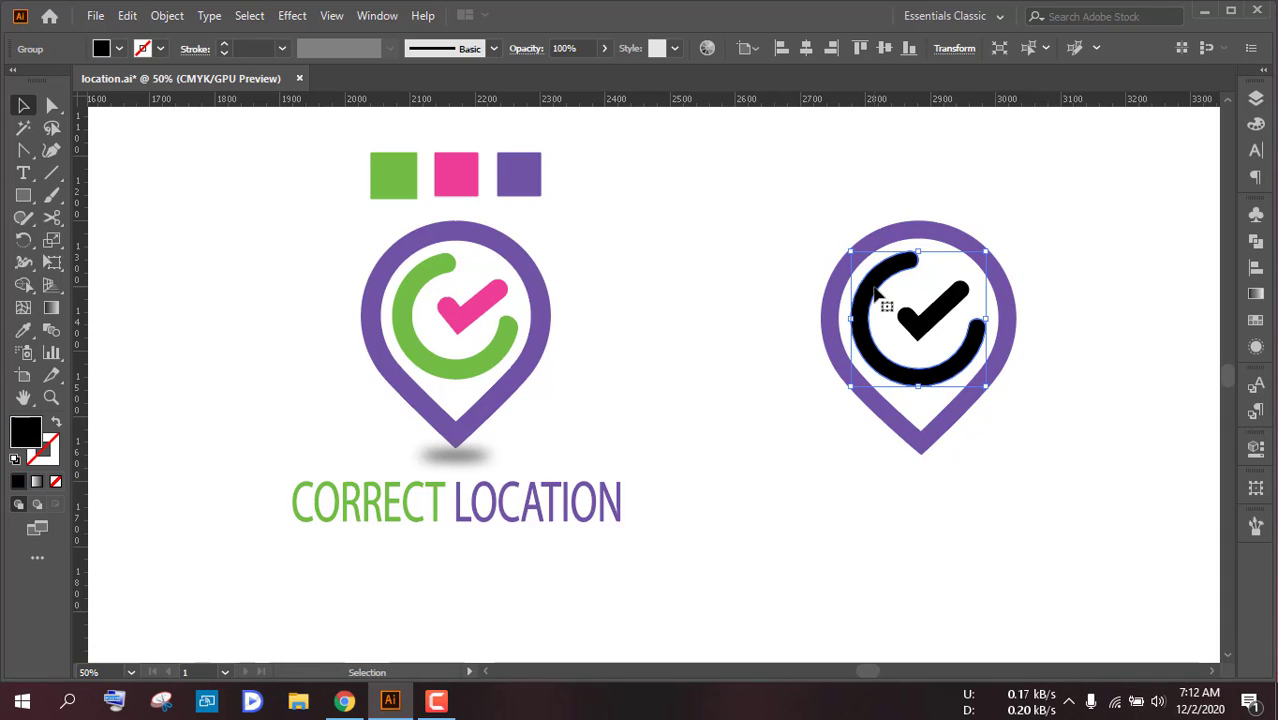
key(i)
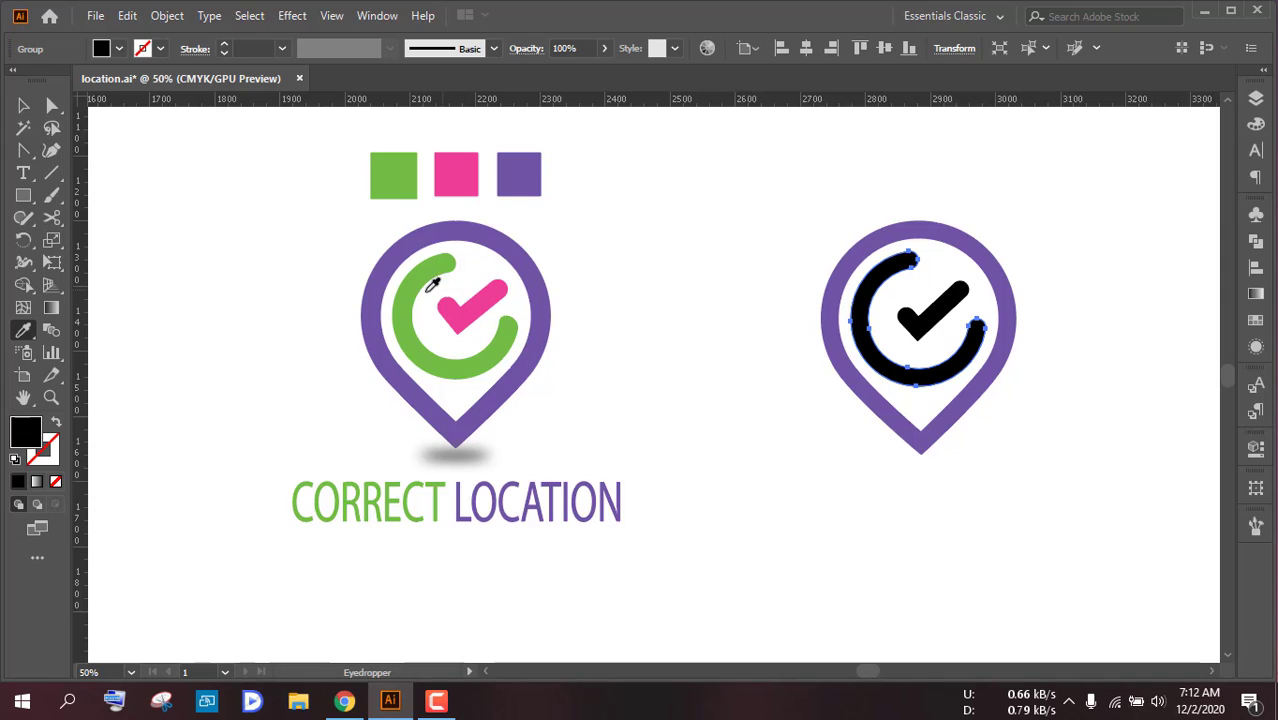
click(418, 283)
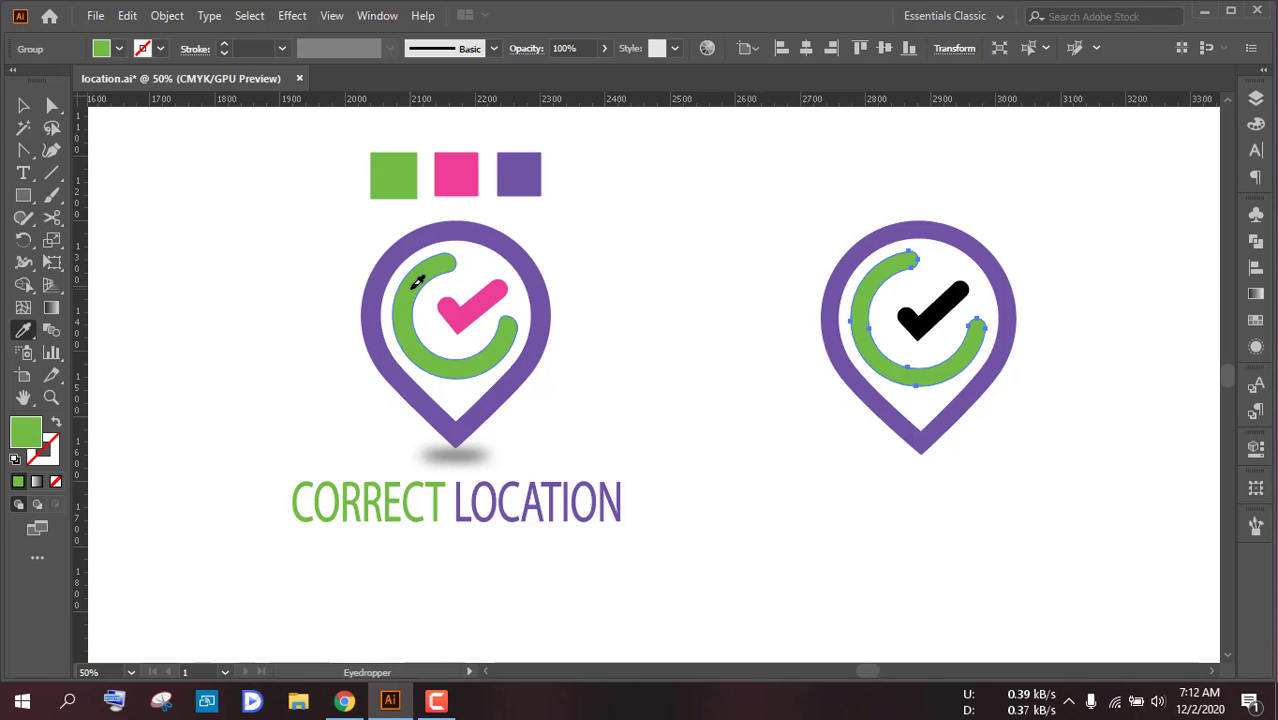
Step: Fill the new check mark with the pink sampled from the reference check mark, and clear the selection
ctrl+click(932, 308)
click(470, 318)
key(v)
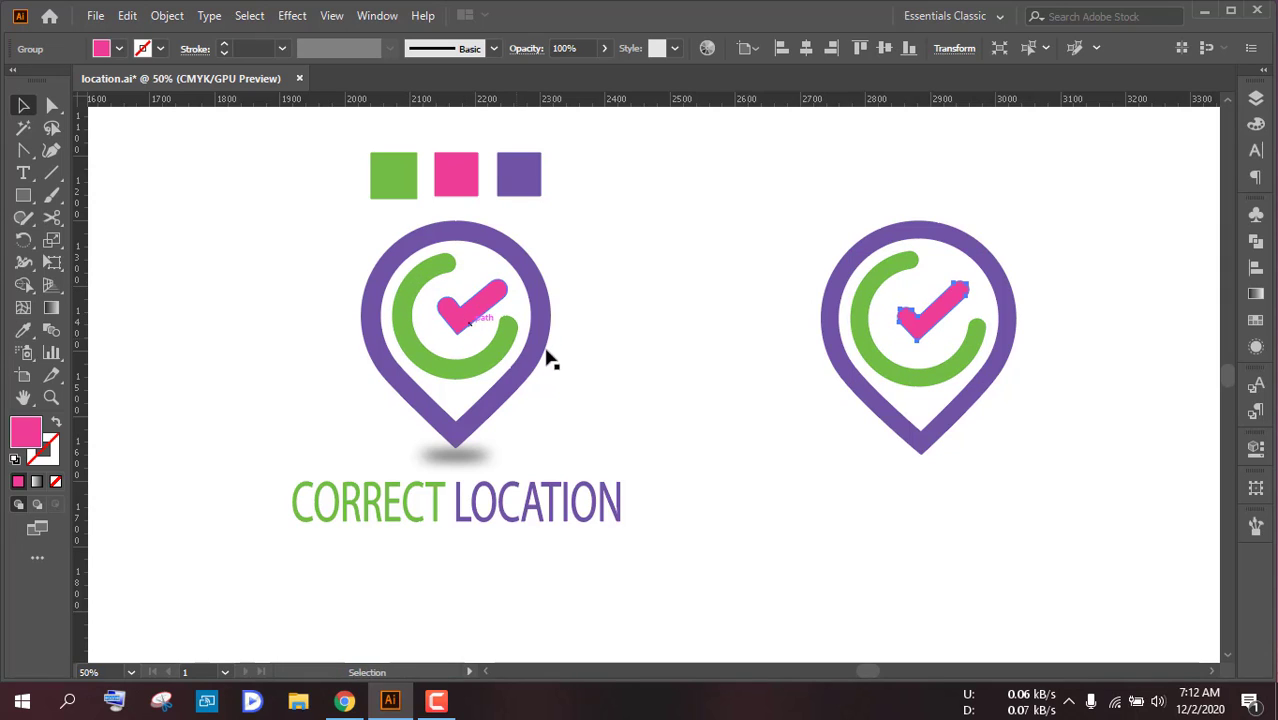
click(697, 341)
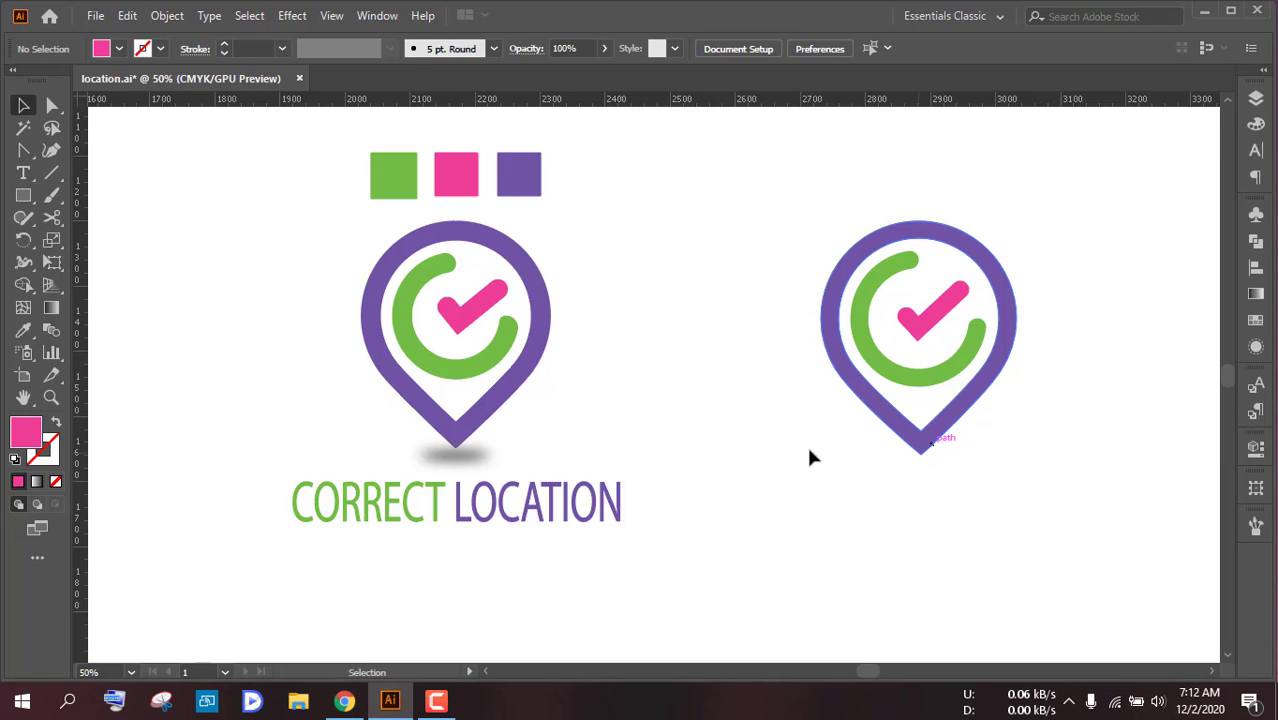
Step: Draw a flat, narrow ellipse just below the new pin's tip and fill it with black
drag(23, 195, 101, 245)
mouse_move(901, 469)
mouse_down()
mouse_move(958, 484)
mouse_move(916, 470)
mouse_up()
key(v)
click(120, 48)
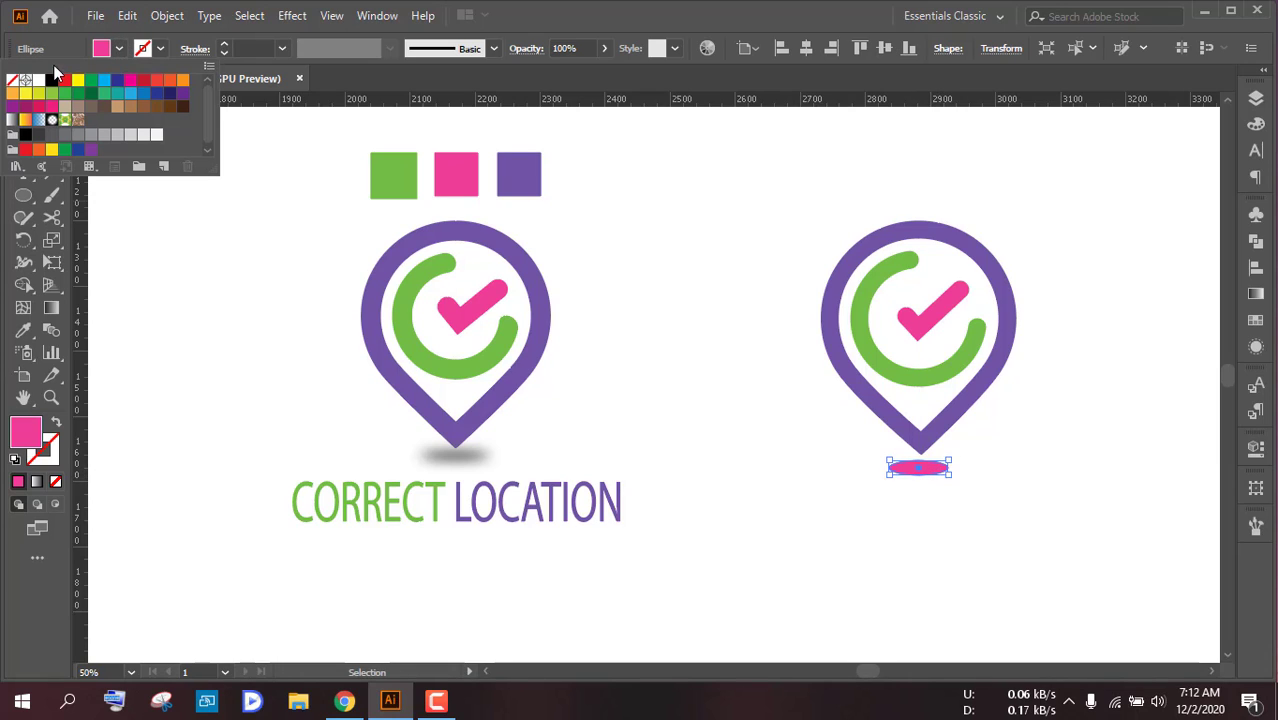
click(52, 82)
click(693, 470)
click(941, 476)
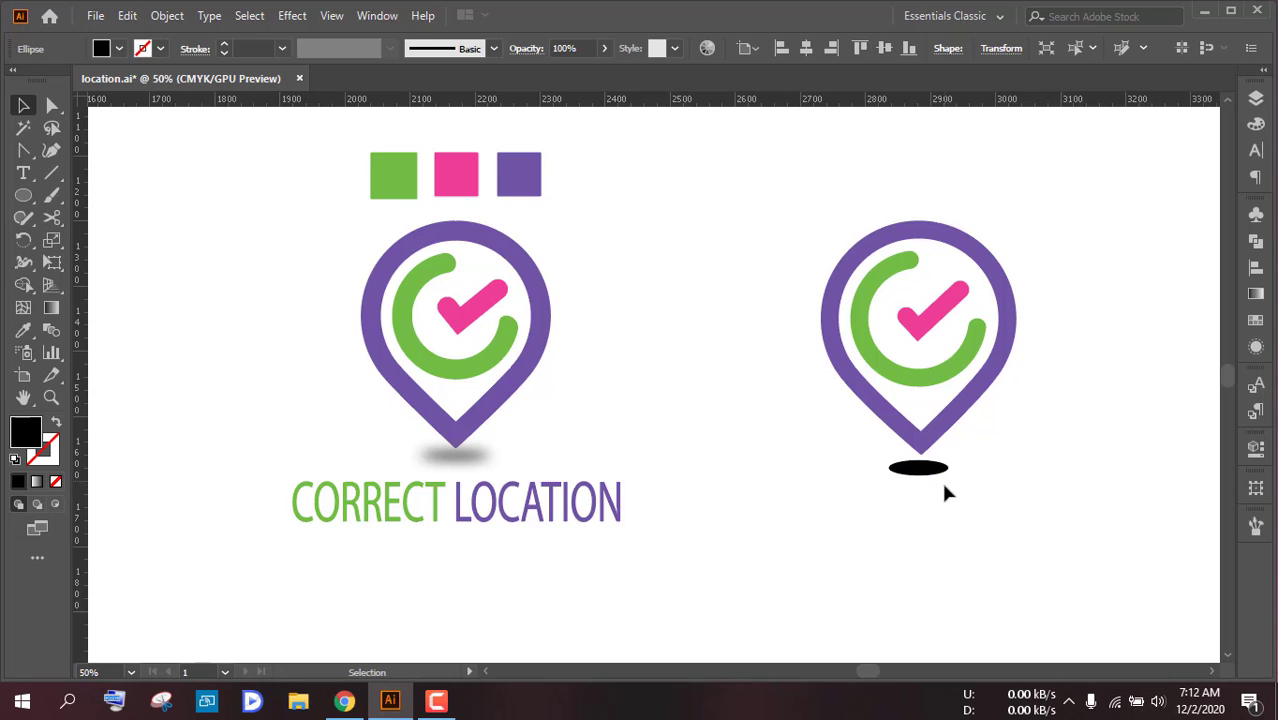
Step: Move the black ellipse slightly up and right so it sits centred under the pin's tip, and keep it selected
scroll(938, 478, up, 2)
drag(922, 456, 931, 452)
click(934, 472)
click(918, 455)
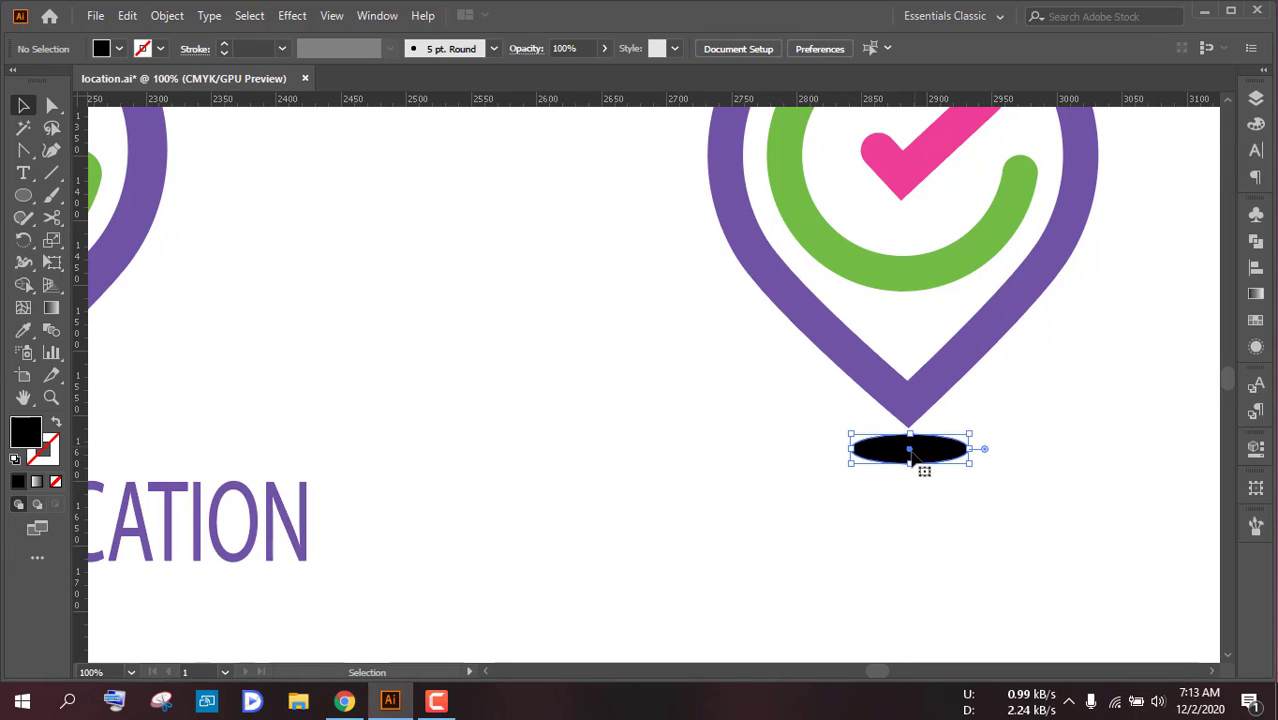
Step: Apply a Gaussian Blur with a radius of 50 pixels to the black ellipse under the pin's tip, previewing the result
click(919, 503)
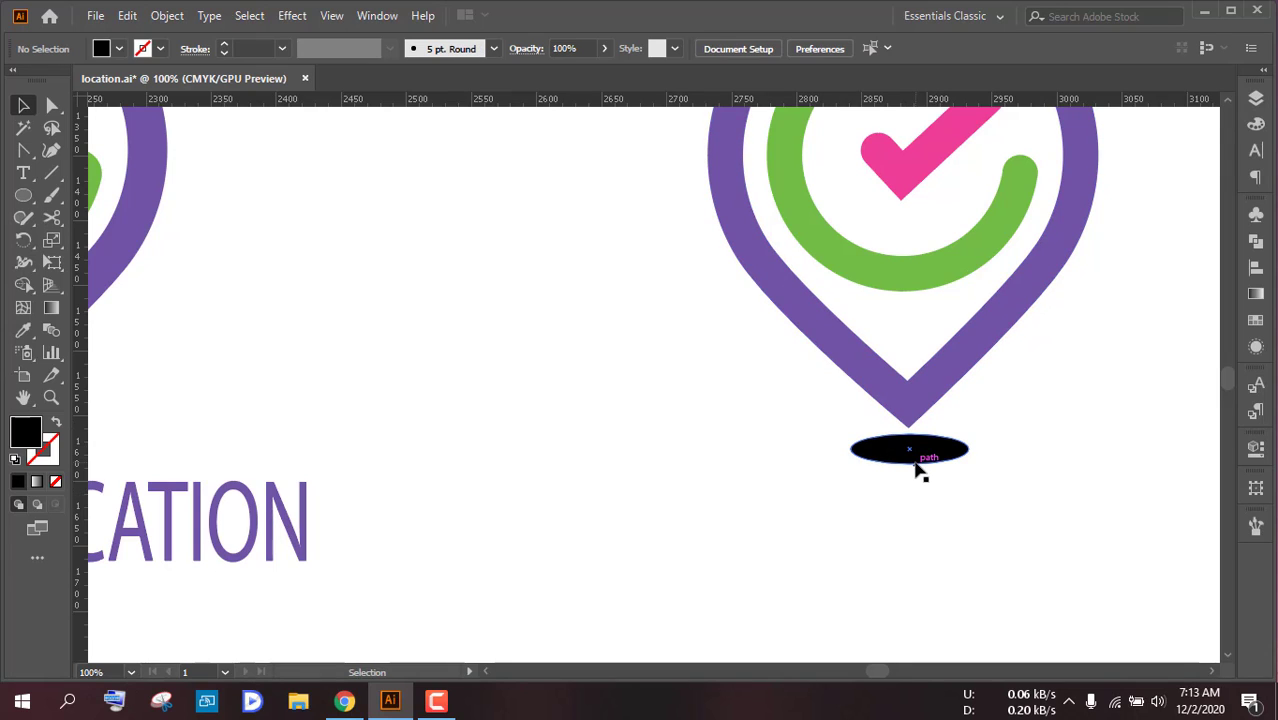
click(888, 455)
click(292, 15)
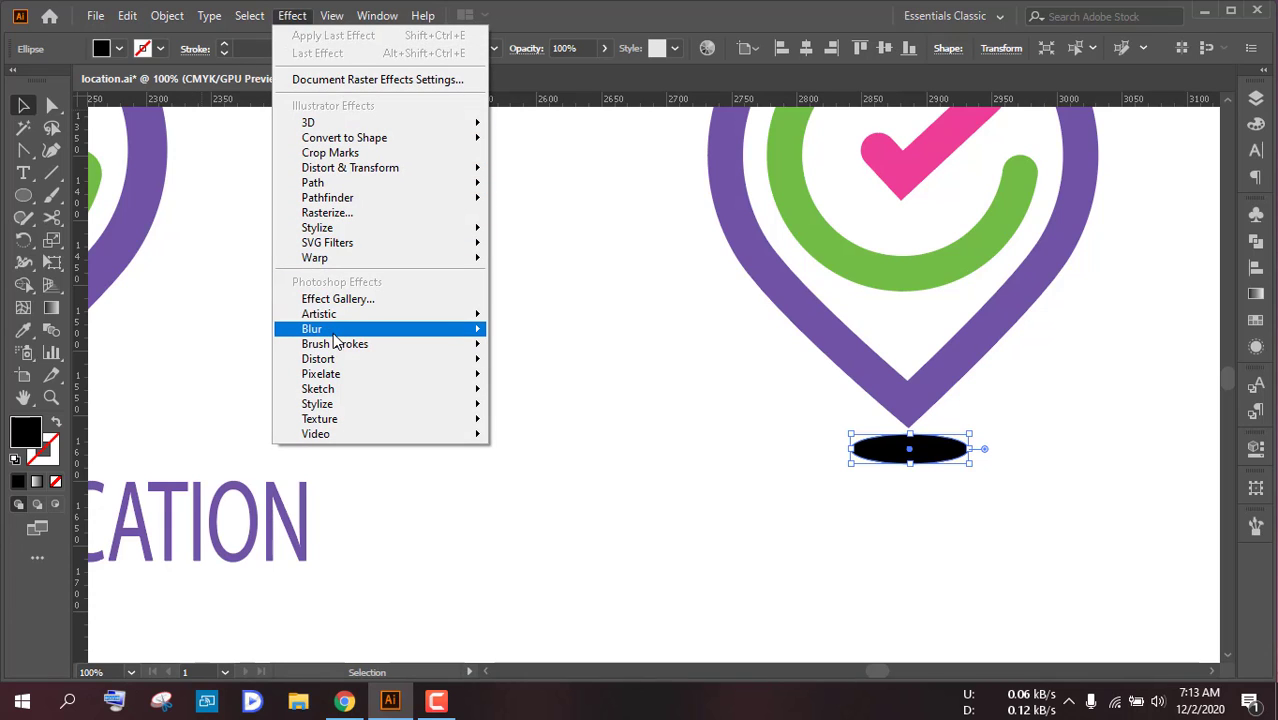
mouse_move(318, 328)
click(574, 336)
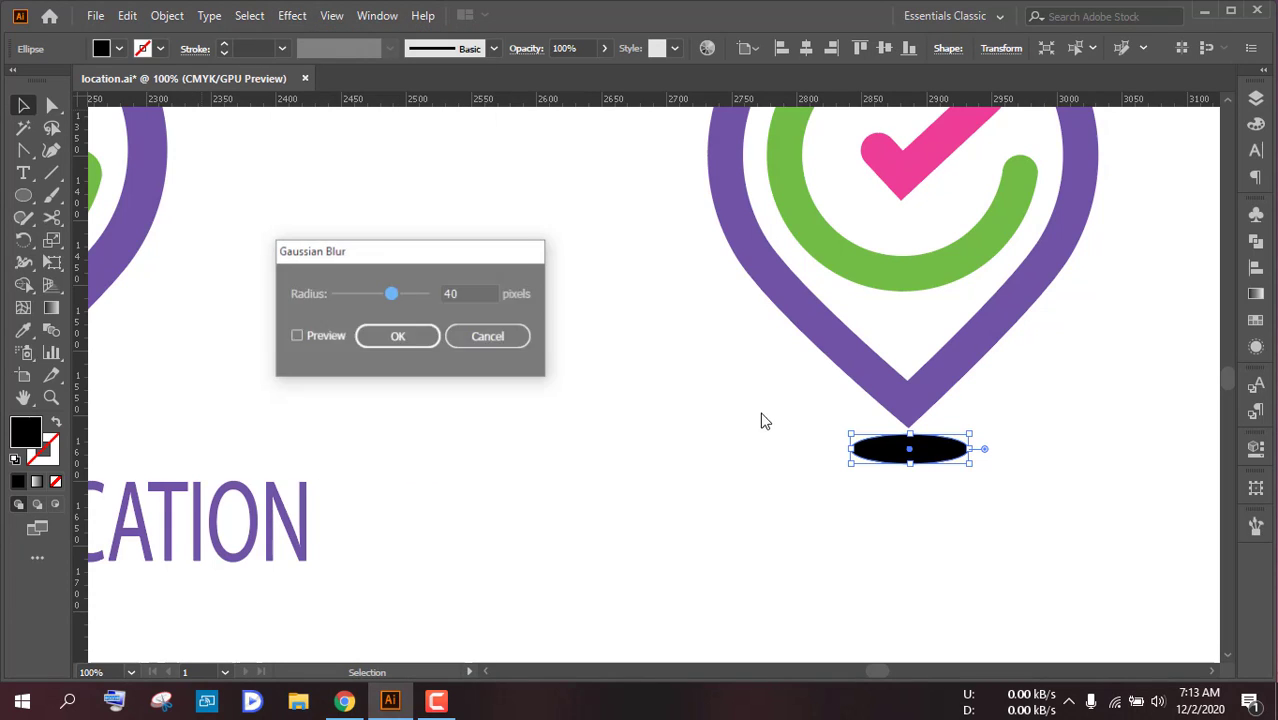
click(296, 336)
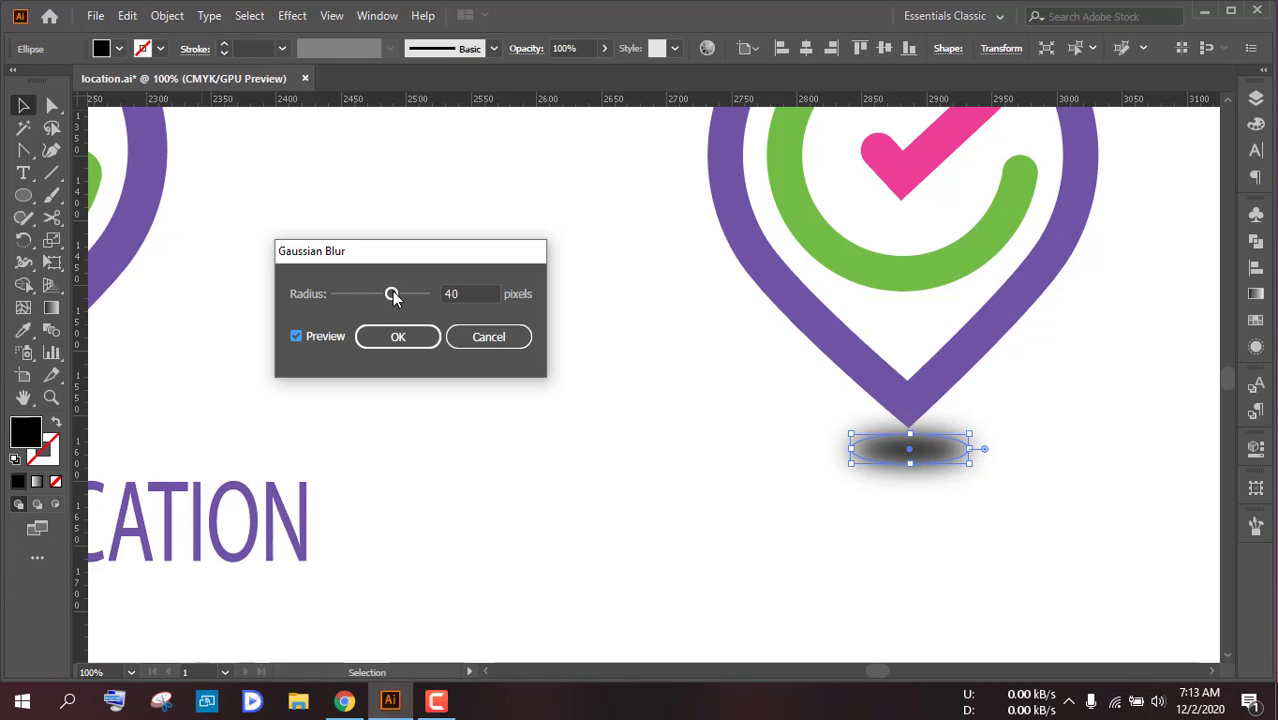
drag(402, 300, 395, 305)
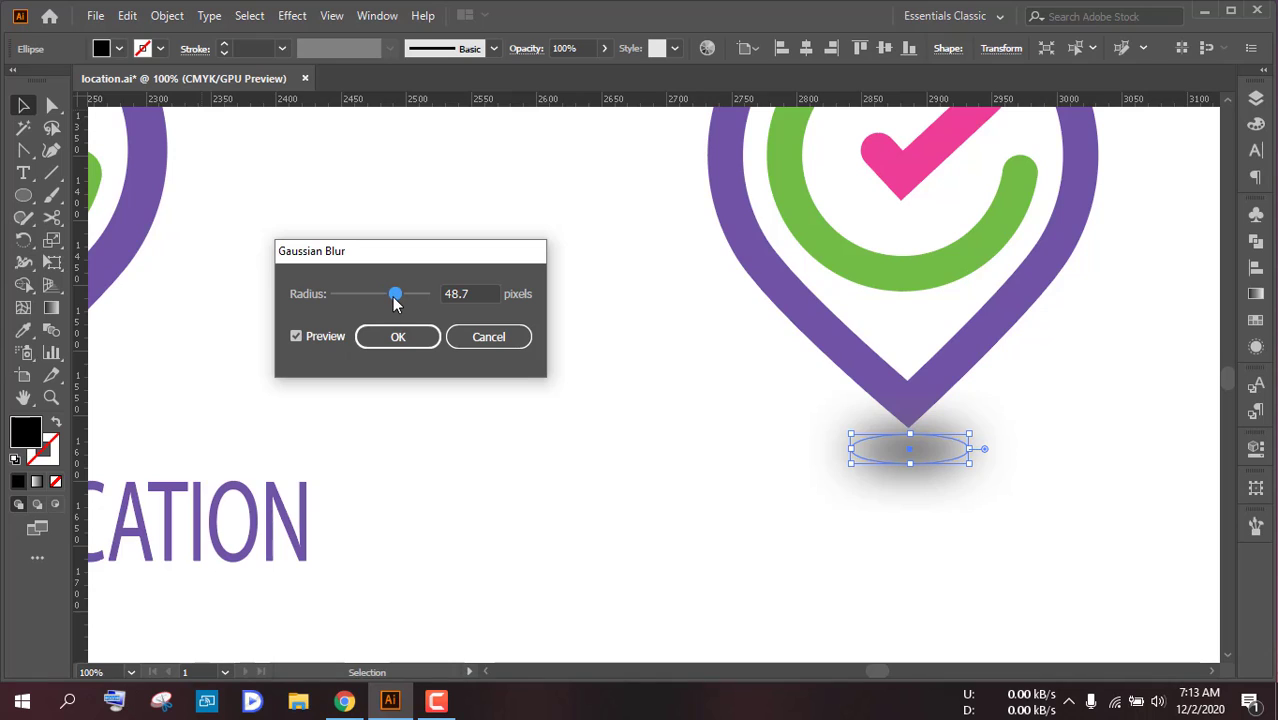
text(50)
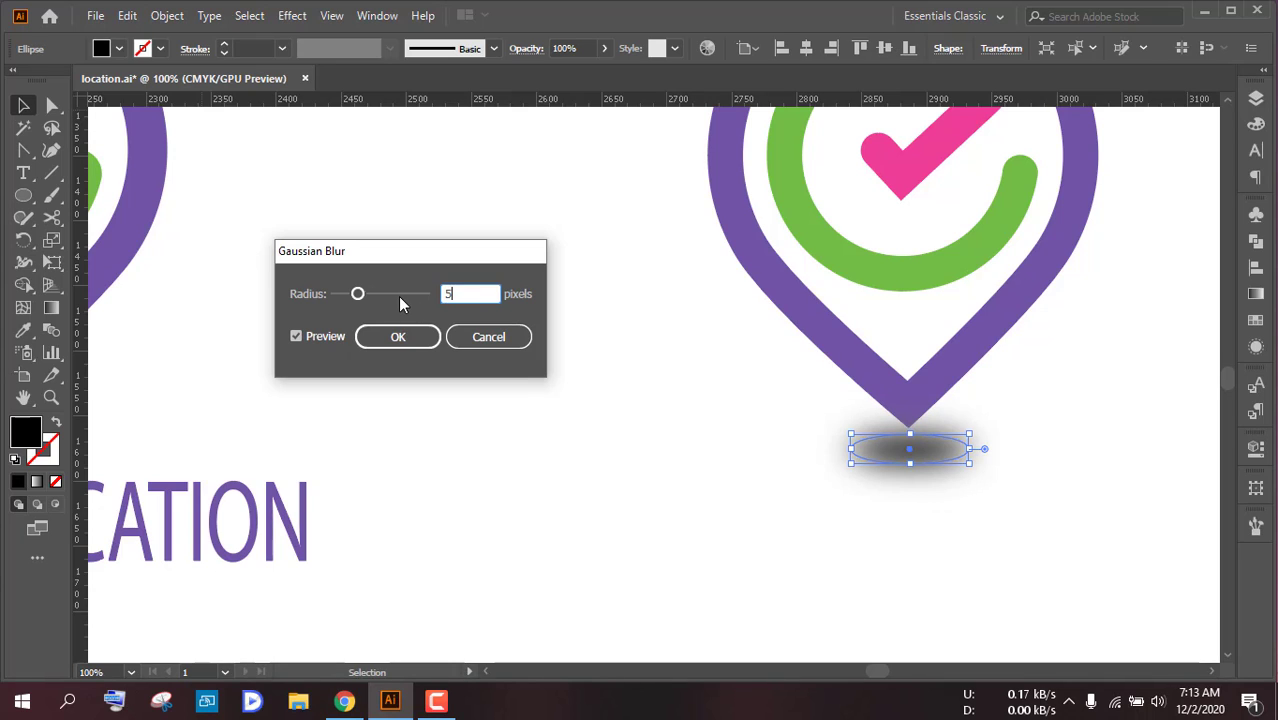
click(398, 340)
click(404, 355)
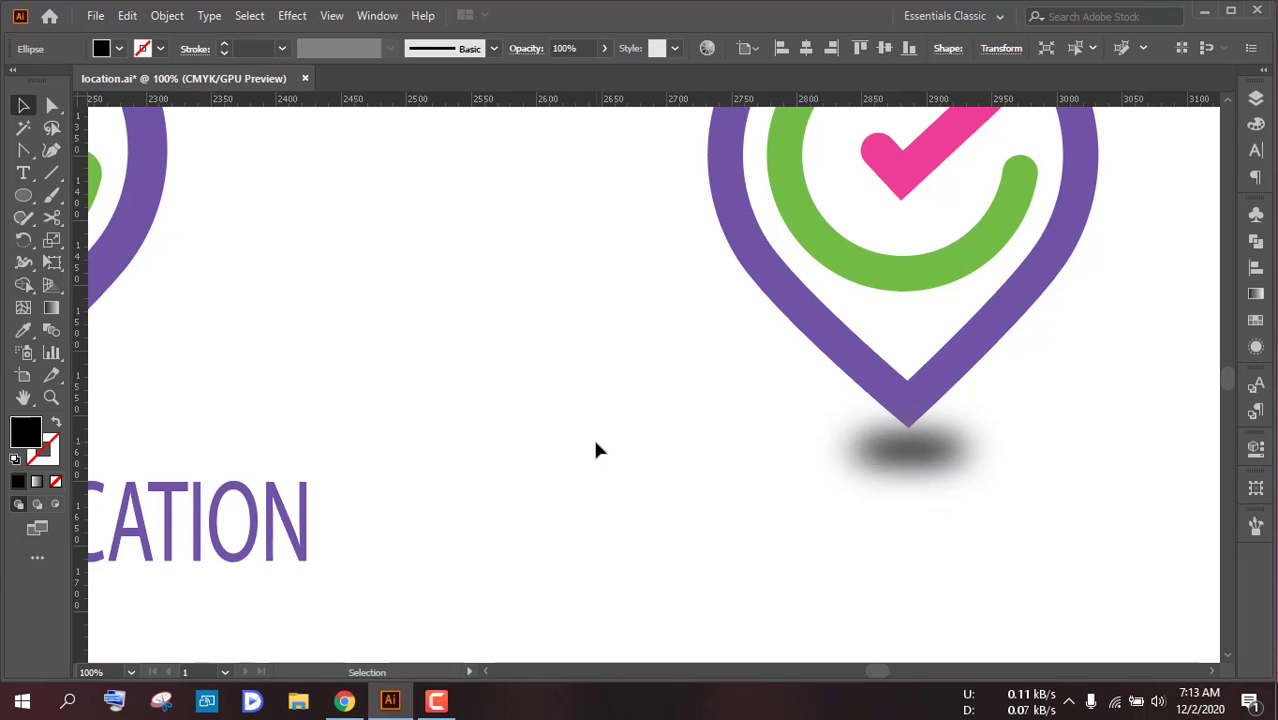
Step: Show the appearance attributes of the blurred shadow ellipse, and clear the selection
scroll(710, 470, down, 2)
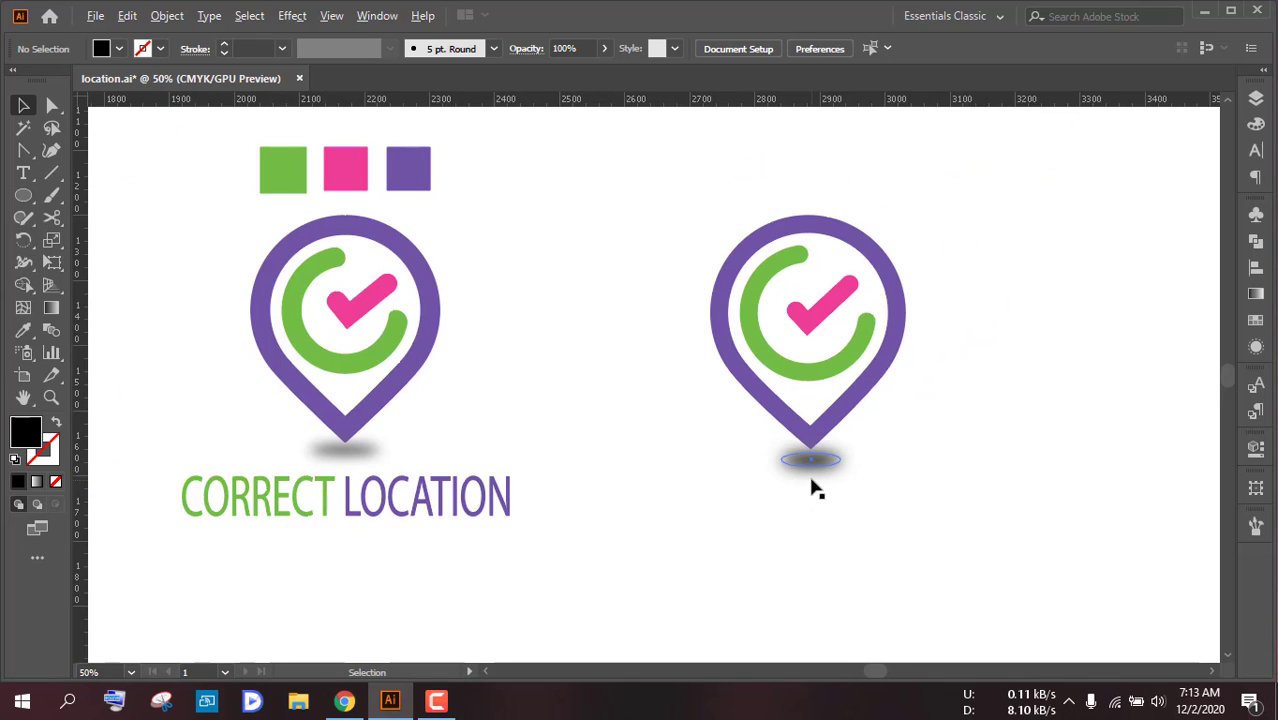
scroll(815, 487, up, 3)
click(843, 438)
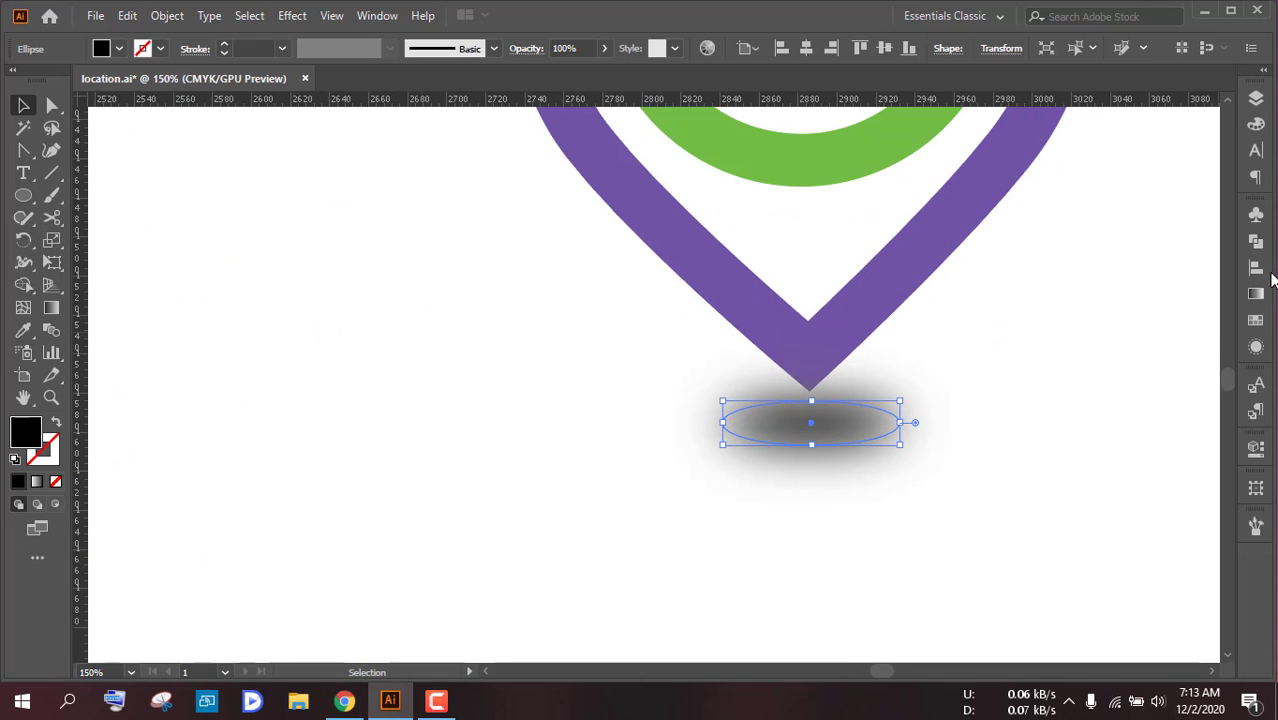
click(1255, 350)
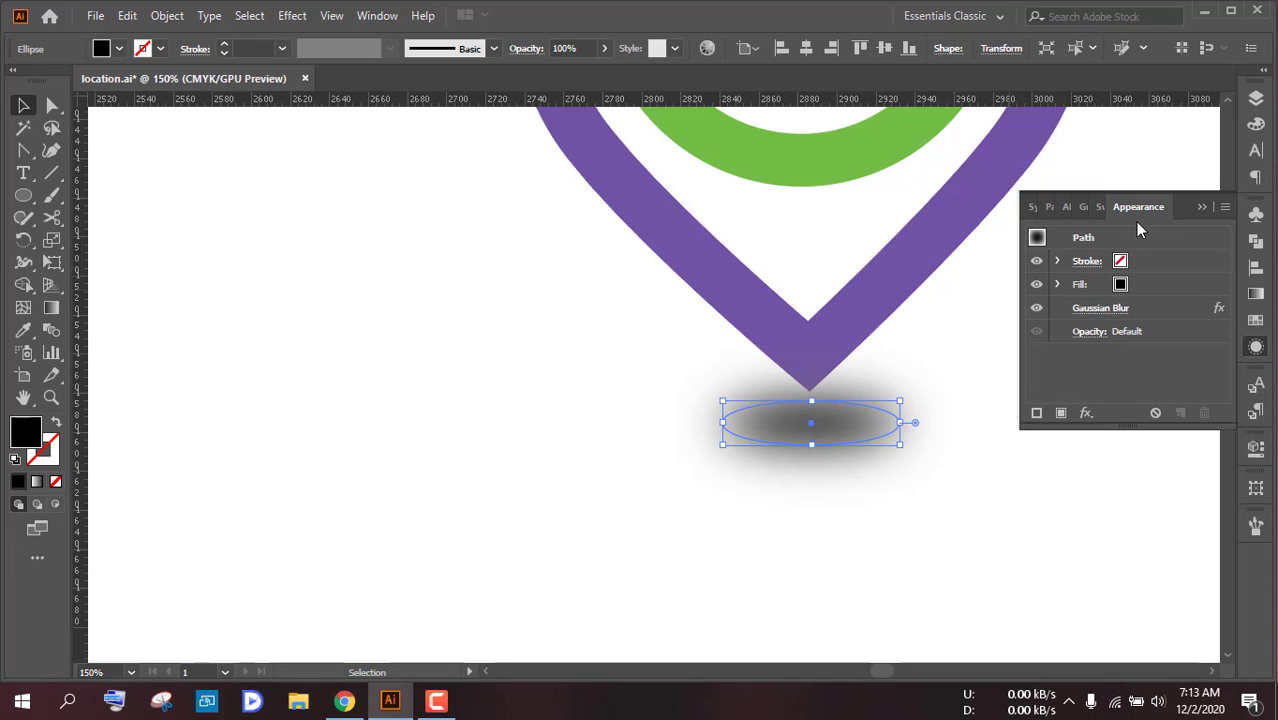
click(370, 17)
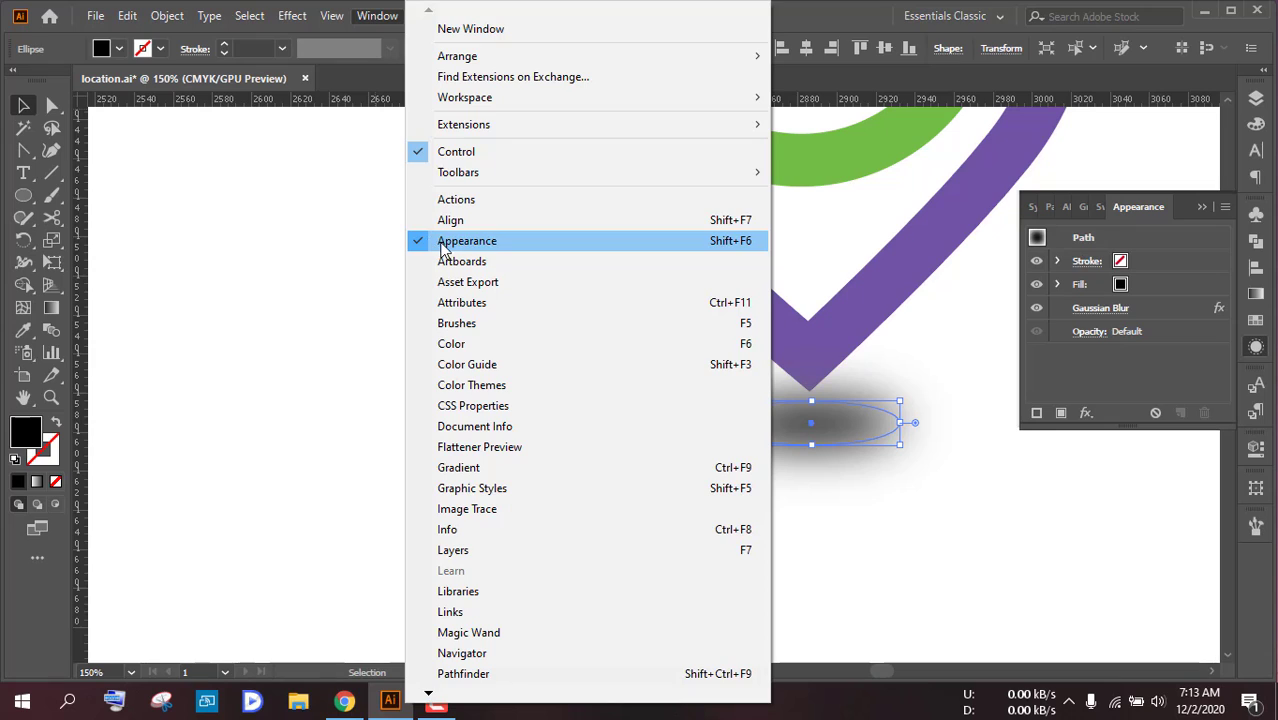
click(345, 271)
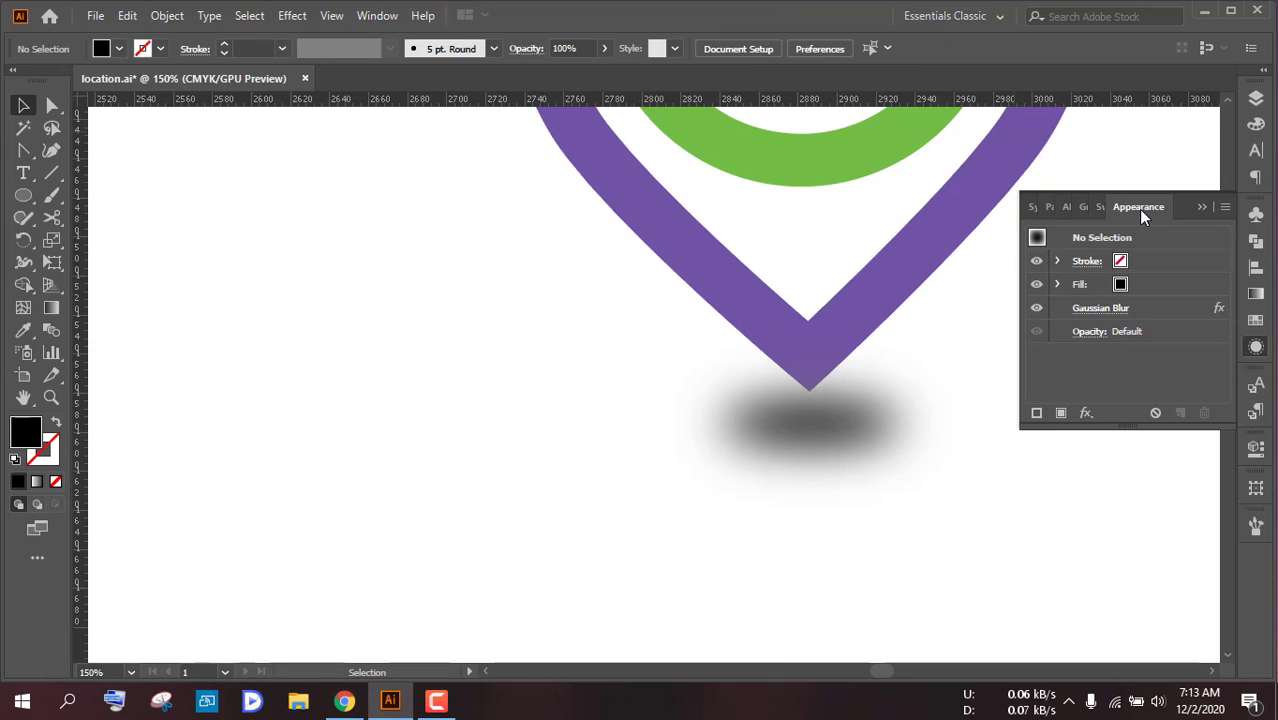
Step: Try to change the Gaussian Blur radius in the appearance attributes with nothing selected
click(1098, 310)
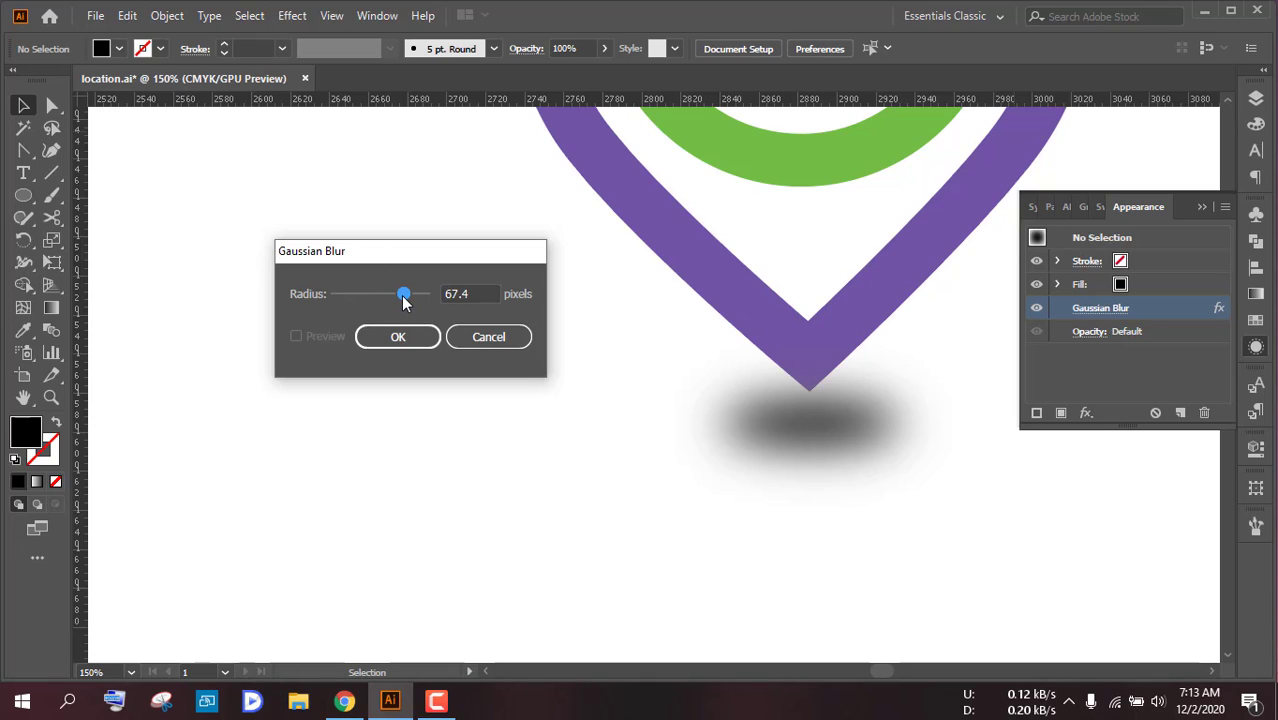
drag(404, 298, 402, 298)
click(382, 336)
Step: Set the shadow ellipse's existing Gaussian Blur radius to 60.9 pixels with preview on, and put the appearance attributes away
click(830, 422)
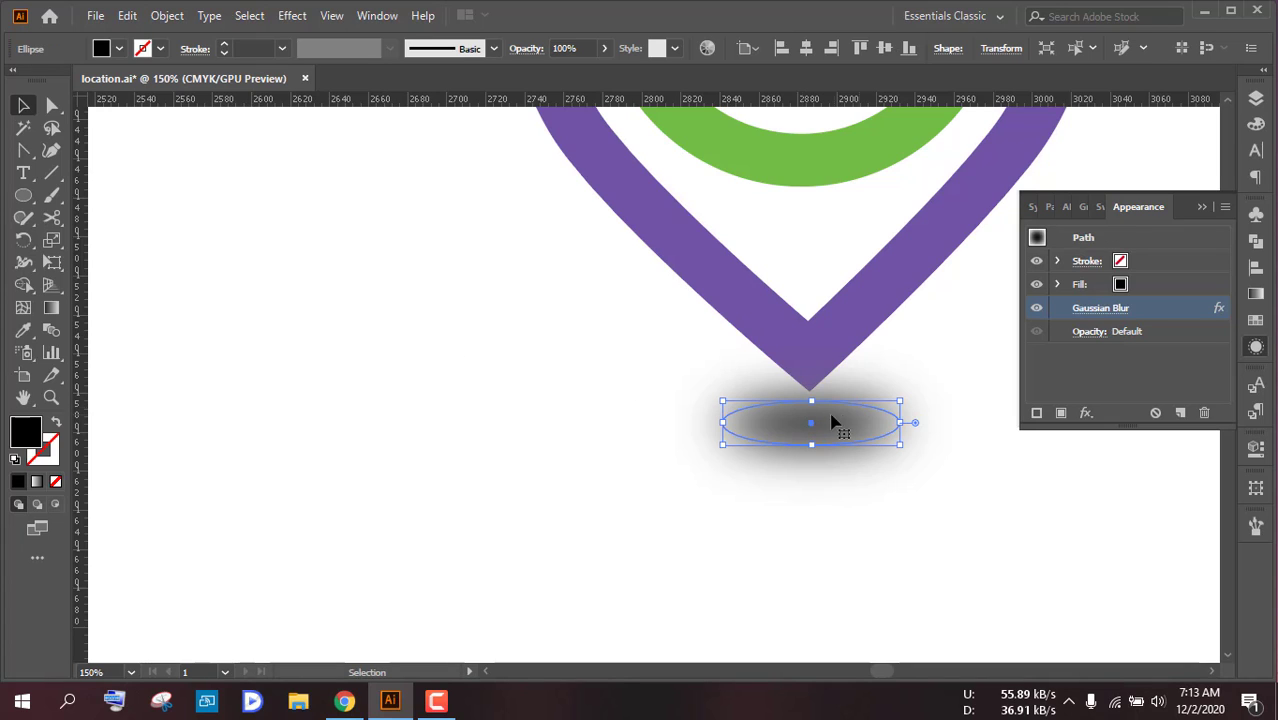
click(1124, 310)
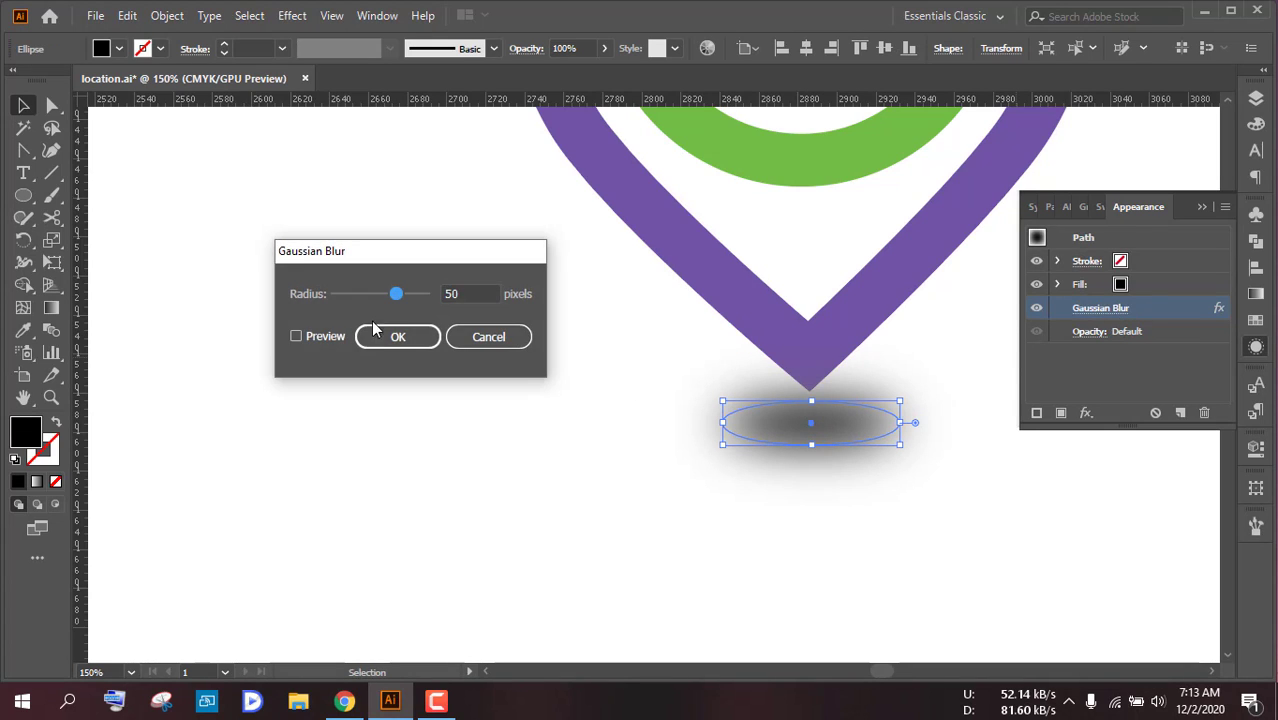
click(302, 337)
drag(397, 297, 405, 300)
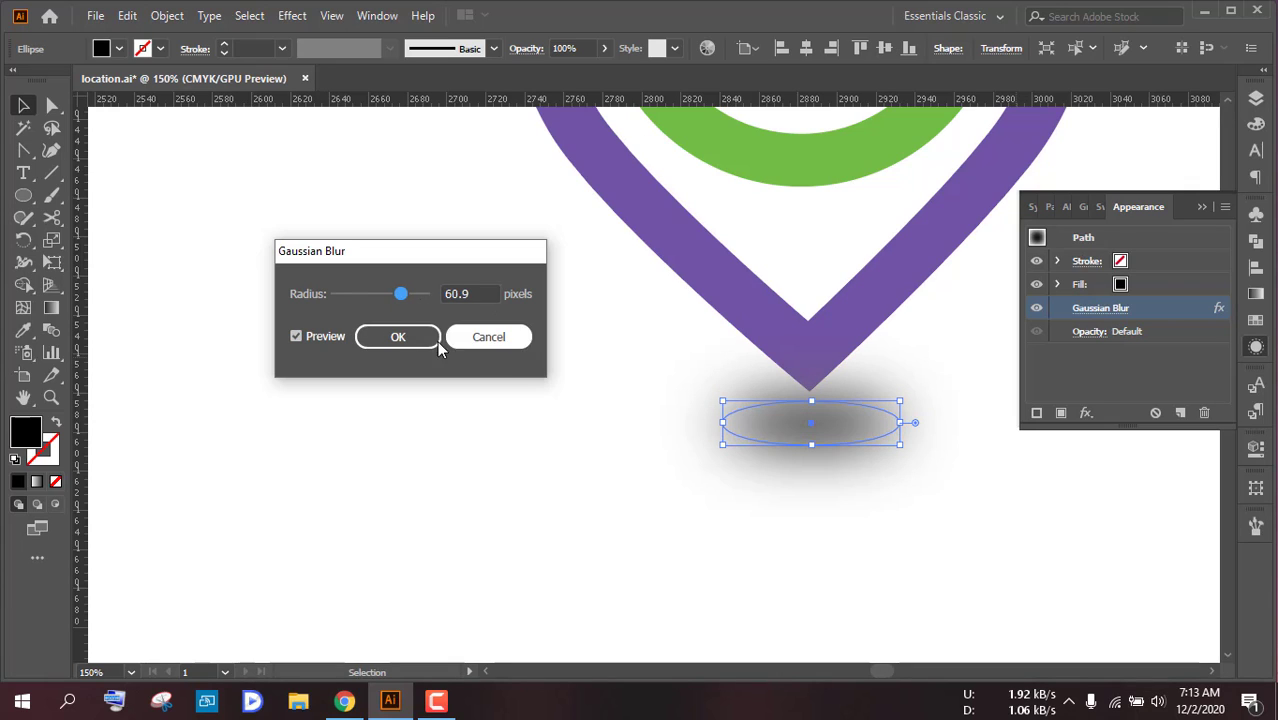
click(400, 337)
click(590, 360)
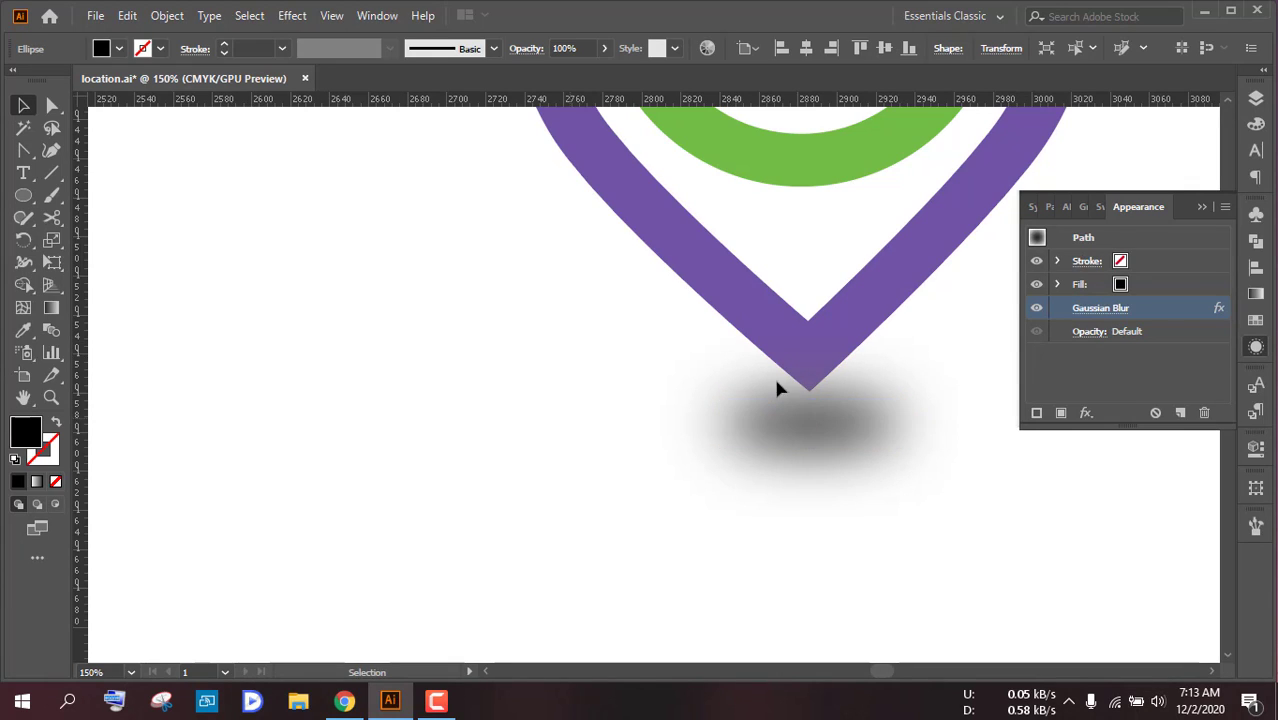
click(1201, 208)
Step: Expand the appearance of the blurred shadow ellipse under the new pin, and clear the selection
scroll(866, 400, down, 3)
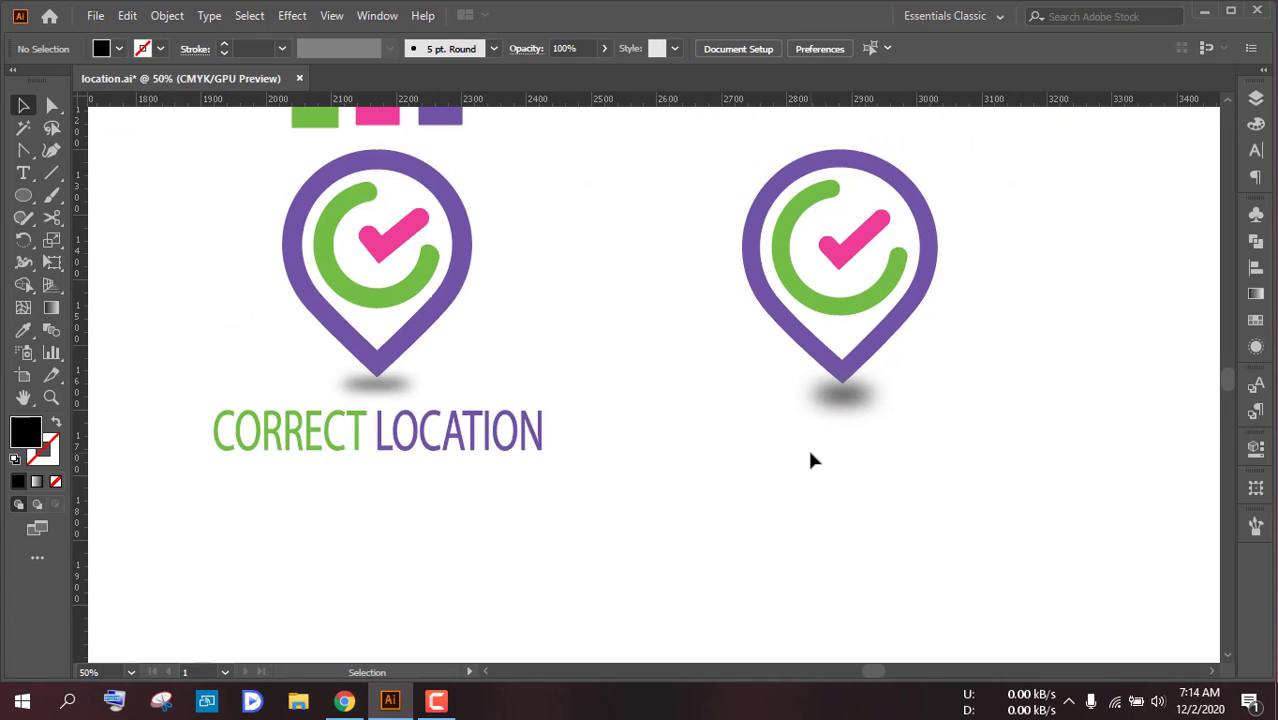
drag(822, 398, 824, 400)
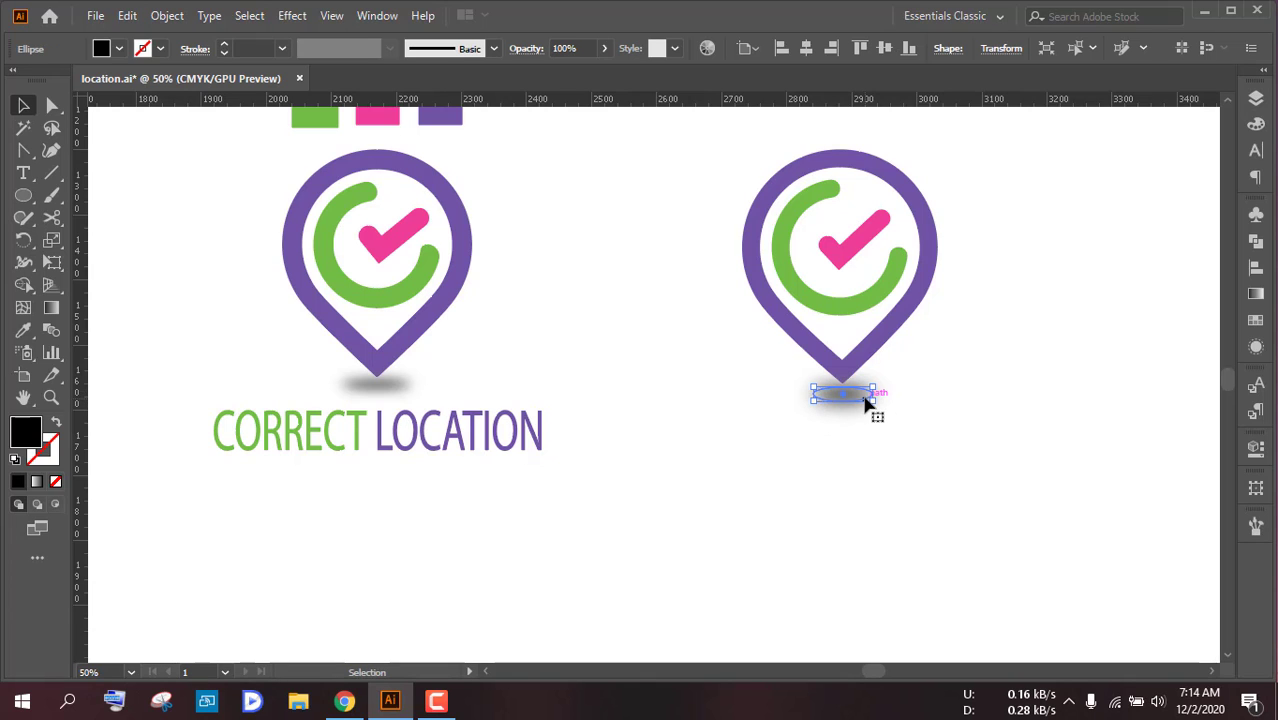
click(168, 15)
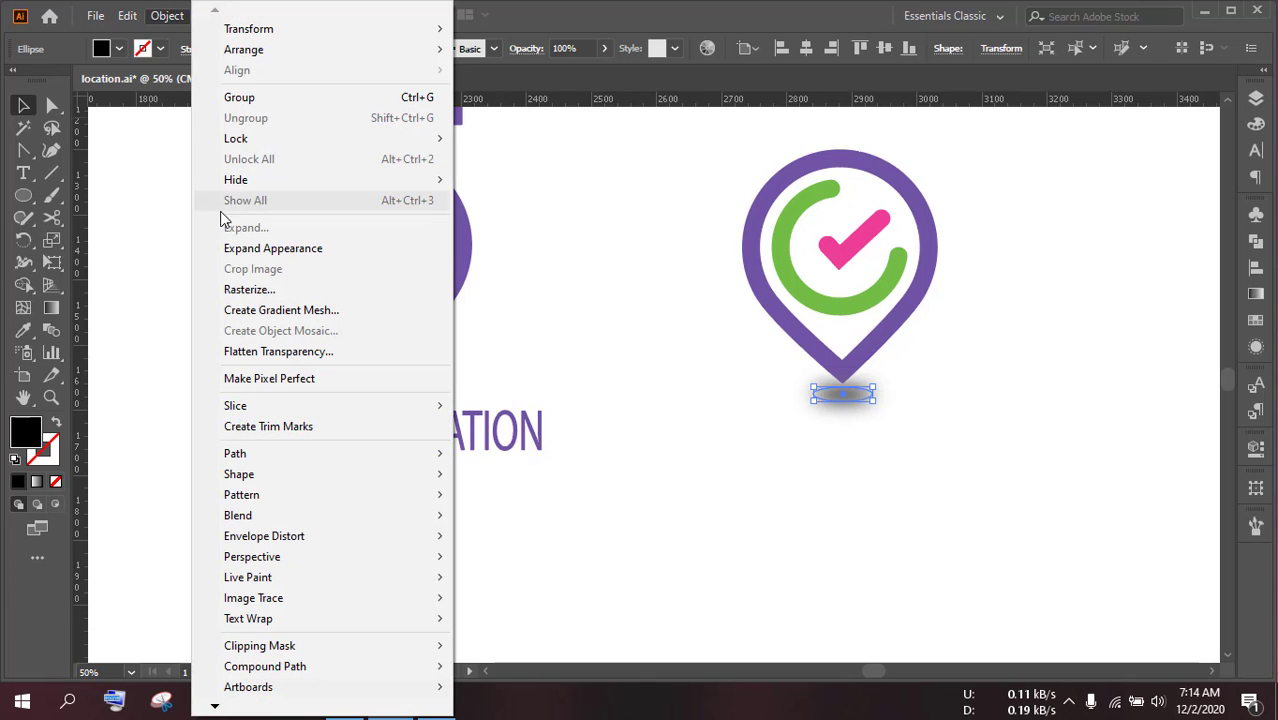
click(251, 252)
click(871, 447)
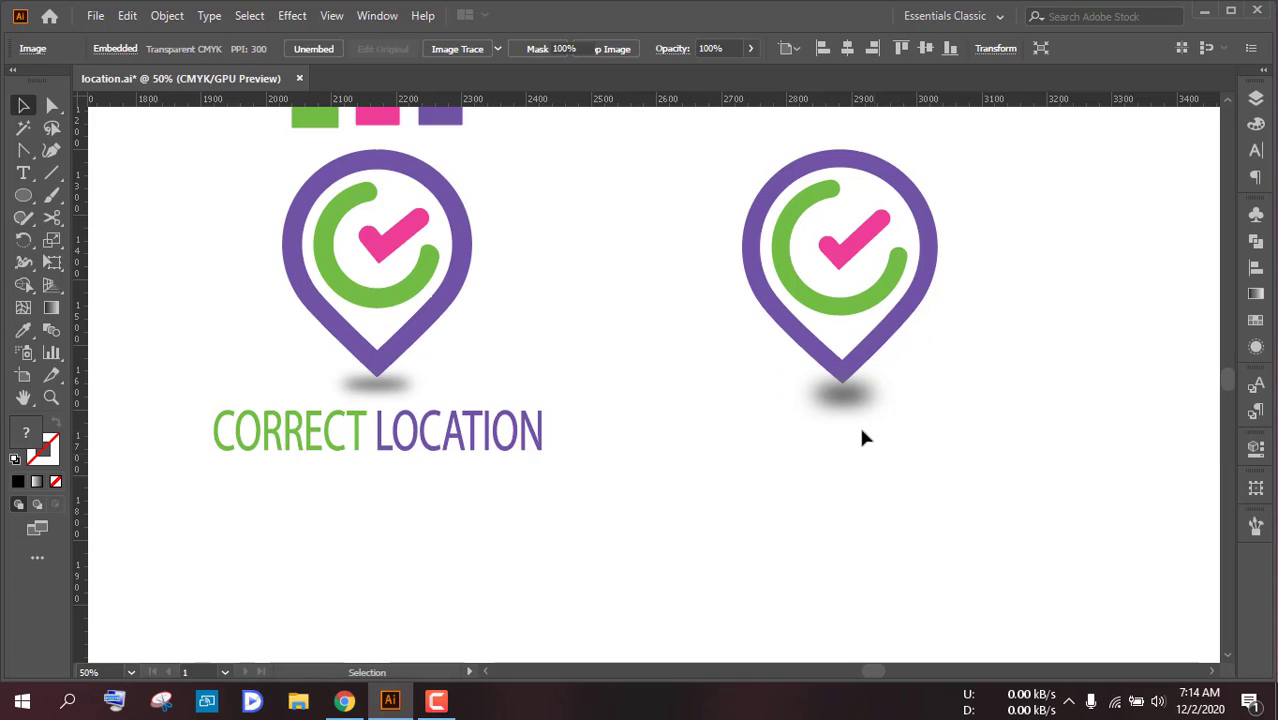
Step: Add a line of text for the logo name "correct Location" just below the new pin's shadow
scroll(131, 258, down, 2)
drag(26, 176, 98, 180)
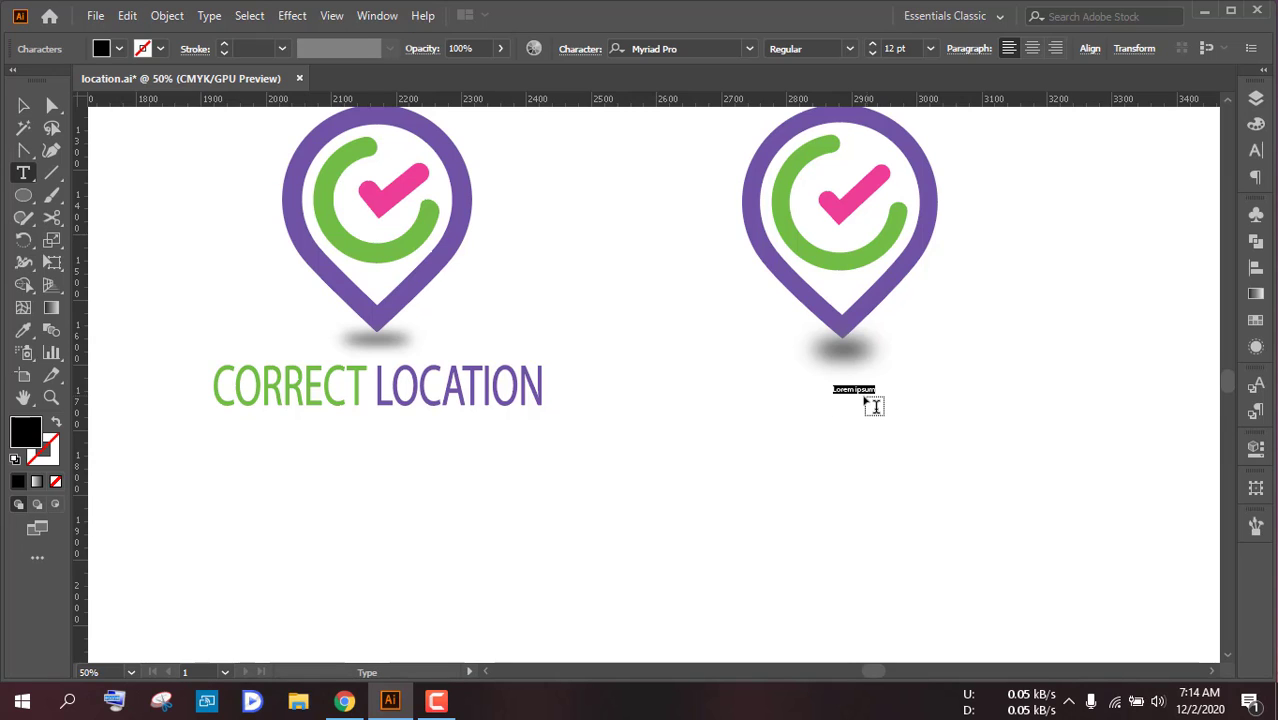
scroll(823, 371, up, 2)
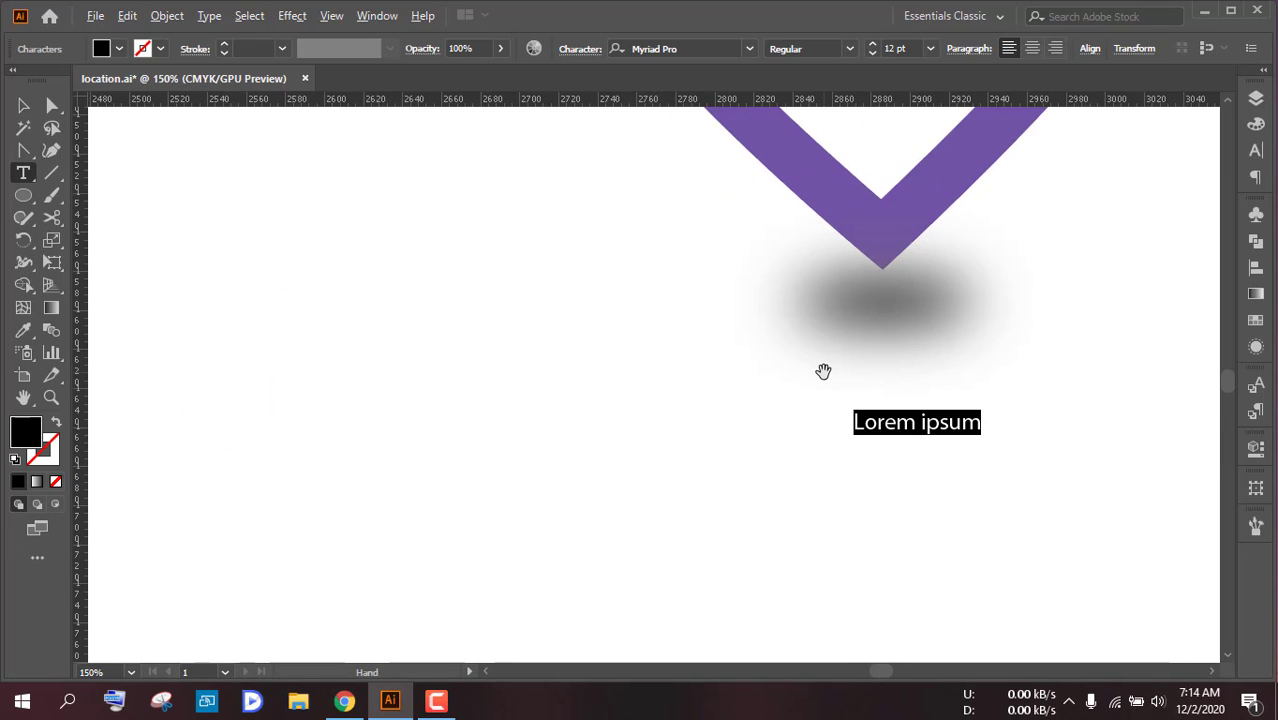
scroll(823, 371, down, 1)
scroll(823, 371, down, 1)
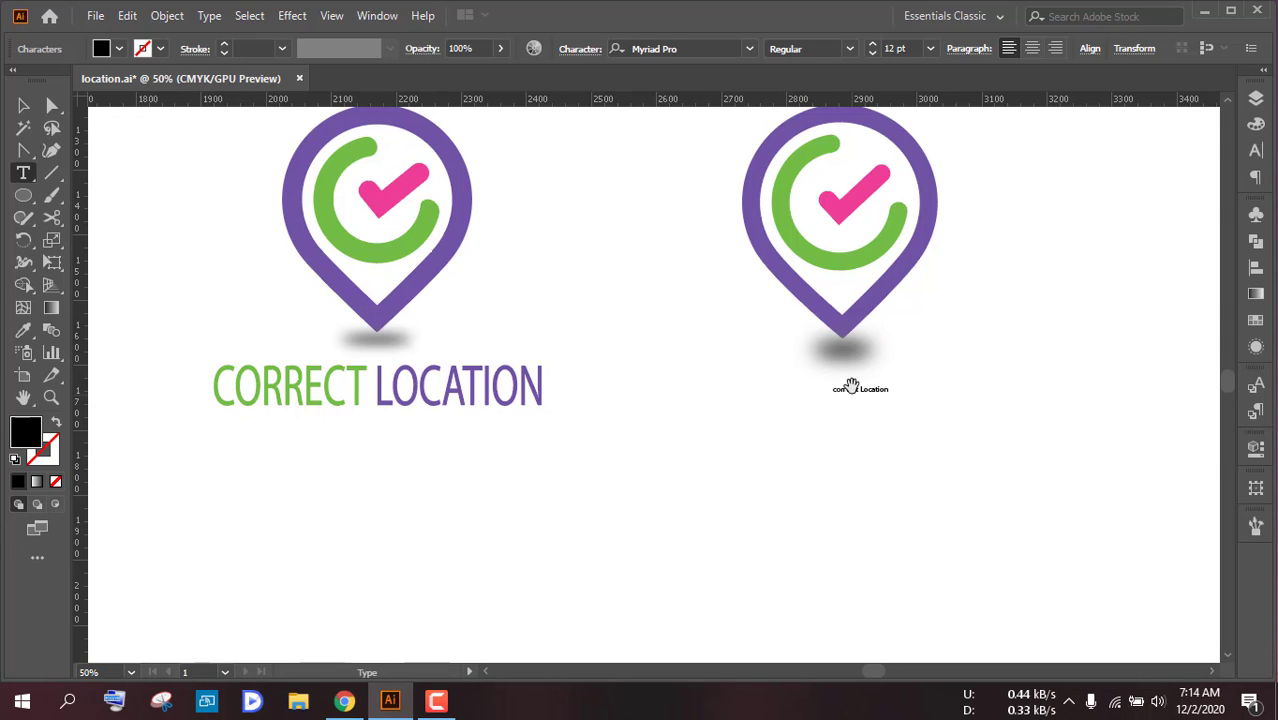
Step: Remove the stray "t" from the first word of the new text so it reads "correct Location"
scroll(851, 380, up, 2)
scroll(851, 380, up, 4)
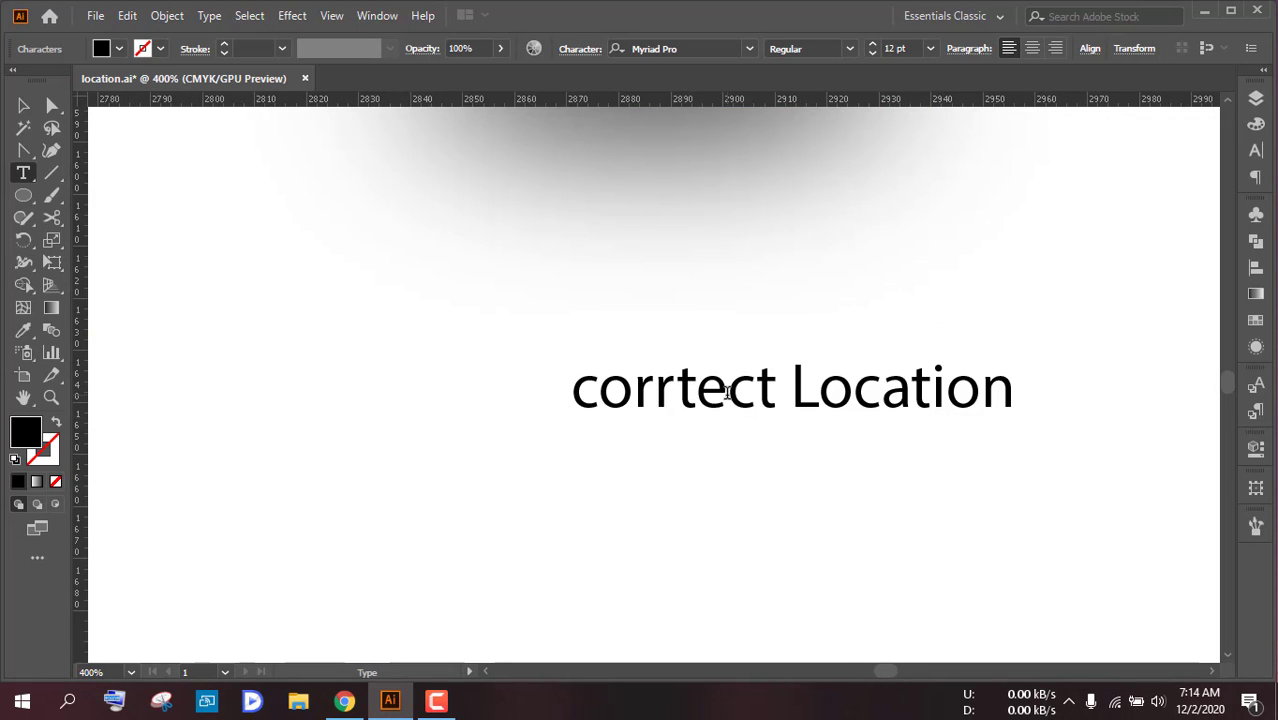
click(727, 393)
key(BackSpace)
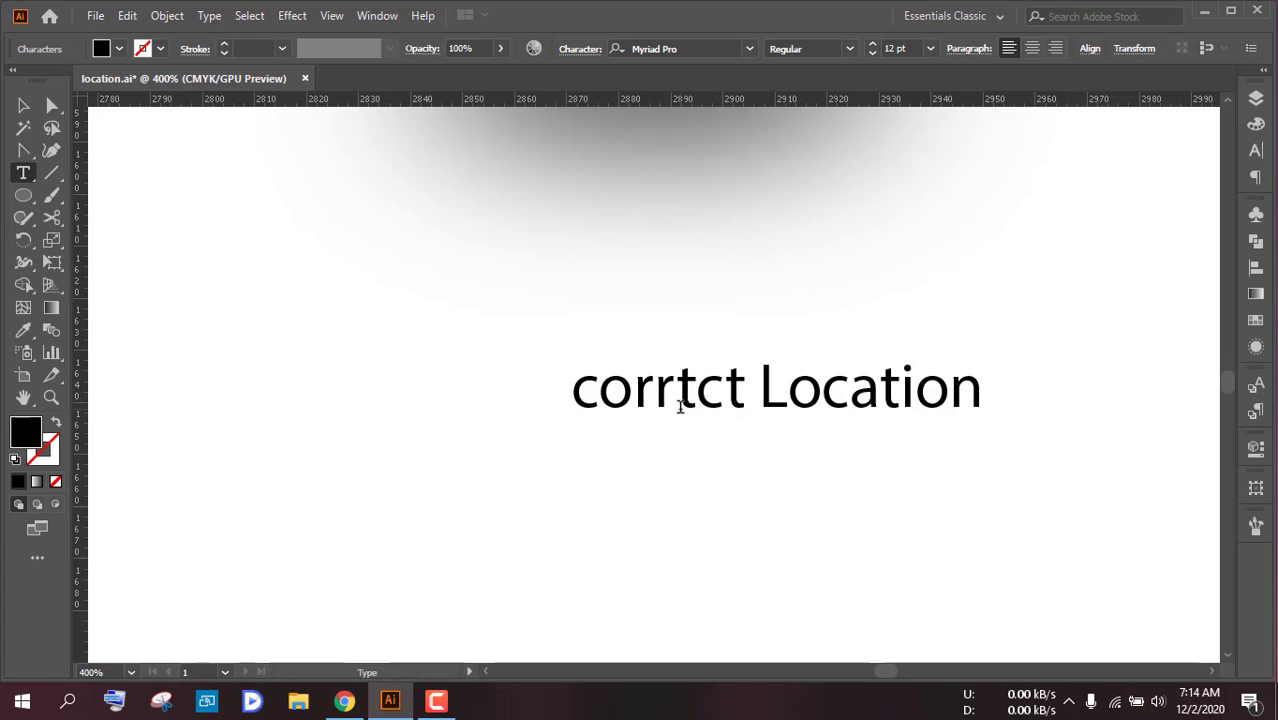
text(e)
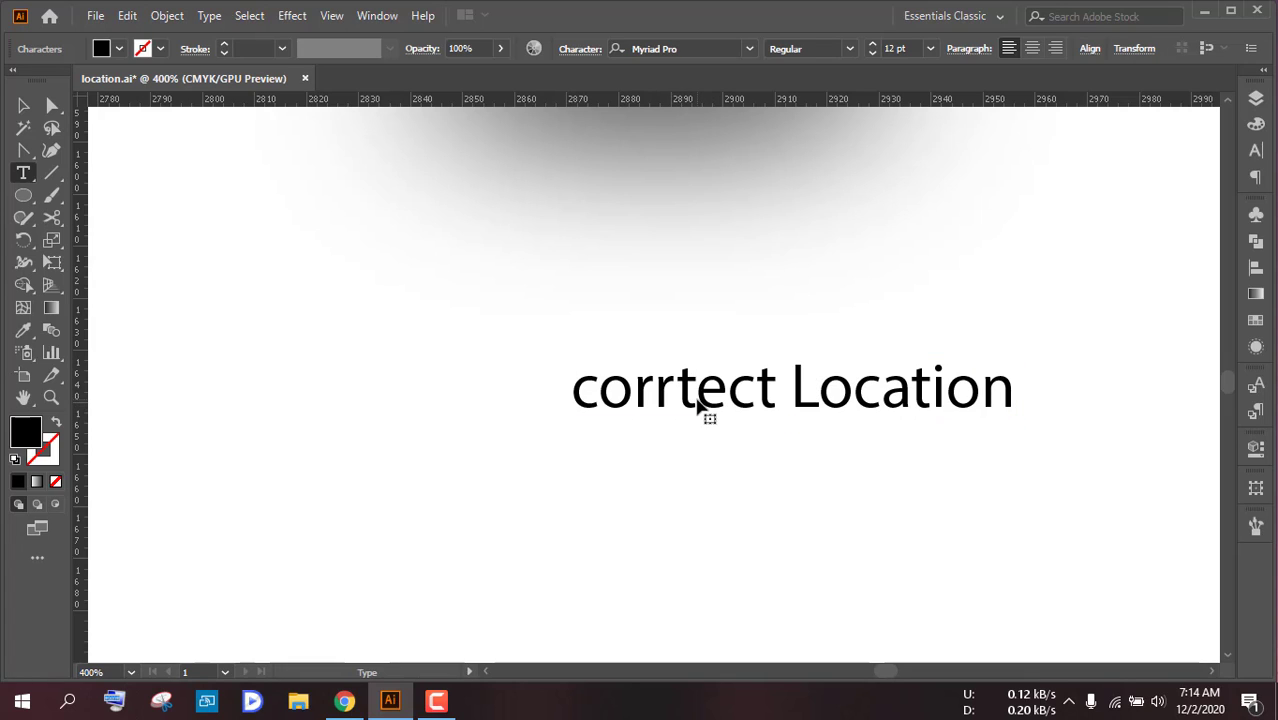
double_click(697, 390)
click(697, 390)
key(BackSpace)
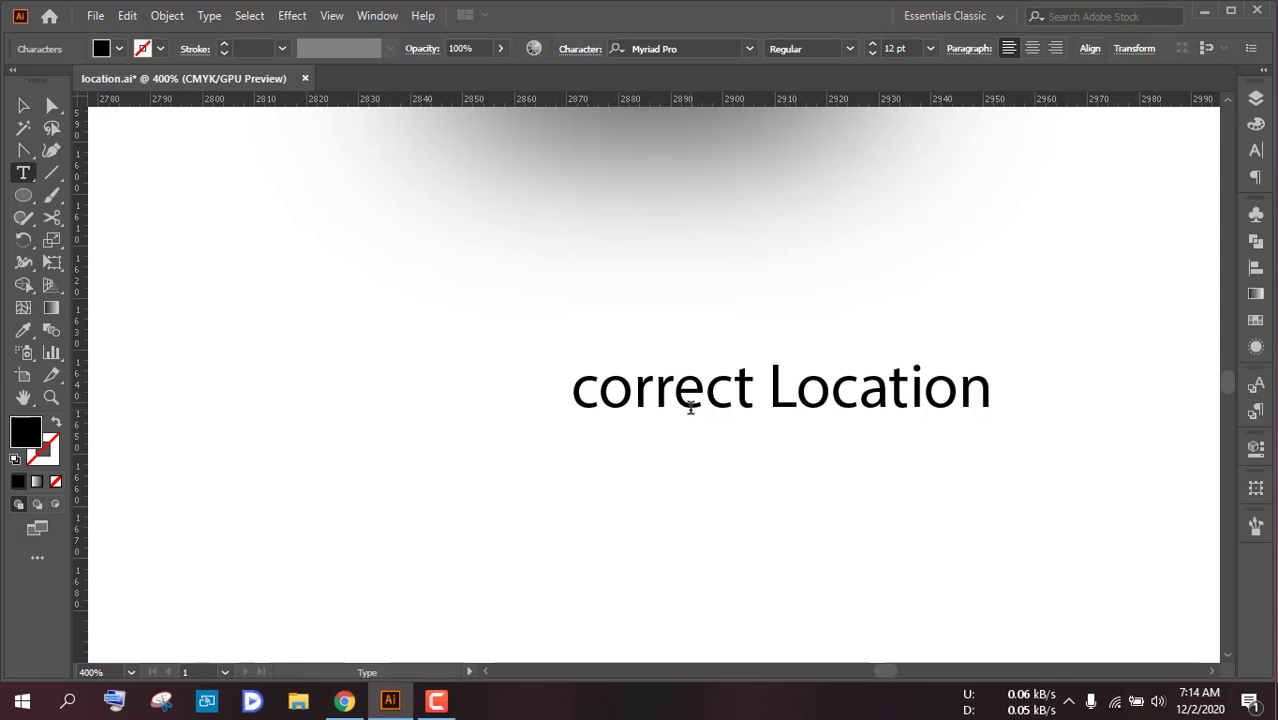
Step: Scale the "correct Location" text up proportionally about its centre to about 114 pt, and deselect it
scroll(690, 407, down, 2)
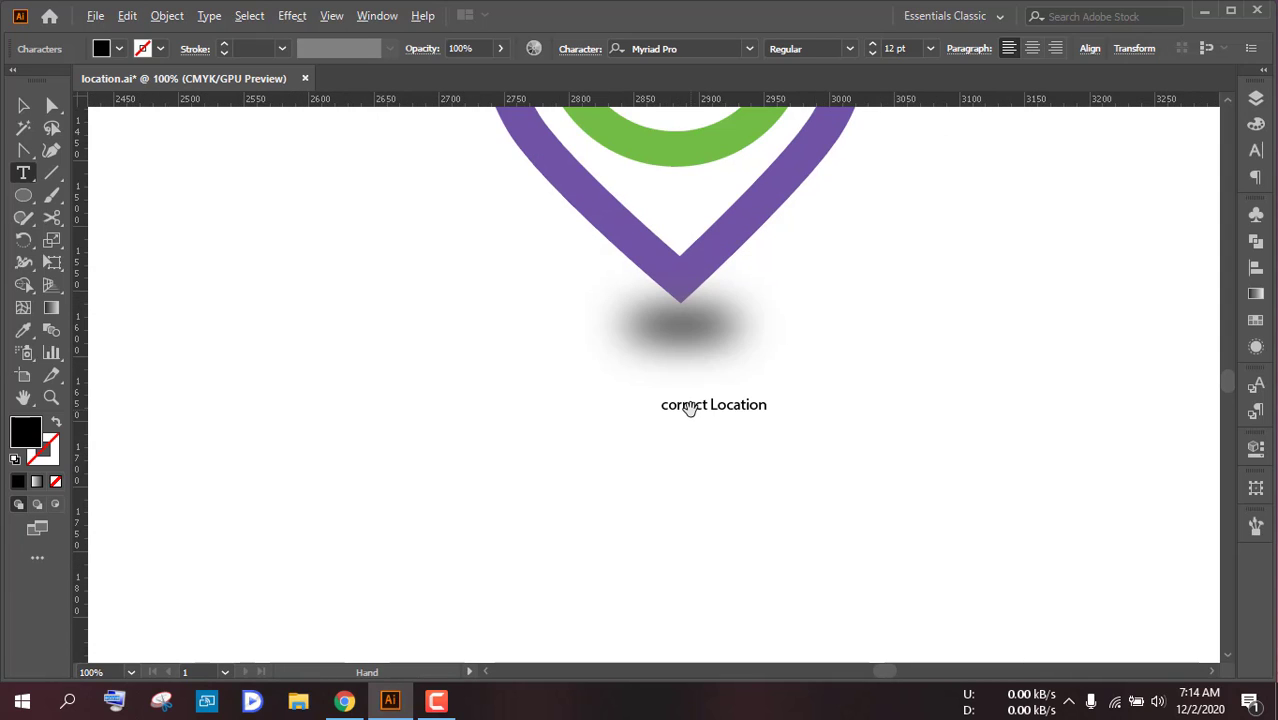
scroll(690, 407, down, 2)
click(23, 108)
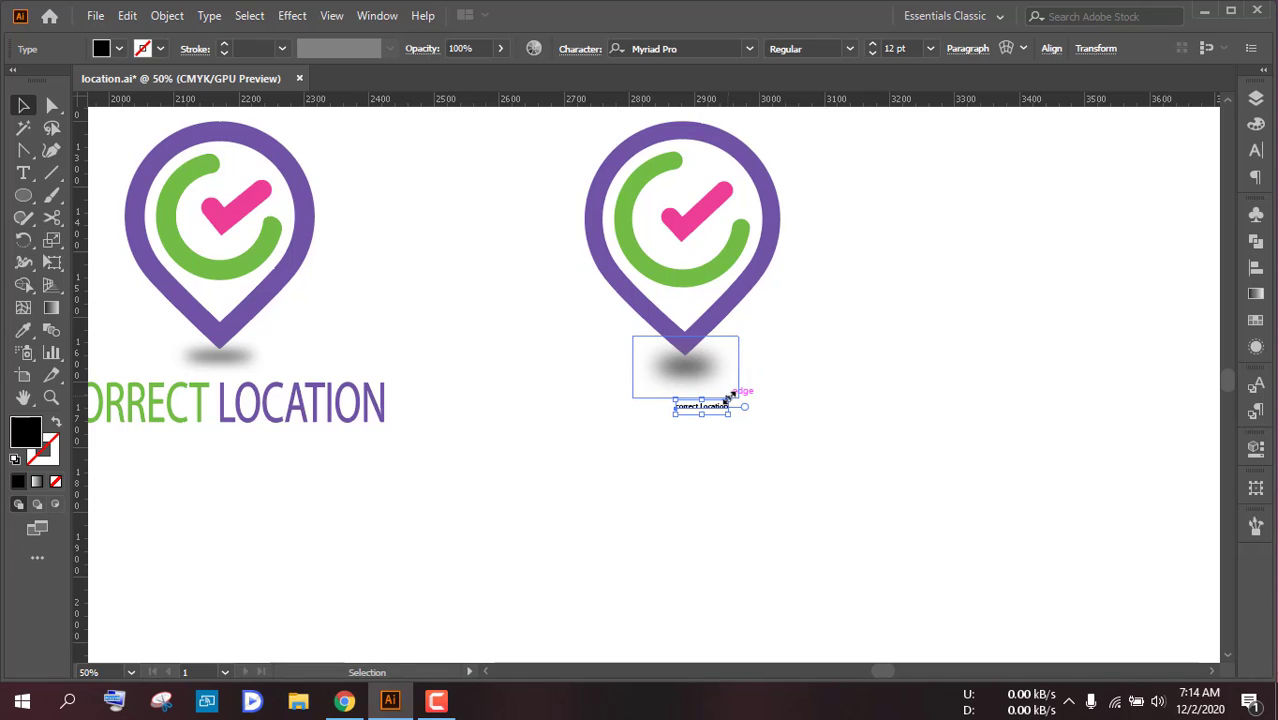
drag(728, 398, 1013, 344)
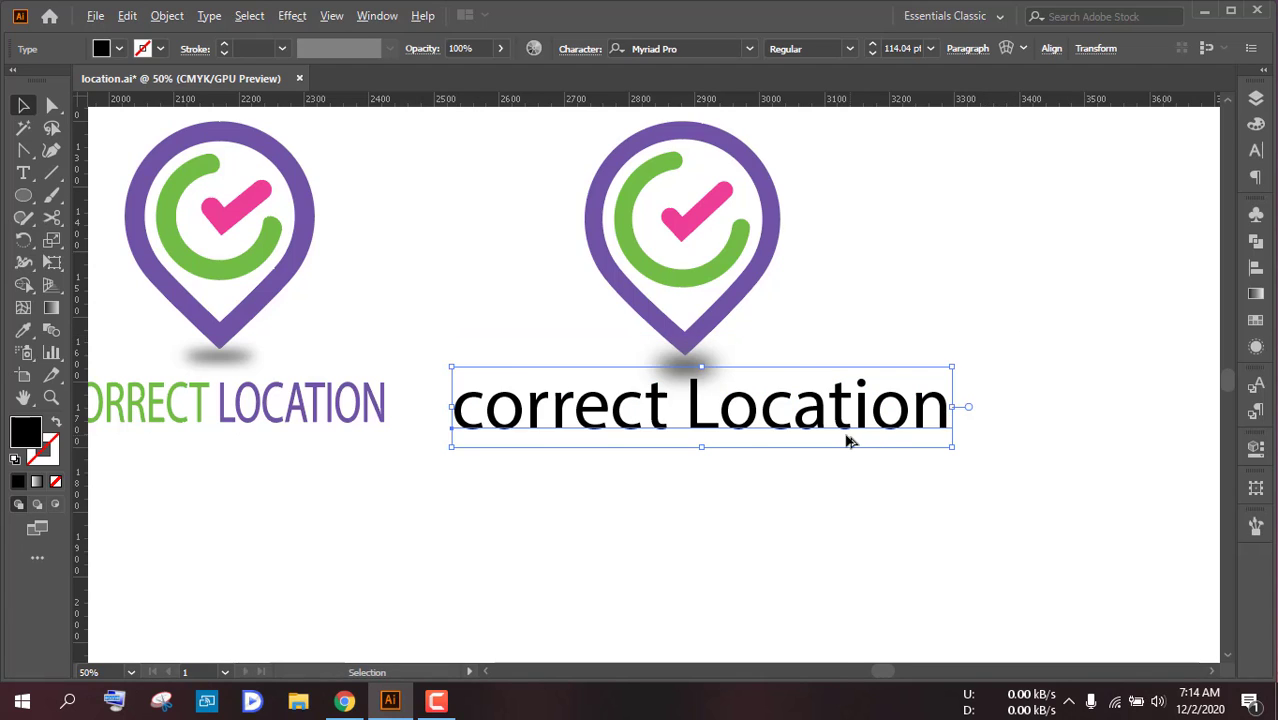
scroll(848, 441, down, 2)
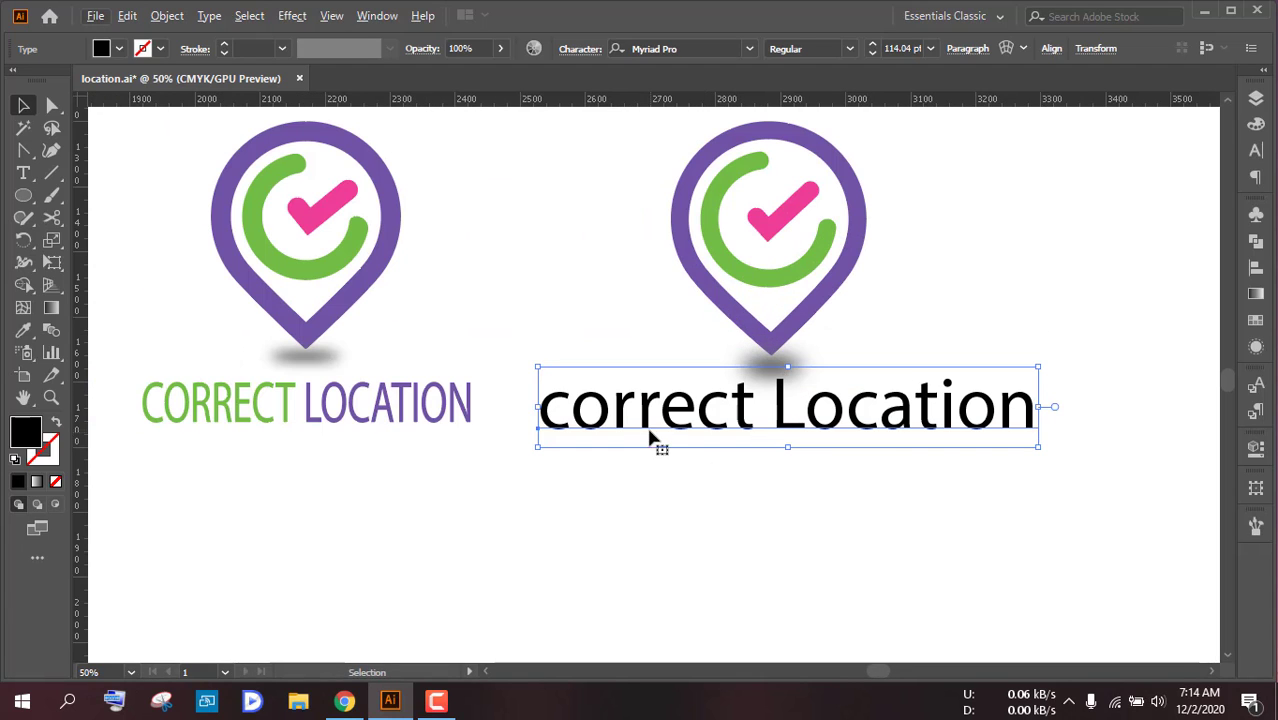
click(880, 513)
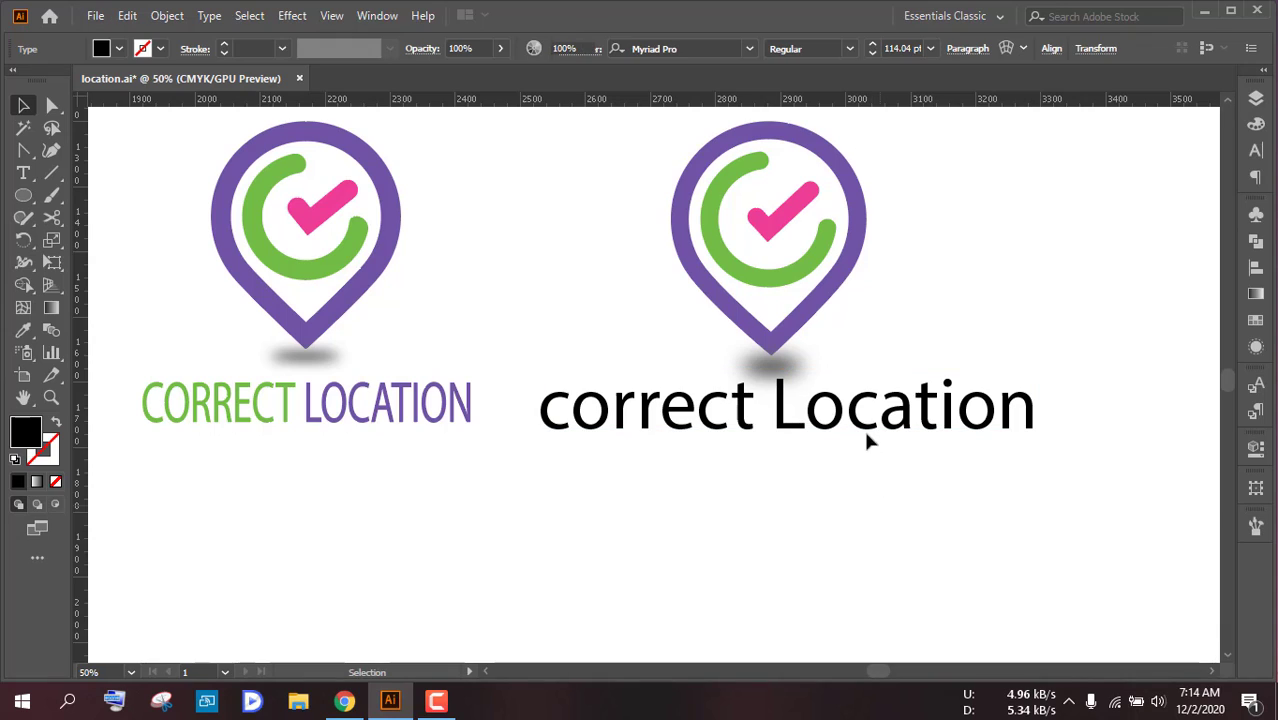
Step: Set the "correct Location" text under the new pin to All Caps
click(858, 428)
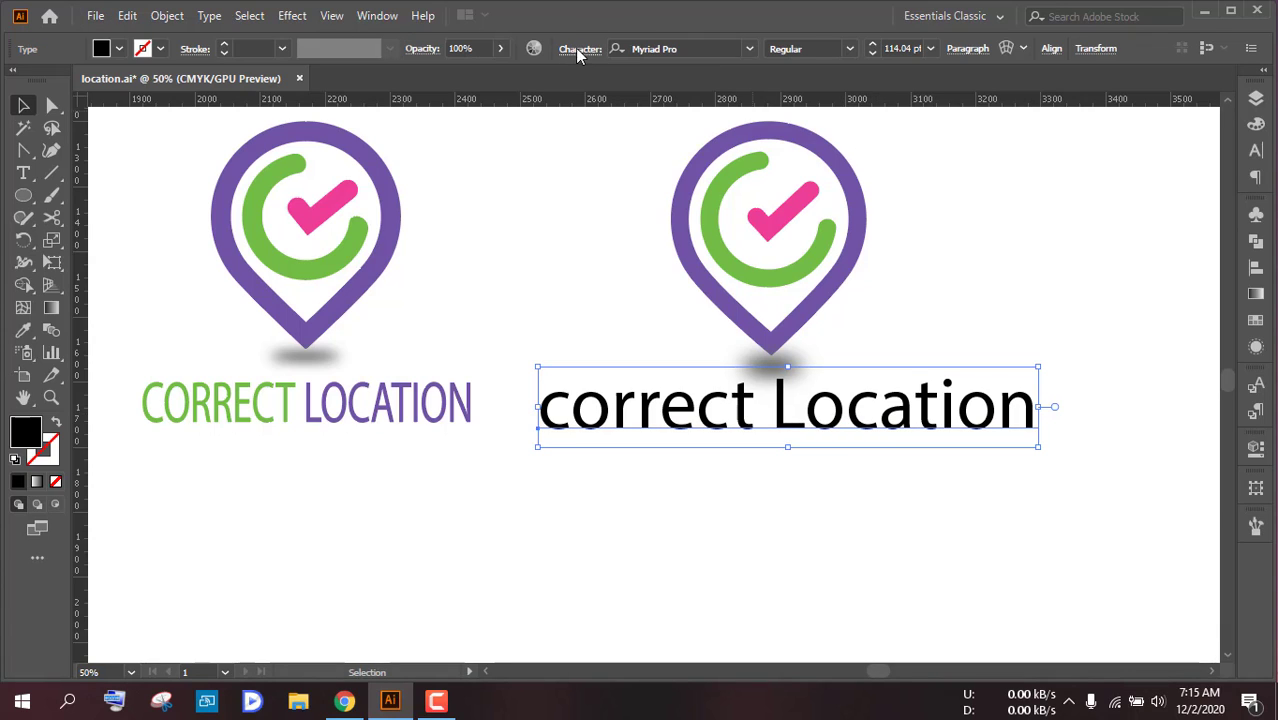
click(579, 49)
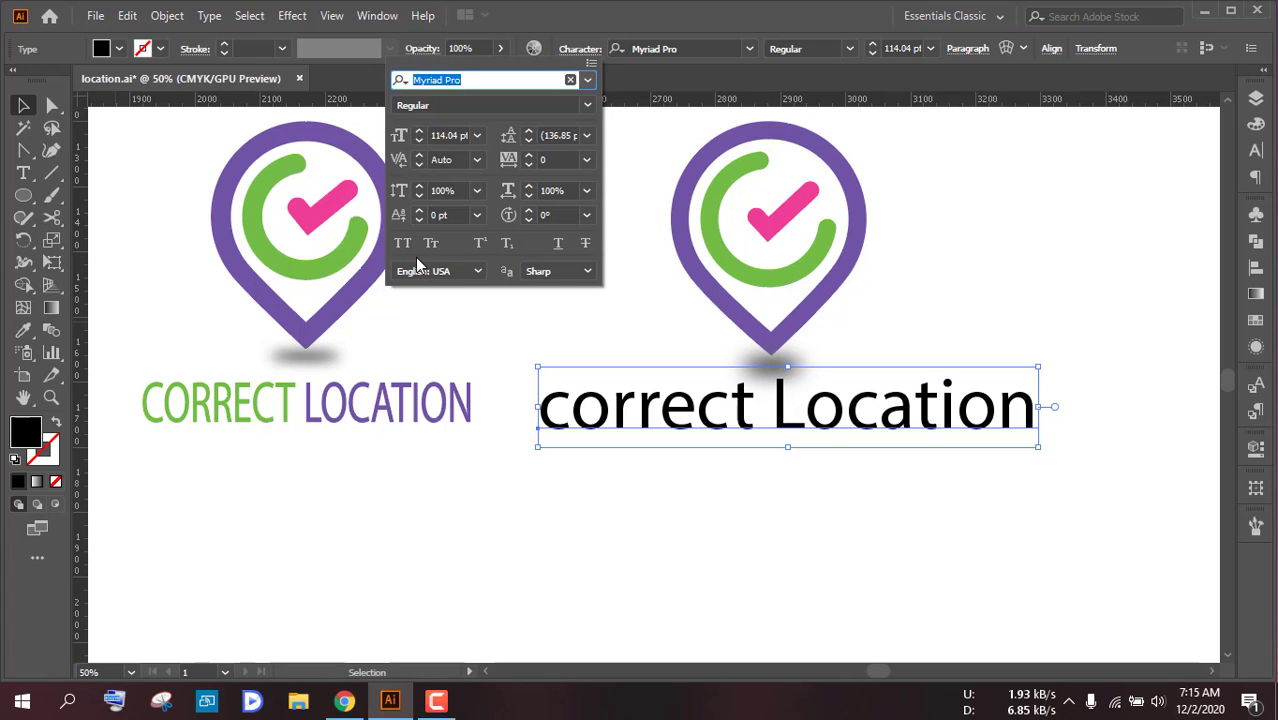
click(402, 243)
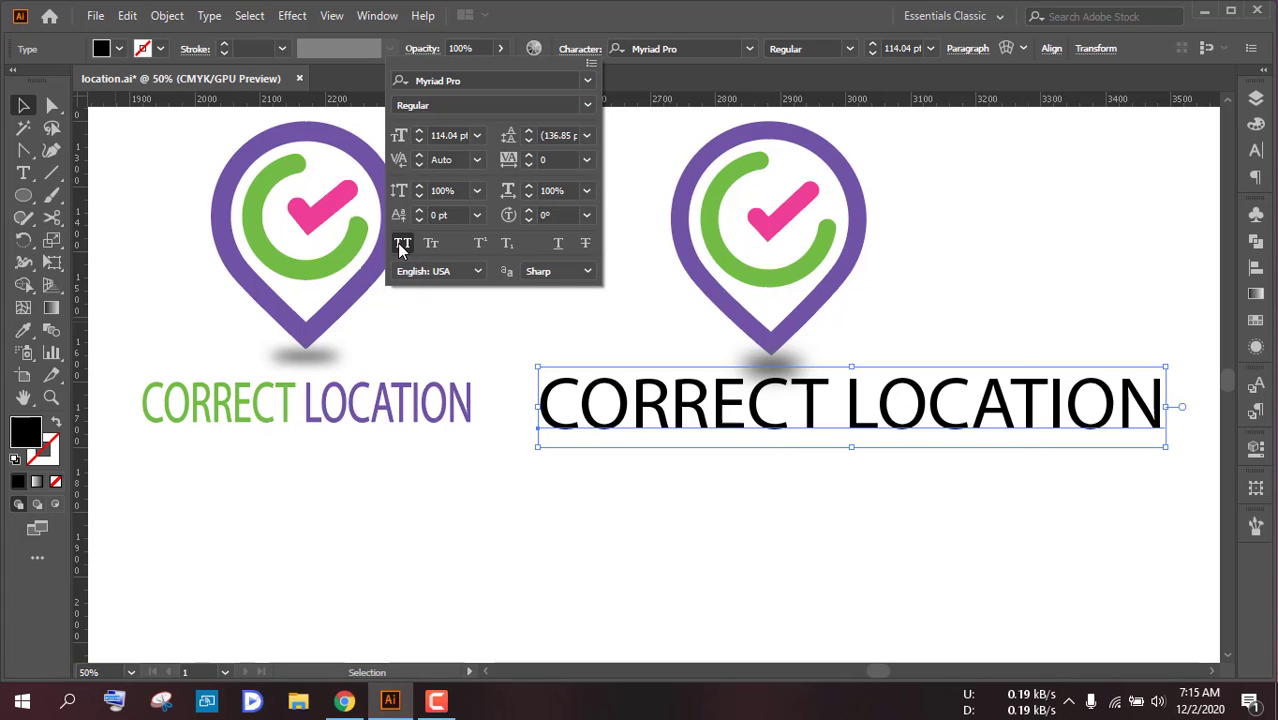
click(766, 489)
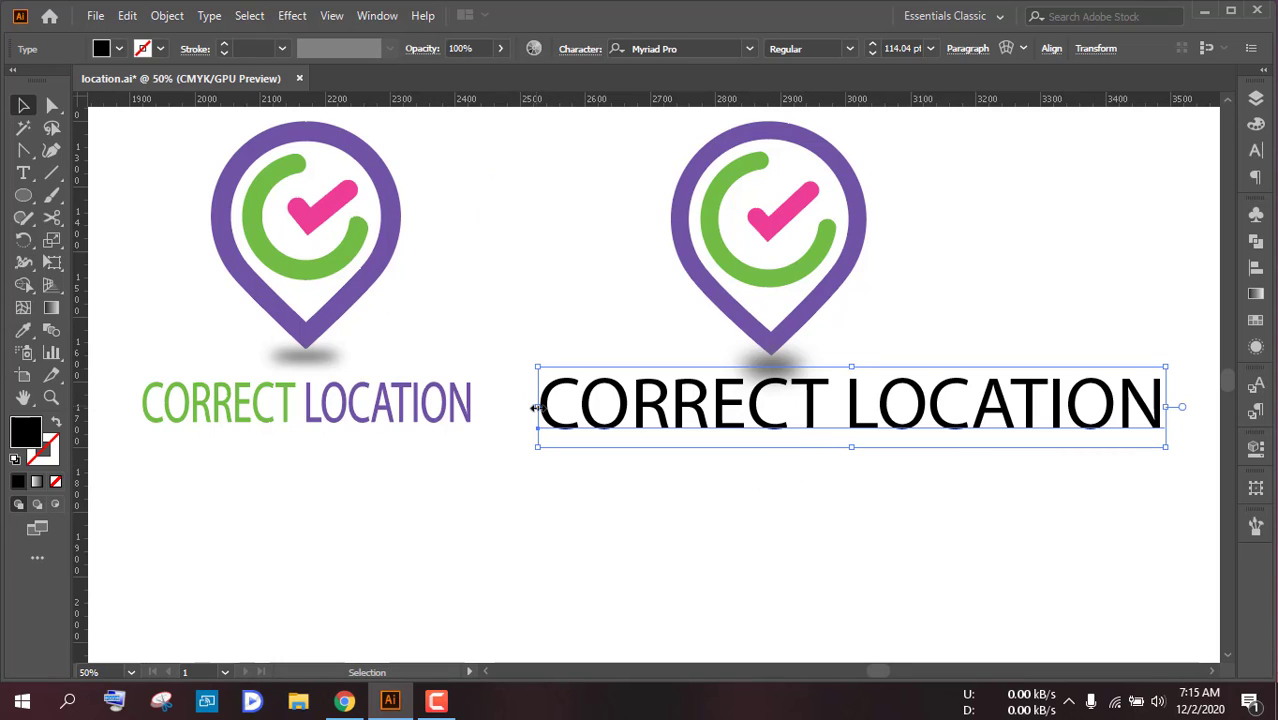
Step: Narrow the "CORRECT LOCATION" text horizontally about its centre, keeping its height, and deselect it
drag(535, 407, 578, 407)
click(846, 510)
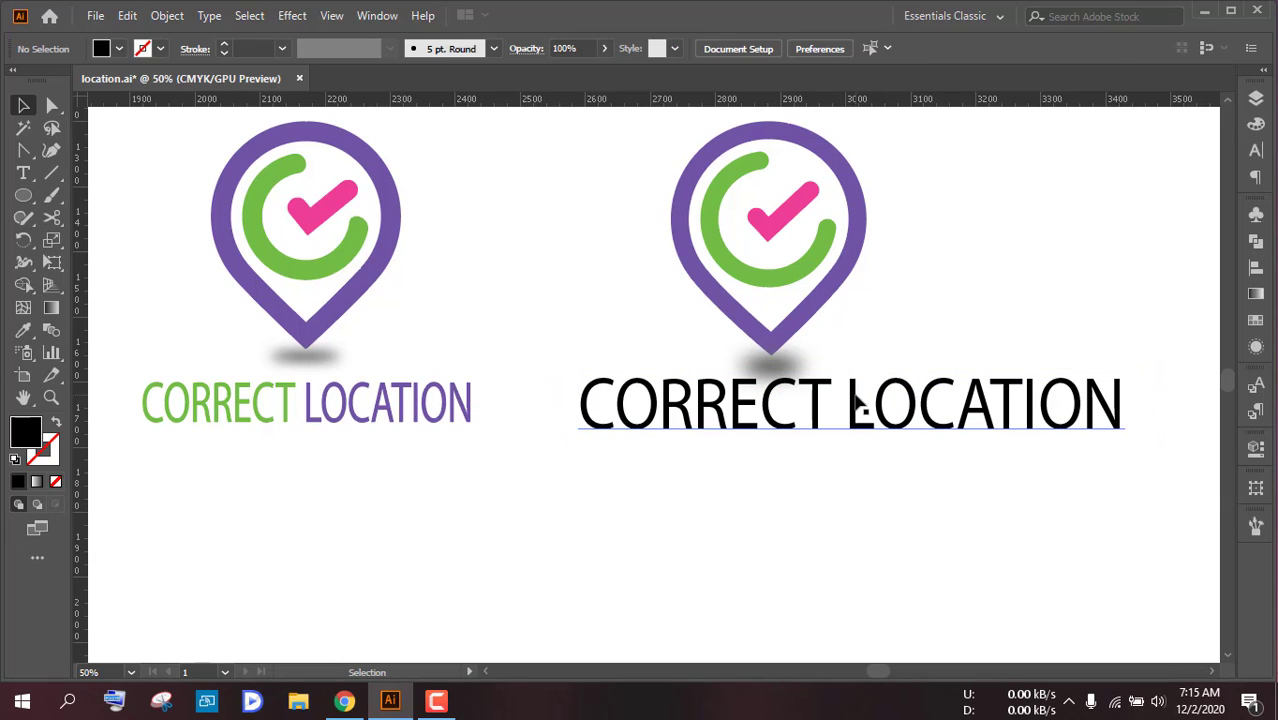
click(856, 395)
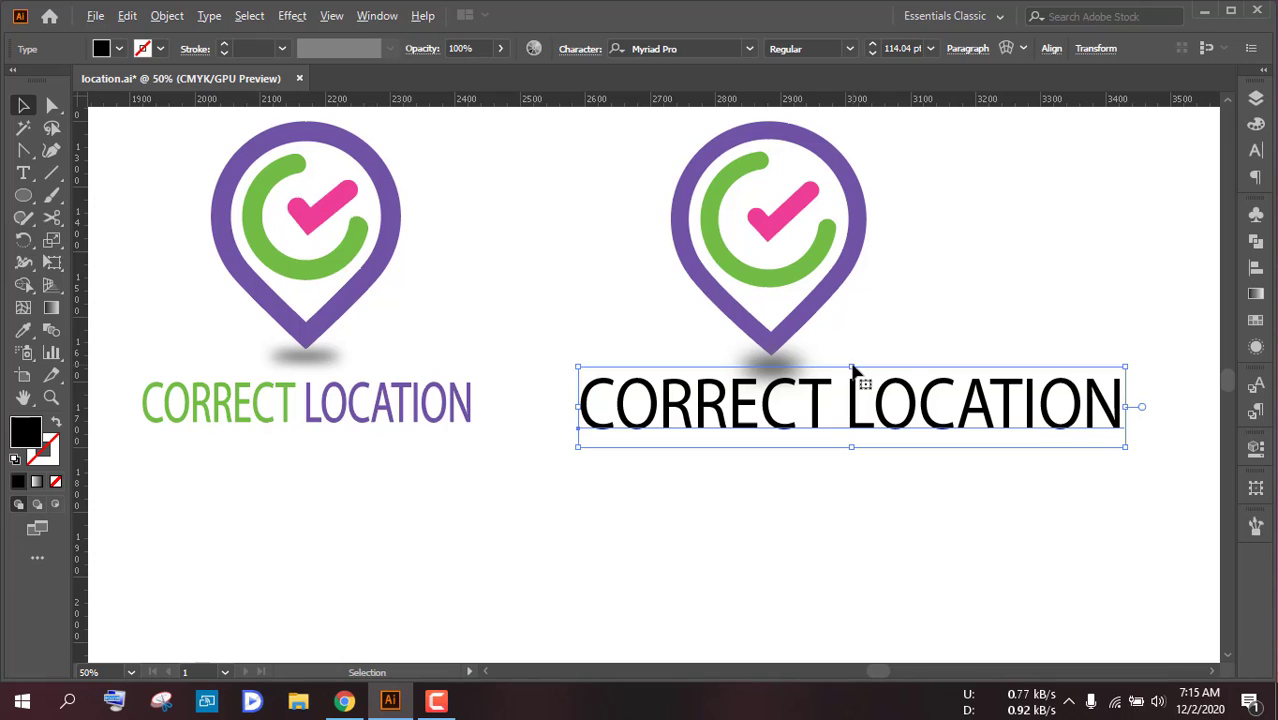
mouse_move(851, 368)
mouse_down()
mouse_move(857, 378)
mouse_move(852, 366)
mouse_up()
click(876, 464)
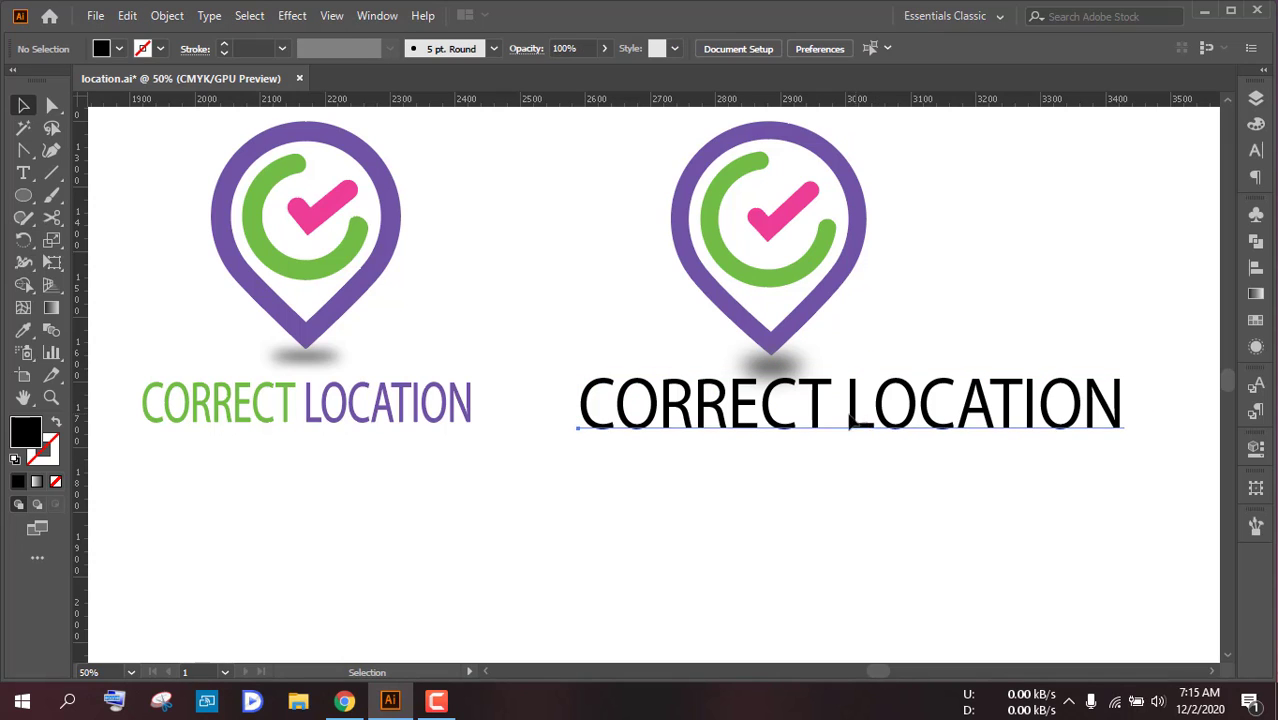
Step: Centre the "CORRECT LOCATION" text under the new pin and scale it down proportionally to about 86 pt
drag(860, 416, 789, 416)
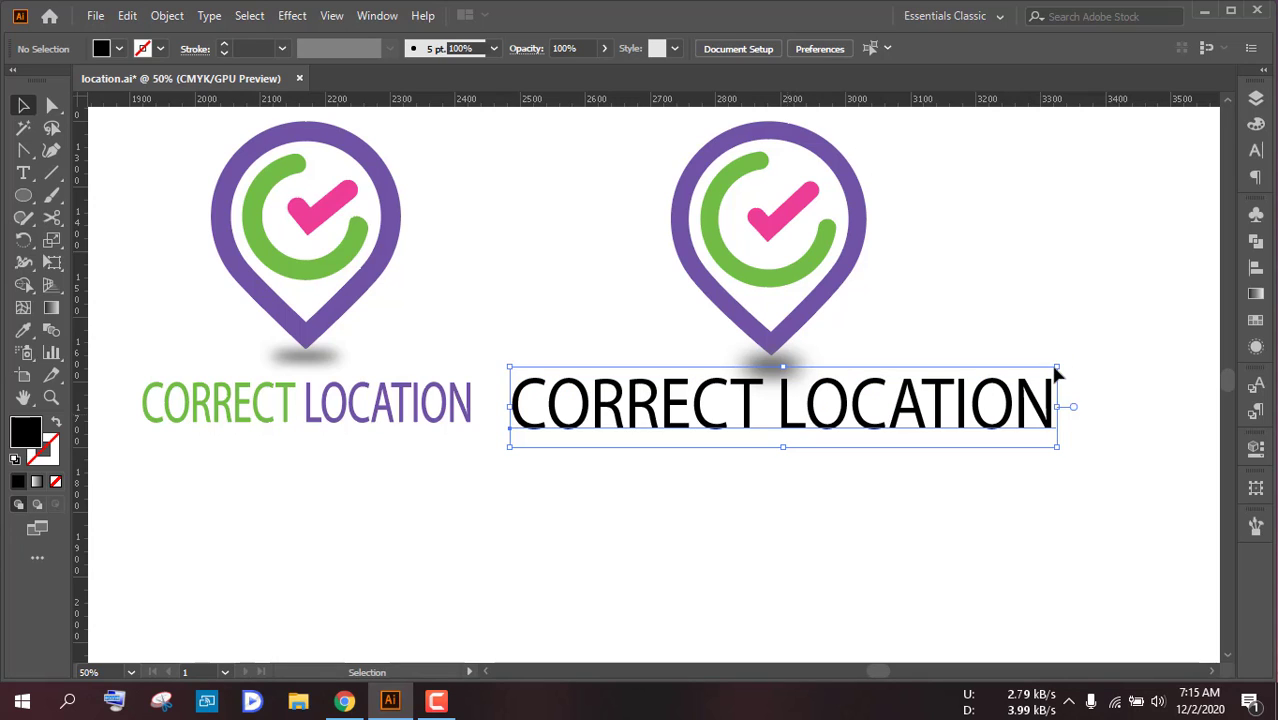
drag(1058, 372, 990, 380)
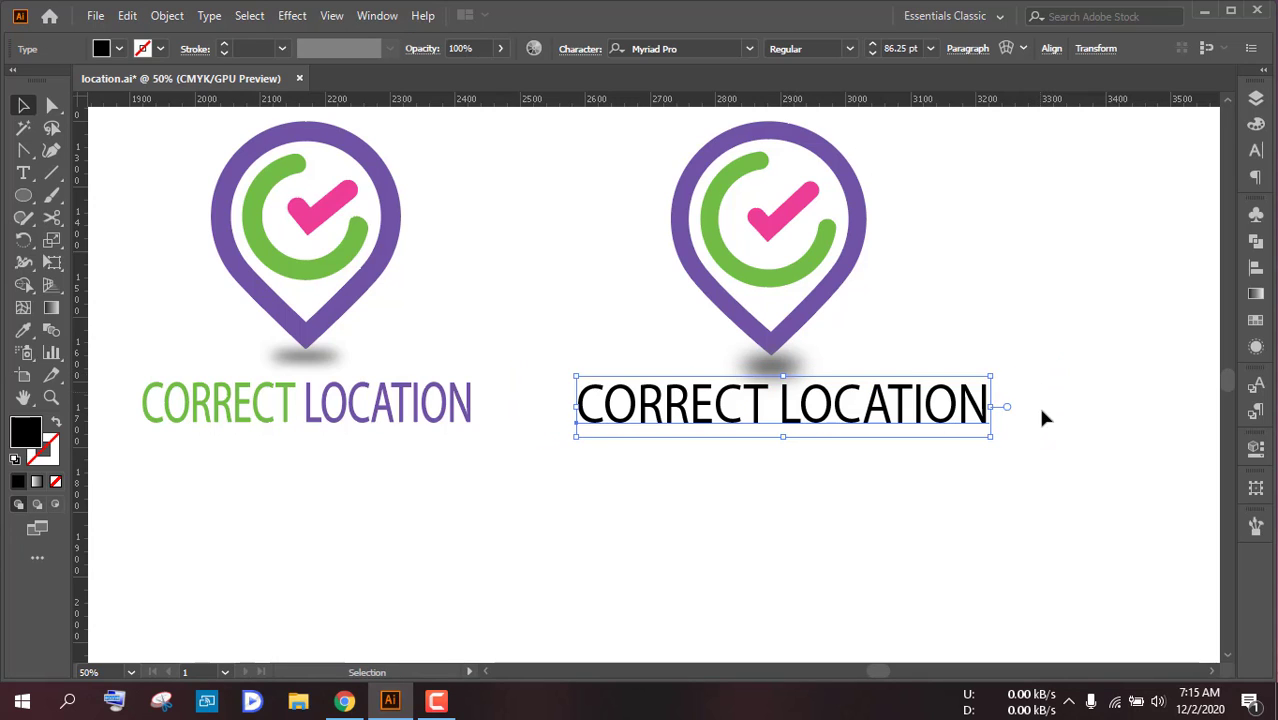
click(787, 437)
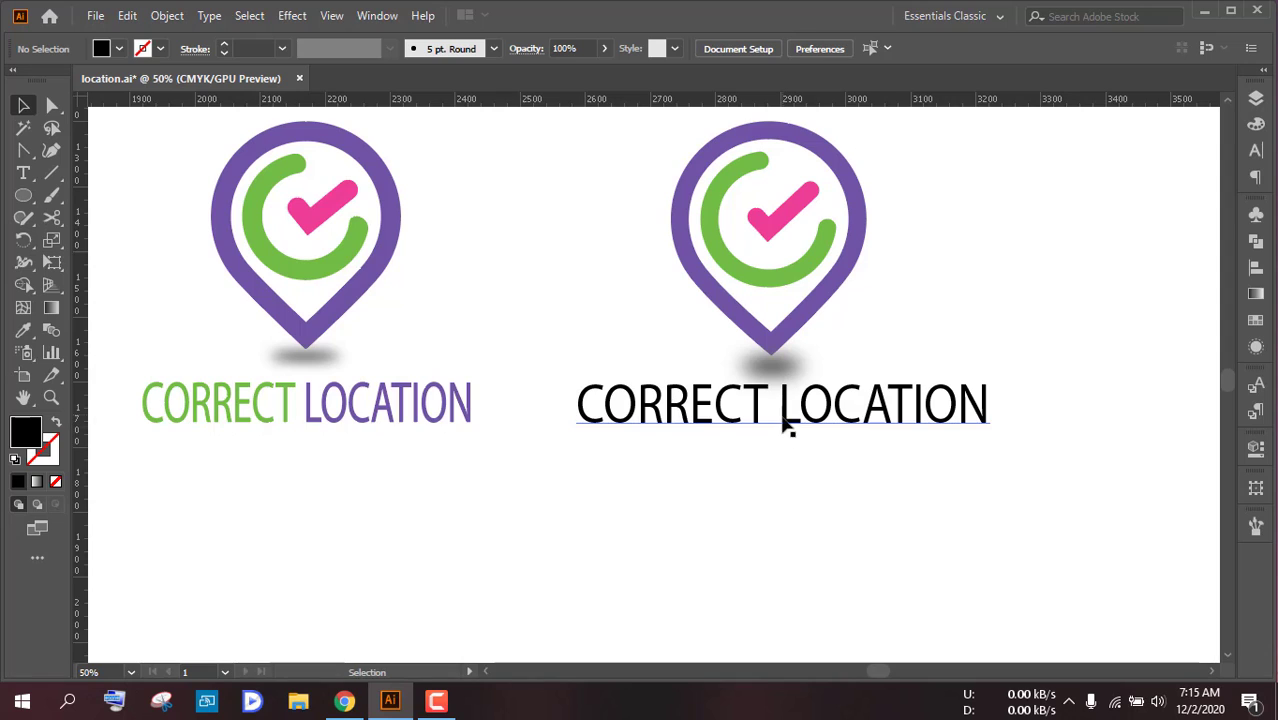
Step: Expand the new "CORRECT LOCATION" text into outline shapes and clear the selection
mouse_move(786, 417)
mouse_down()
mouse_move(774, 418)
mouse_move(787, 421)
mouse_up()
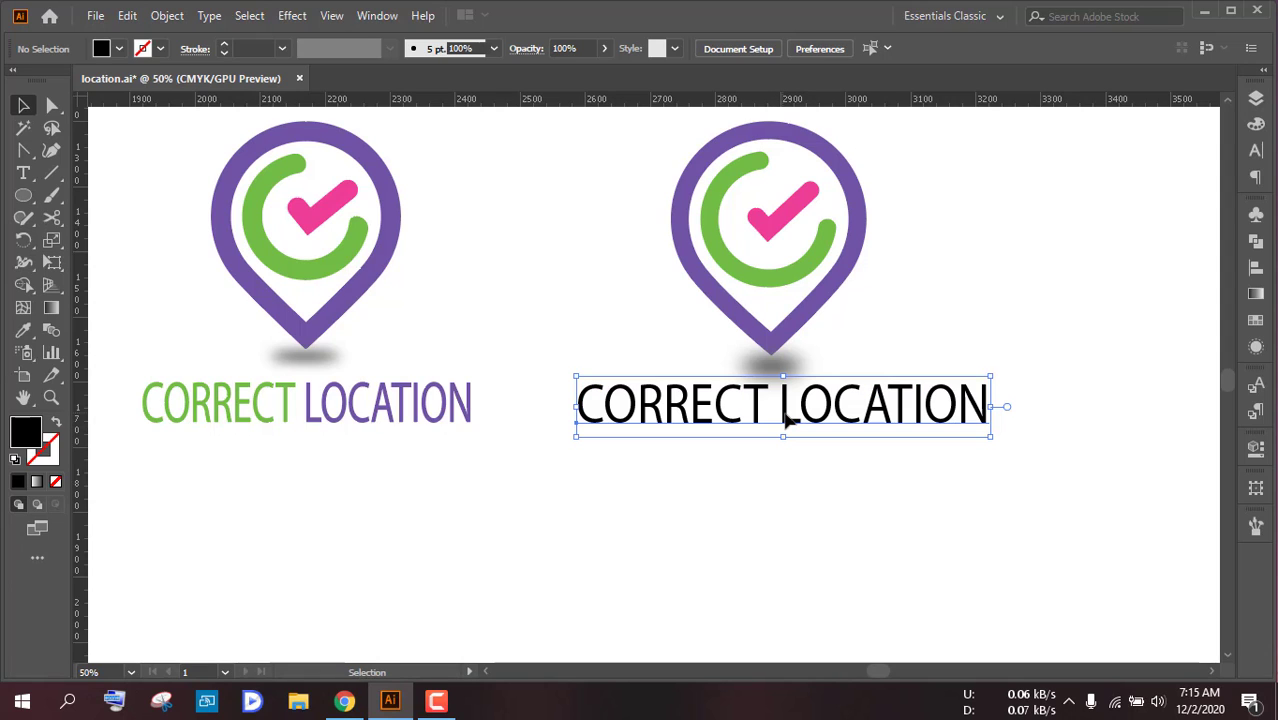
click(167, 15)
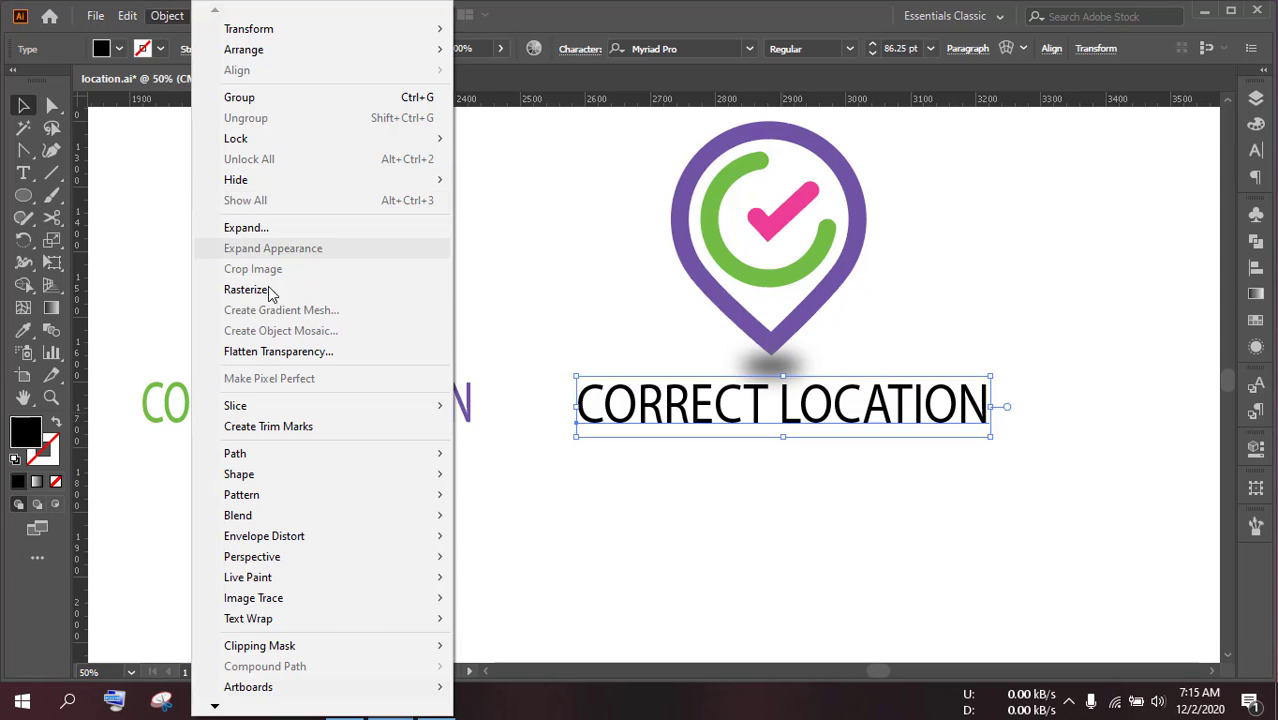
click(232, 228)
click(519, 405)
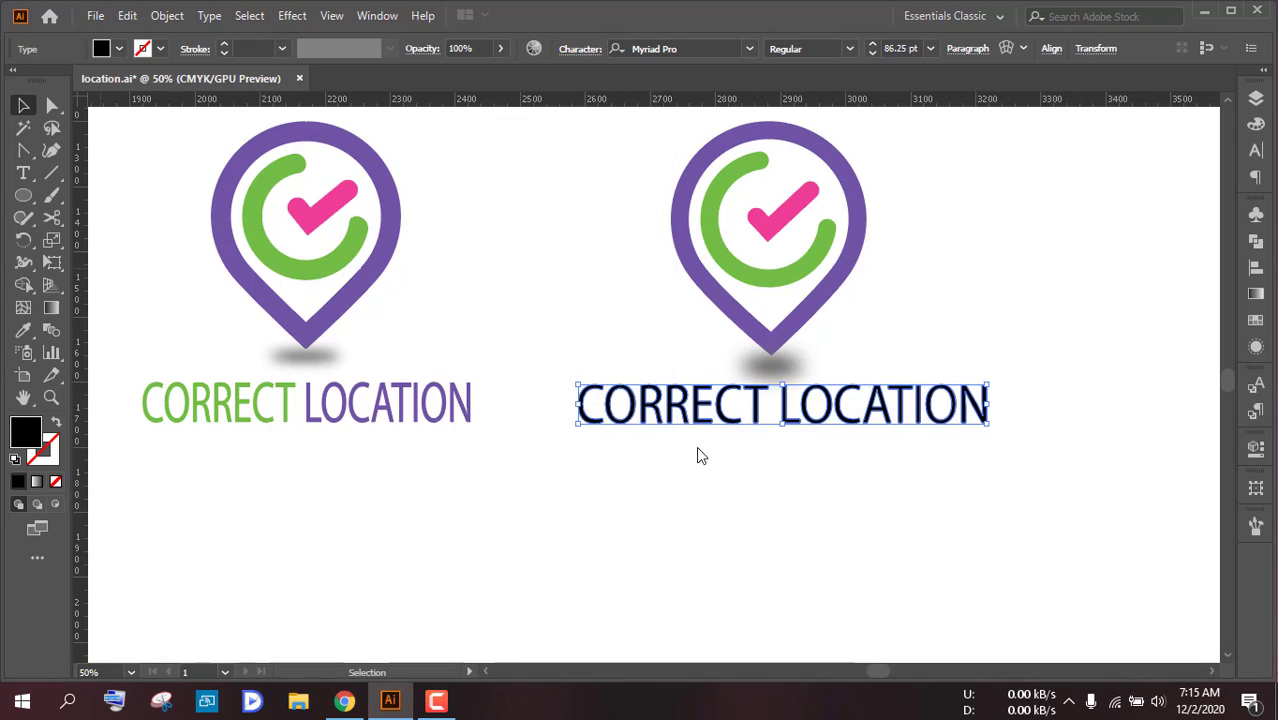
click(751, 445)
Step: Apply the Pathfinder Divide operation to the outlined name text and ungroup the resulting letters
click(757, 421)
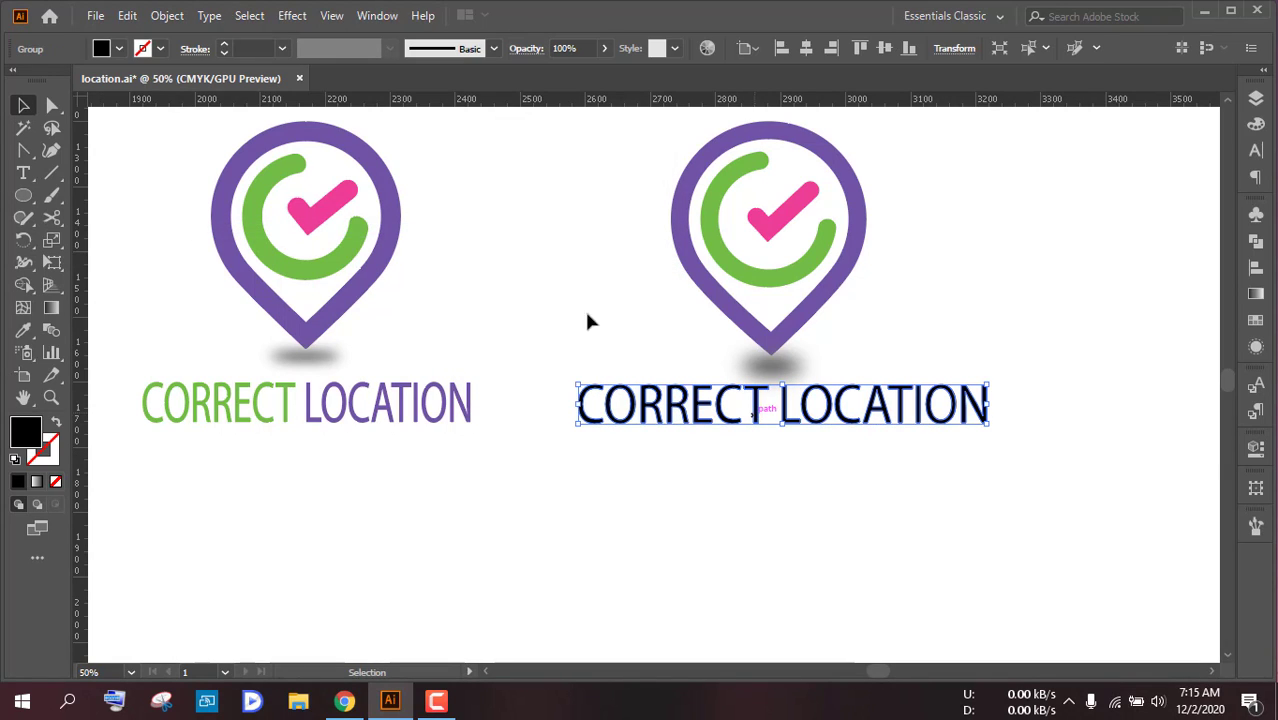
click(1256, 241)
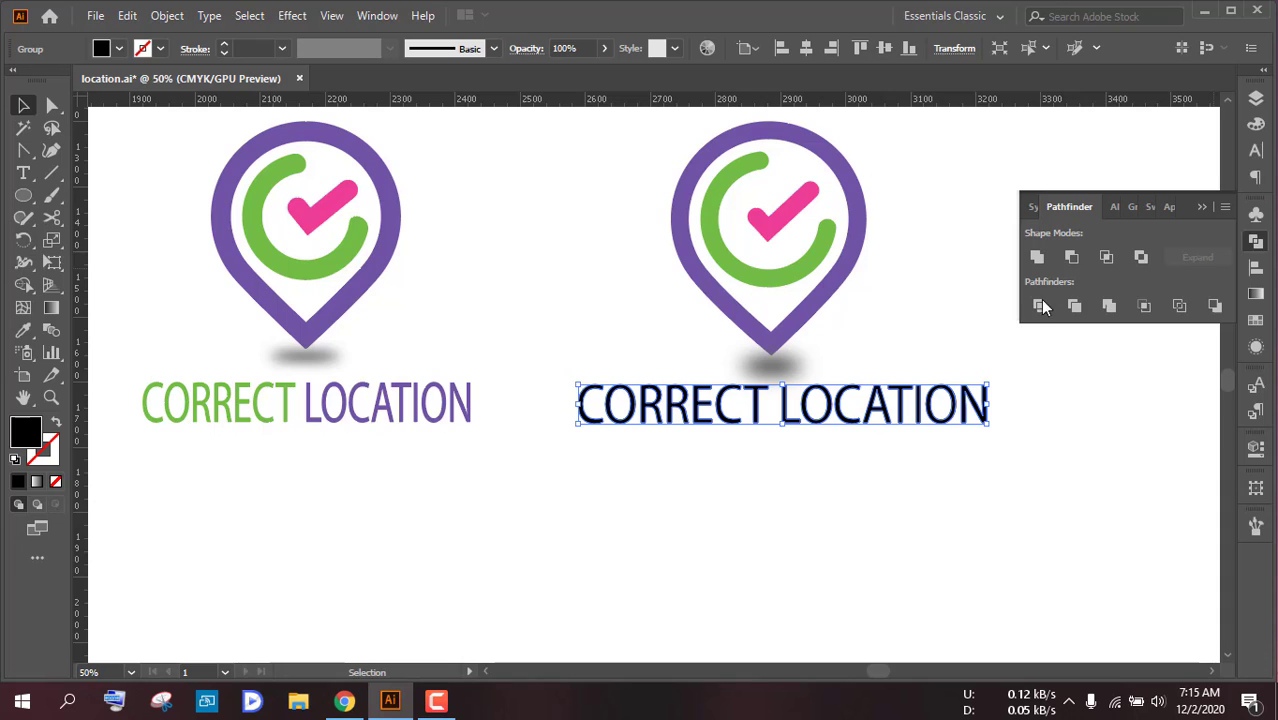
click(1038, 306)
right_click(787, 408)
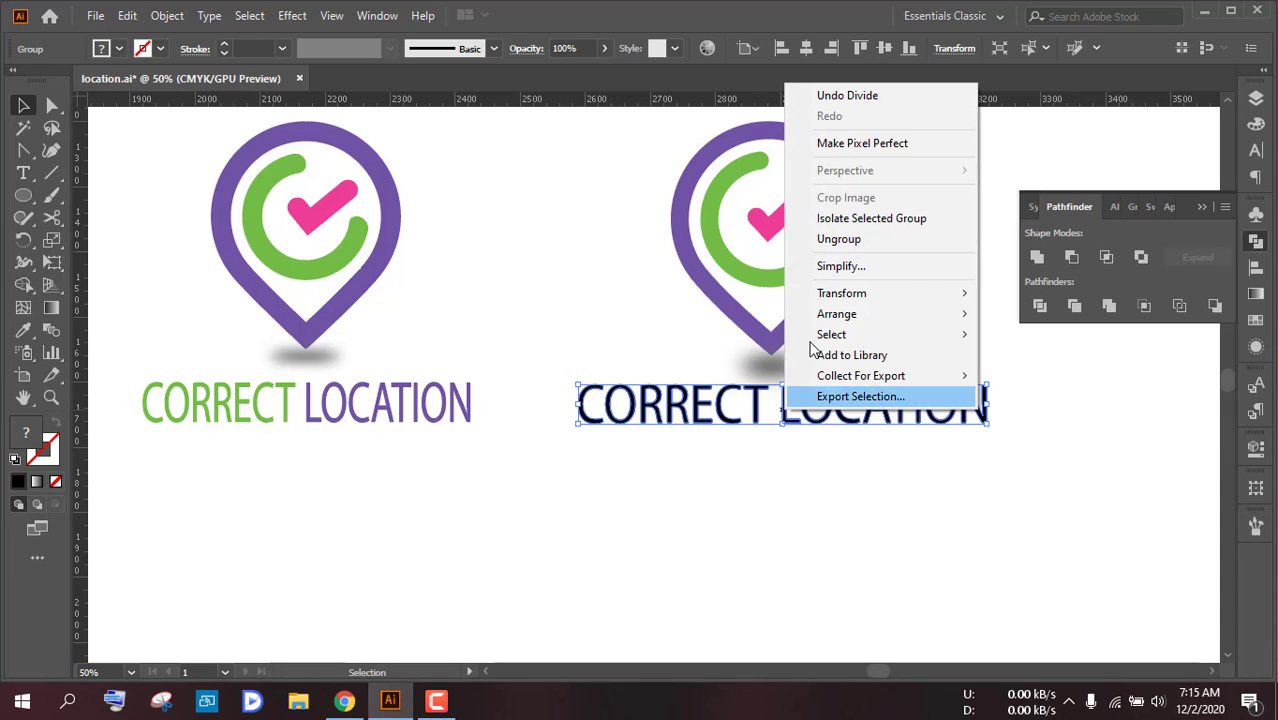
click(838, 239)
Step: Colour the letters of "CORRECT" with the green sampled from the reference colour swatch
drag(751, 432, 652, 389)
click(759, 428)
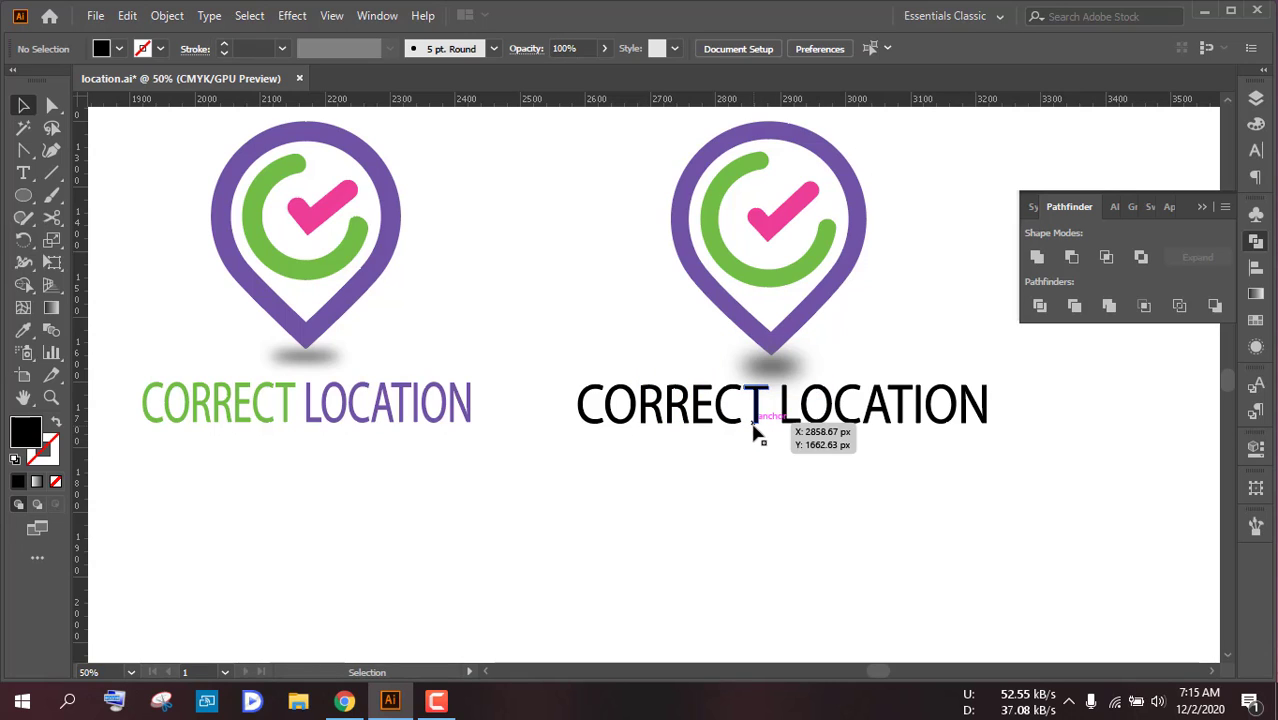
drag(759, 432, 585, 410)
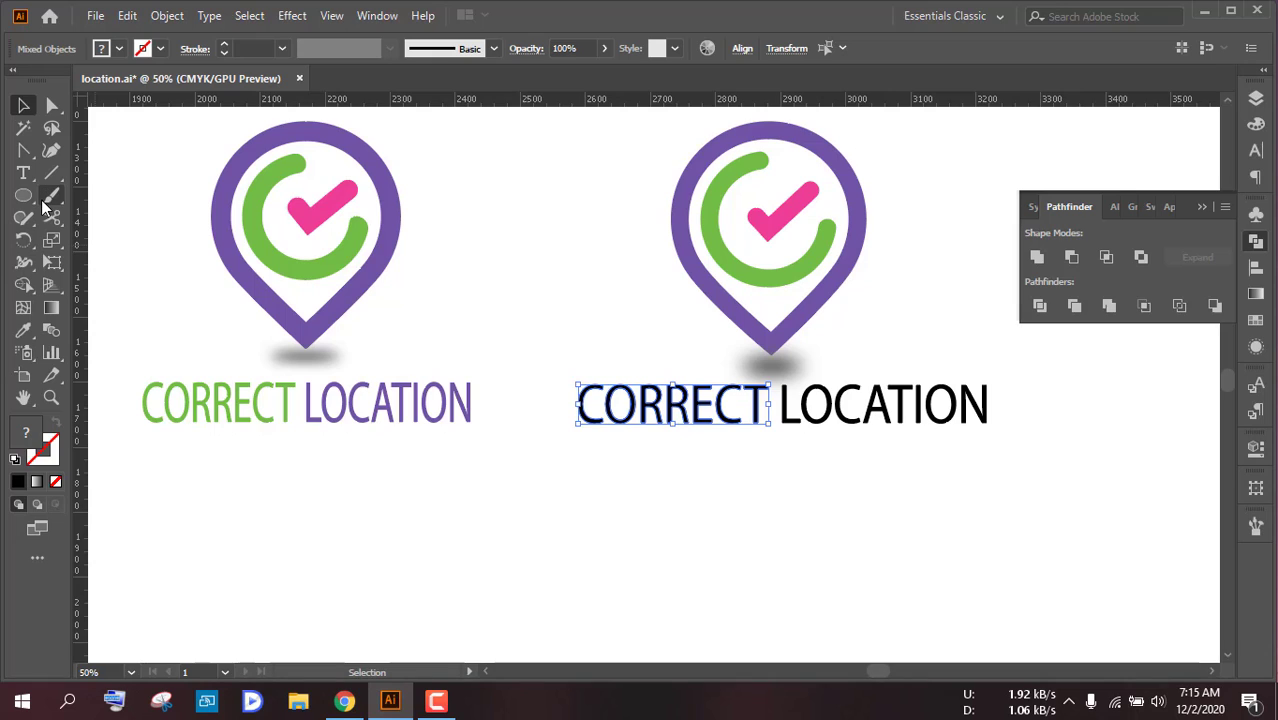
key(i)
scroll(668, 280, up, 2)
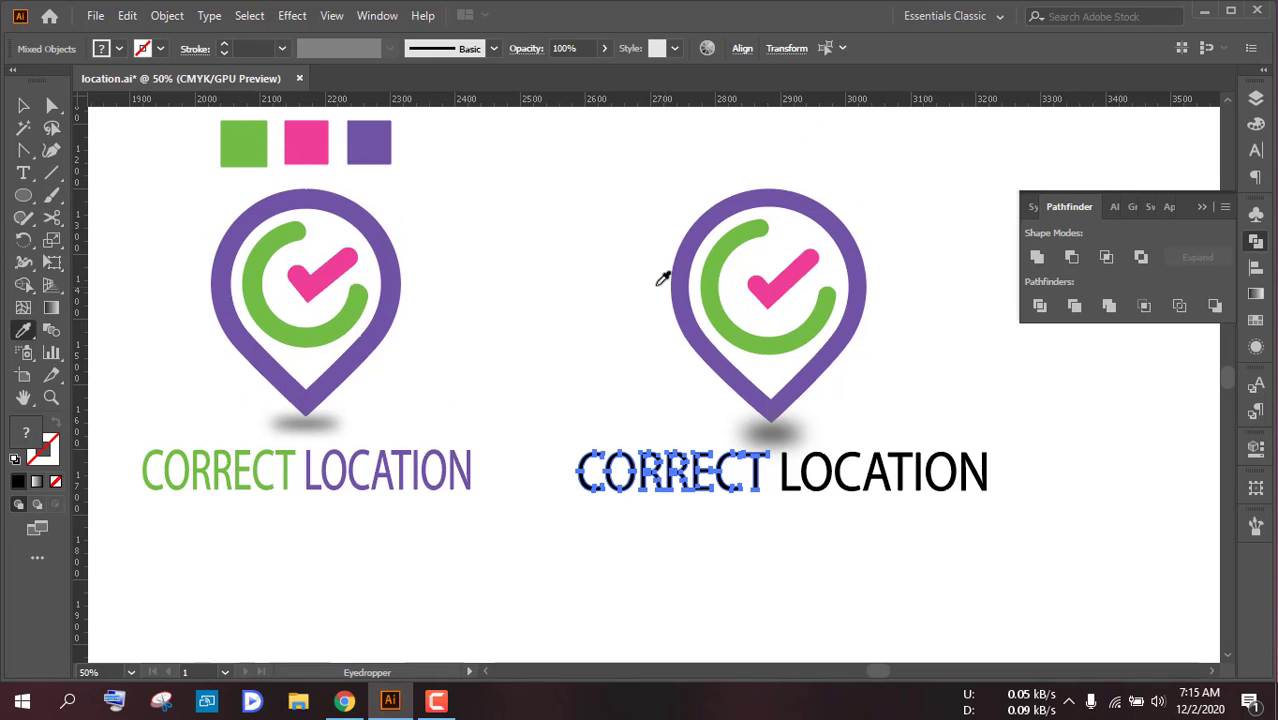
click(254, 143)
key(v)
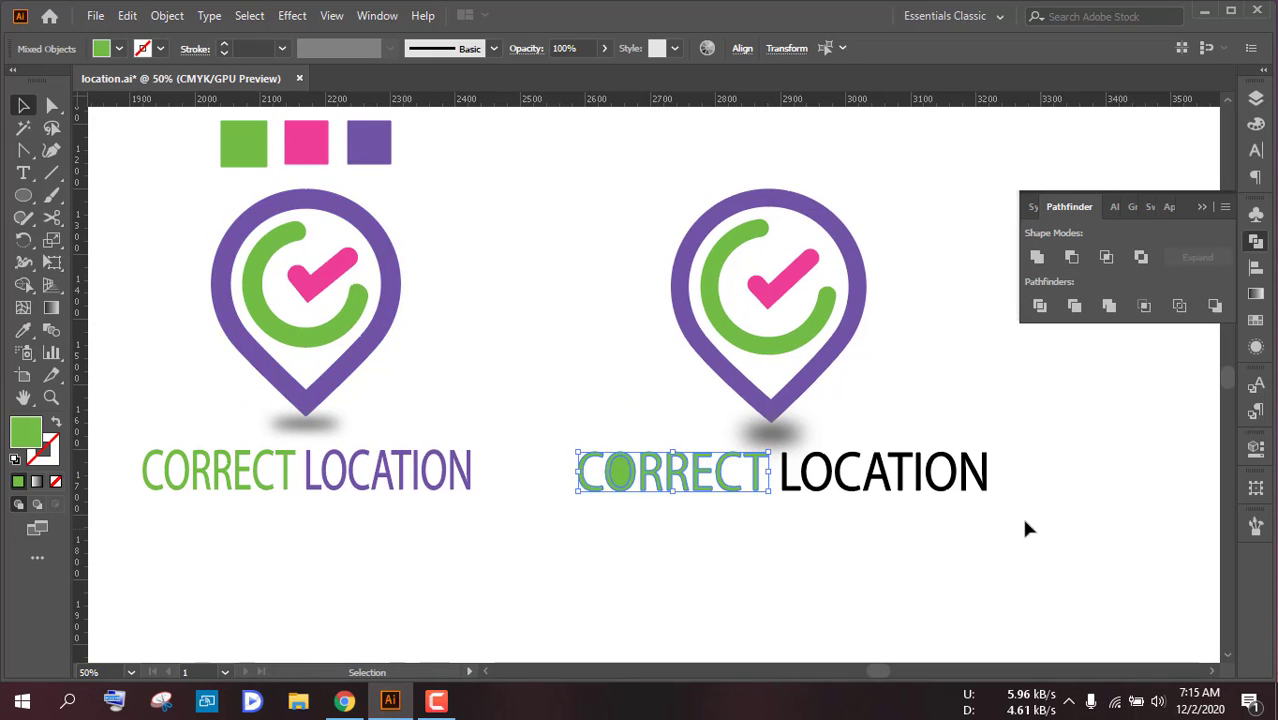
Step: Colour the letters of "LOCATION" with the purple sampled from the reference colour swatch, and deselect them
drag(1021, 514, 842, 452)
key(i)
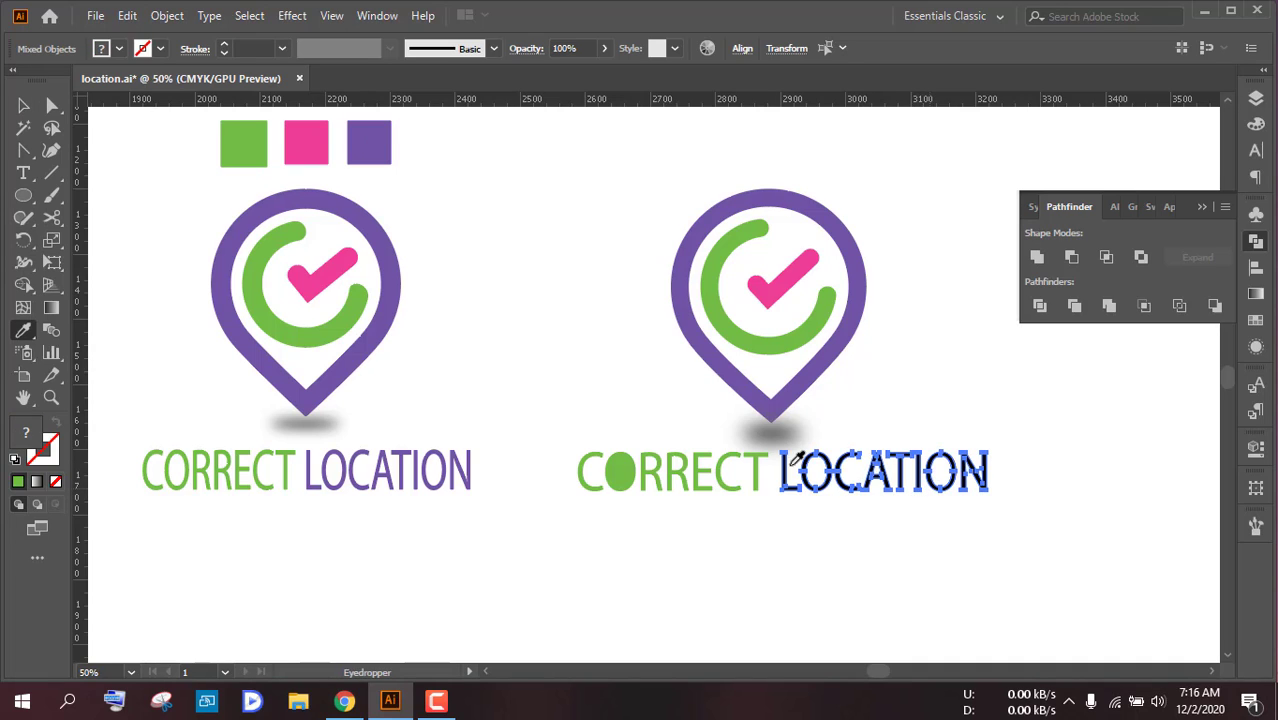
click(381, 152)
click(23, 106)
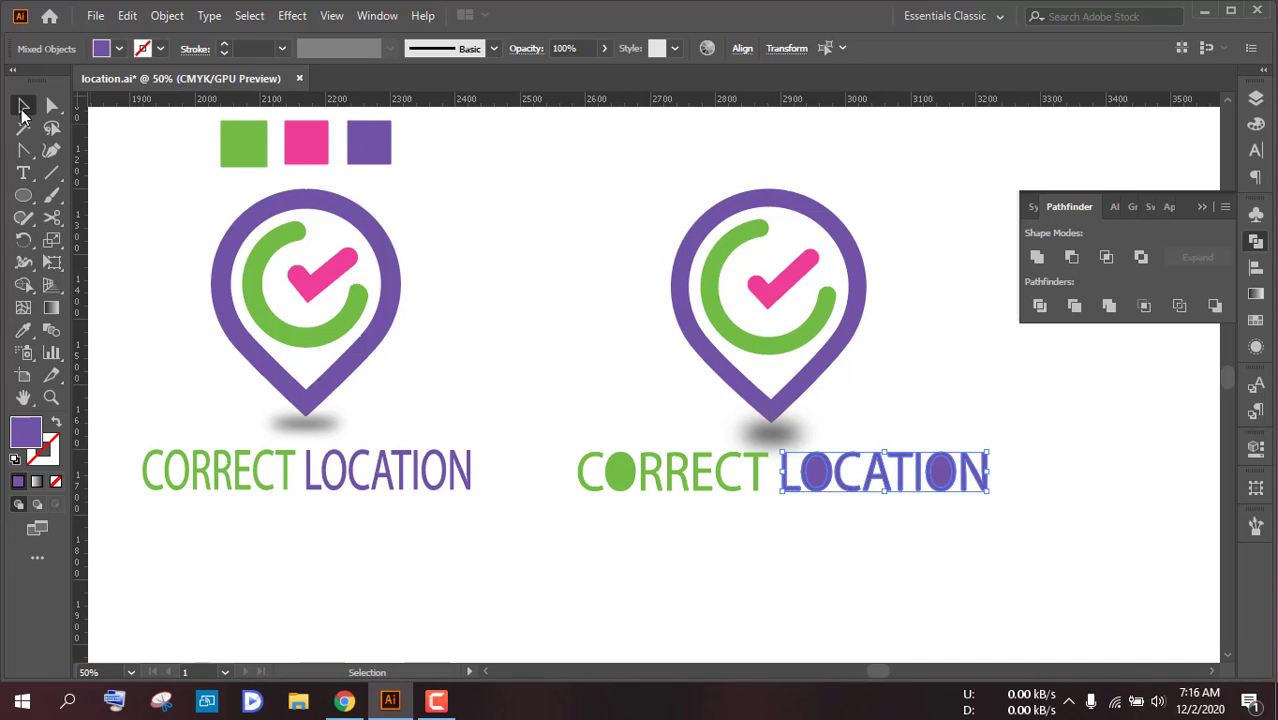
click(773, 571)
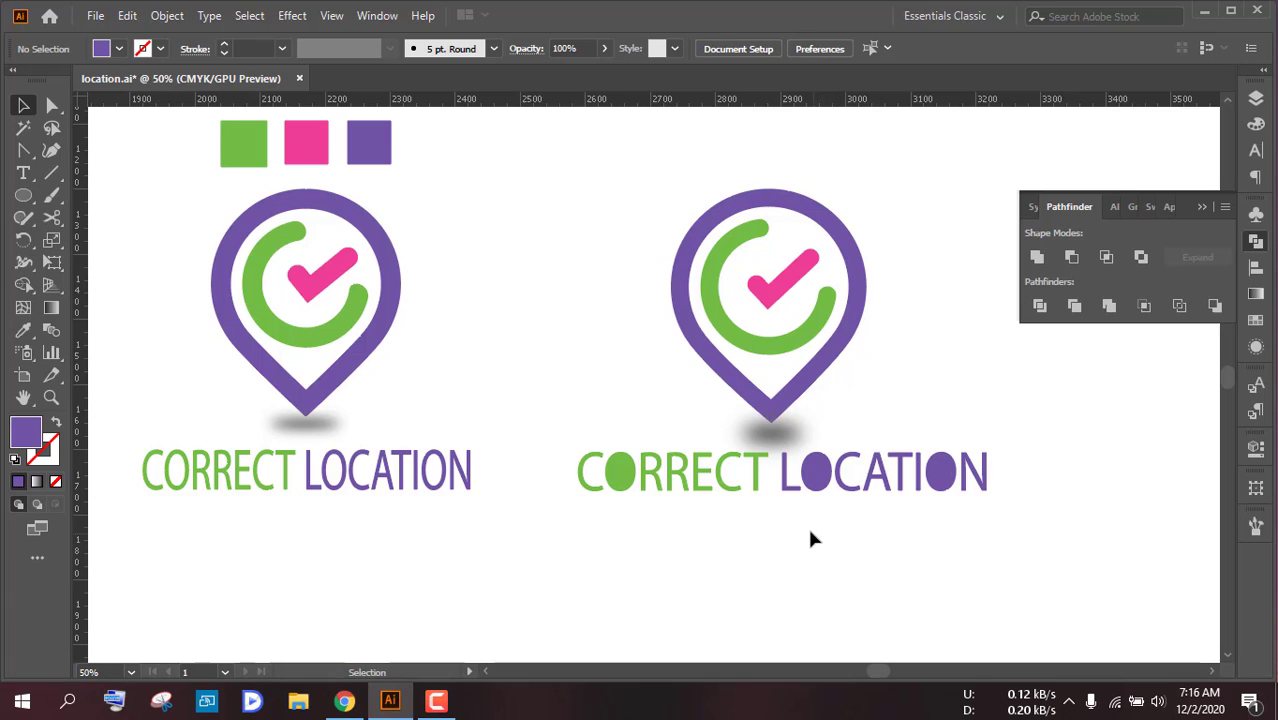
Step: Delete the filled green oval inside the "O" of "CORRECT"
scroll(812, 542, up, 1)
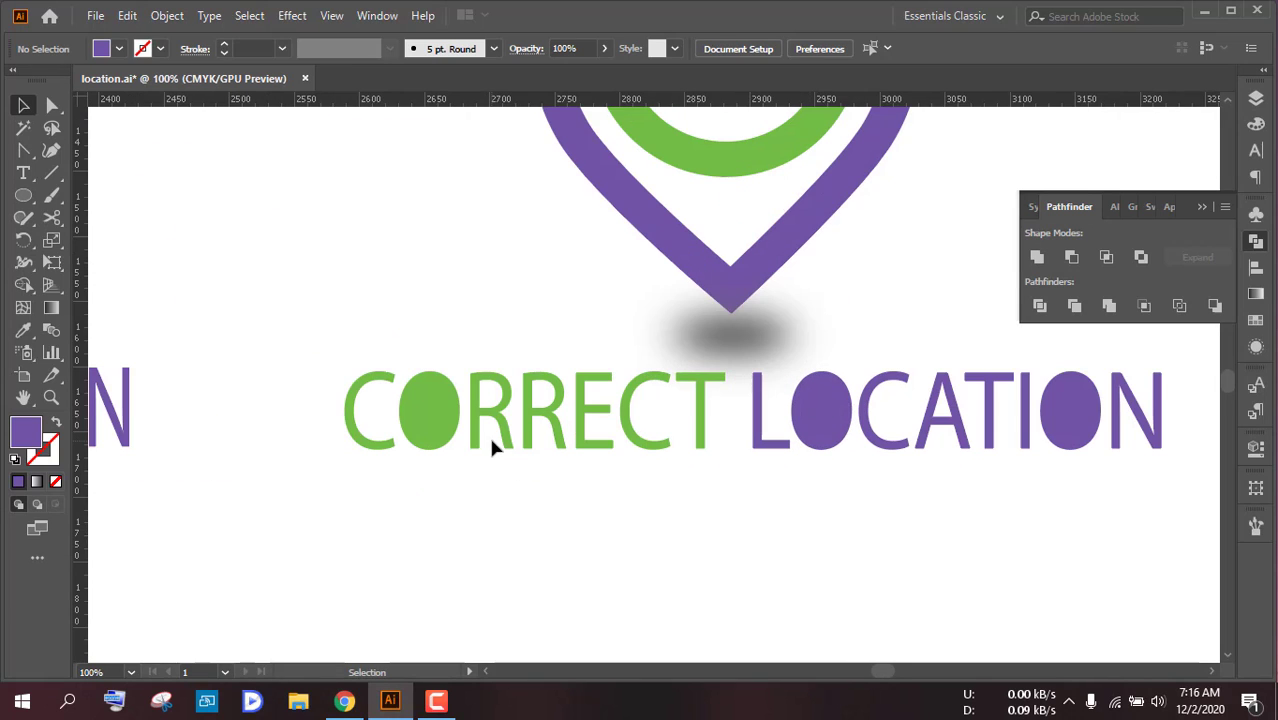
click(428, 425)
click(447, 470)
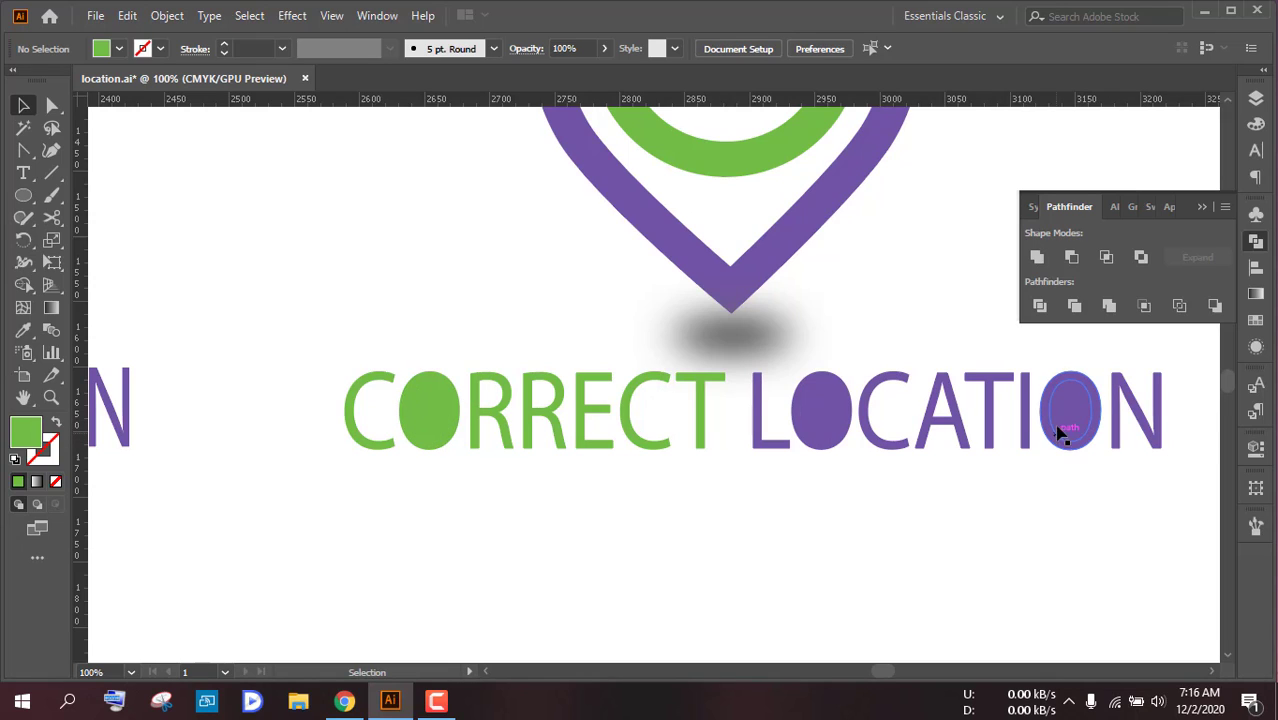
click(437, 420)
click(477, 514)
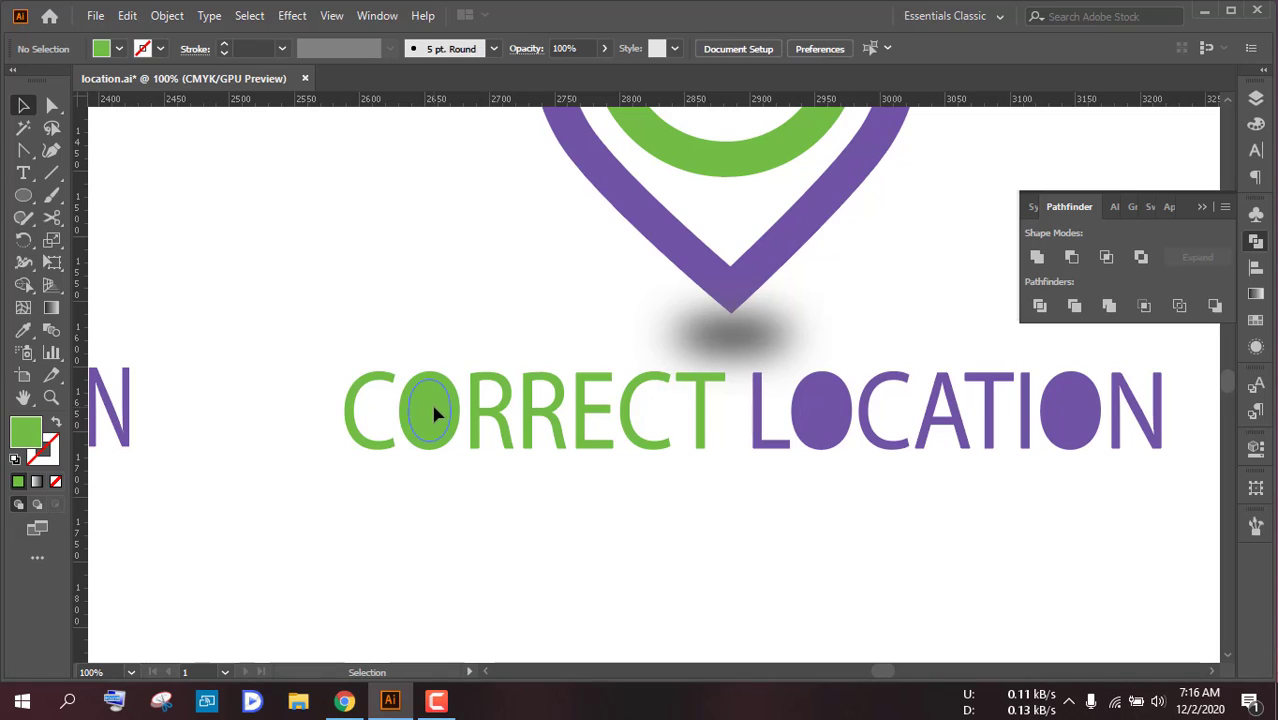
click(432, 400)
drag(437, 410, 457, 476)
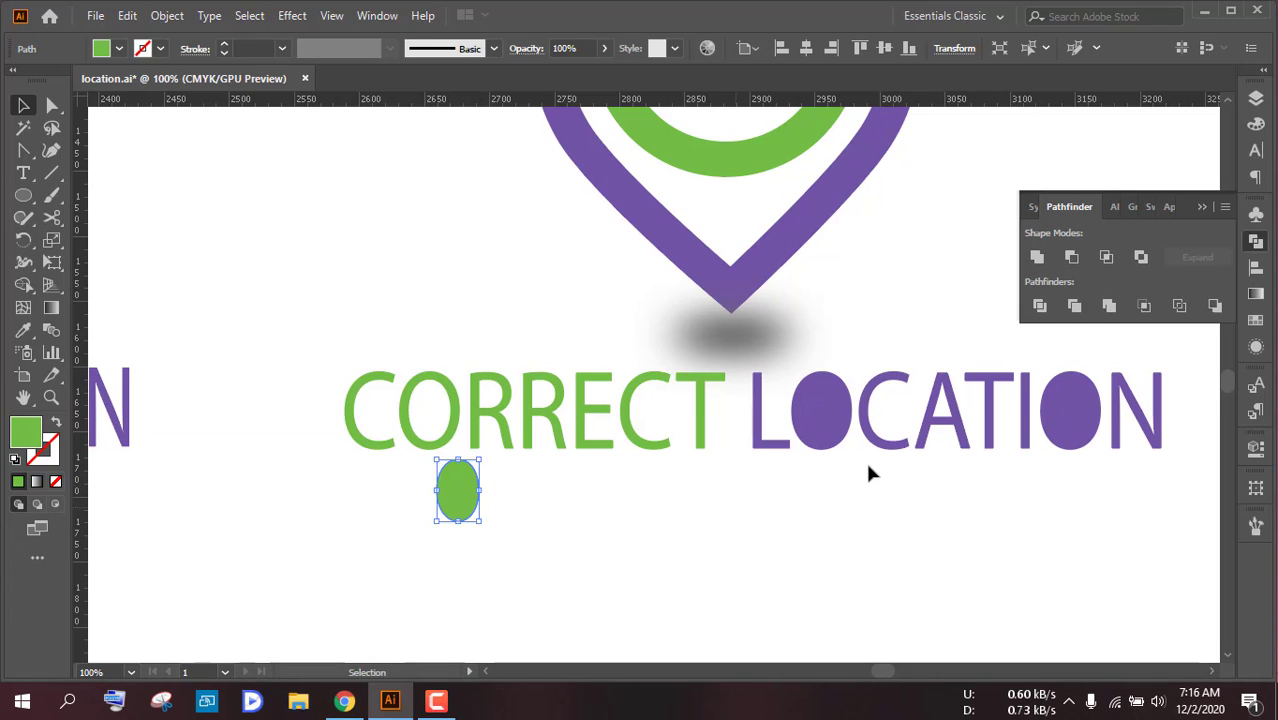
key(Delete)
Step: Delete the filled purple ovals inside both "O" letters of "LOCATION"
click(822, 423)
key(Delete)
click(1070, 420)
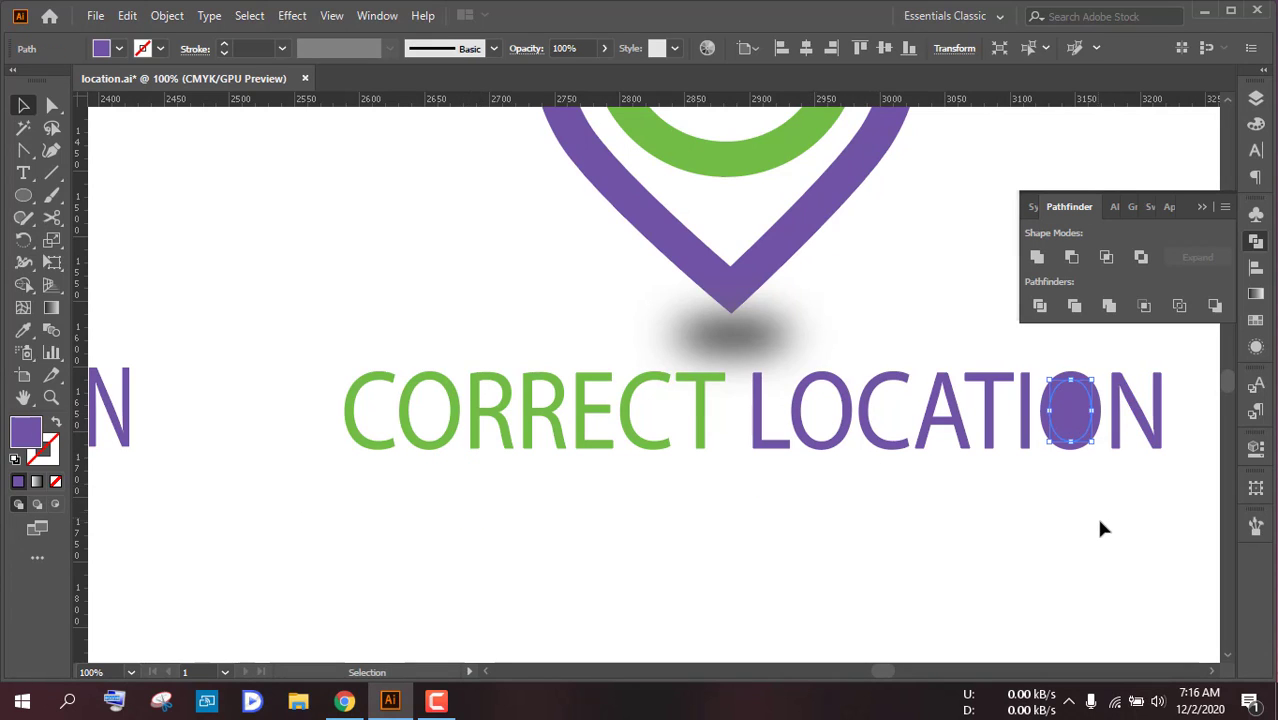
key(Delete)
click(948, 519)
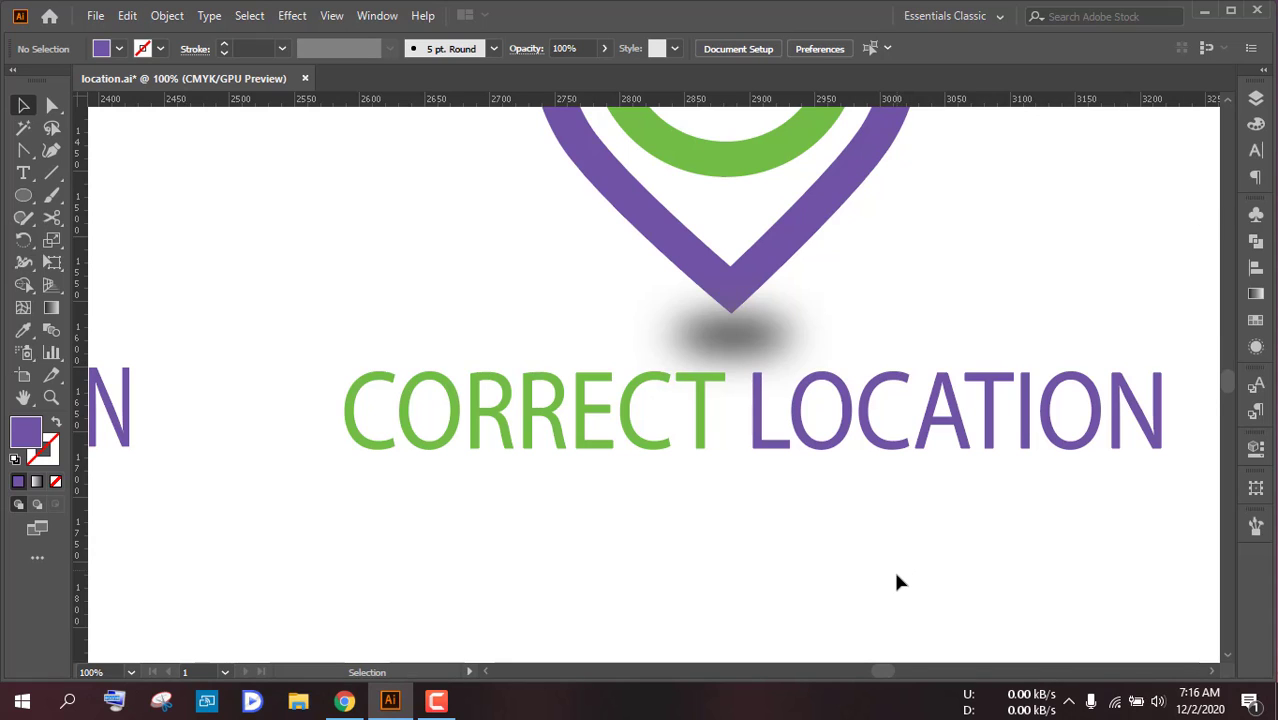
Step: Group the new pin, its shadow and all the name letters into one logo, and clear the selection
scroll(893, 568, down, 3)
drag(1021, 565, 710, 522)
drag(1012, 552, 704, 531)
key(a)
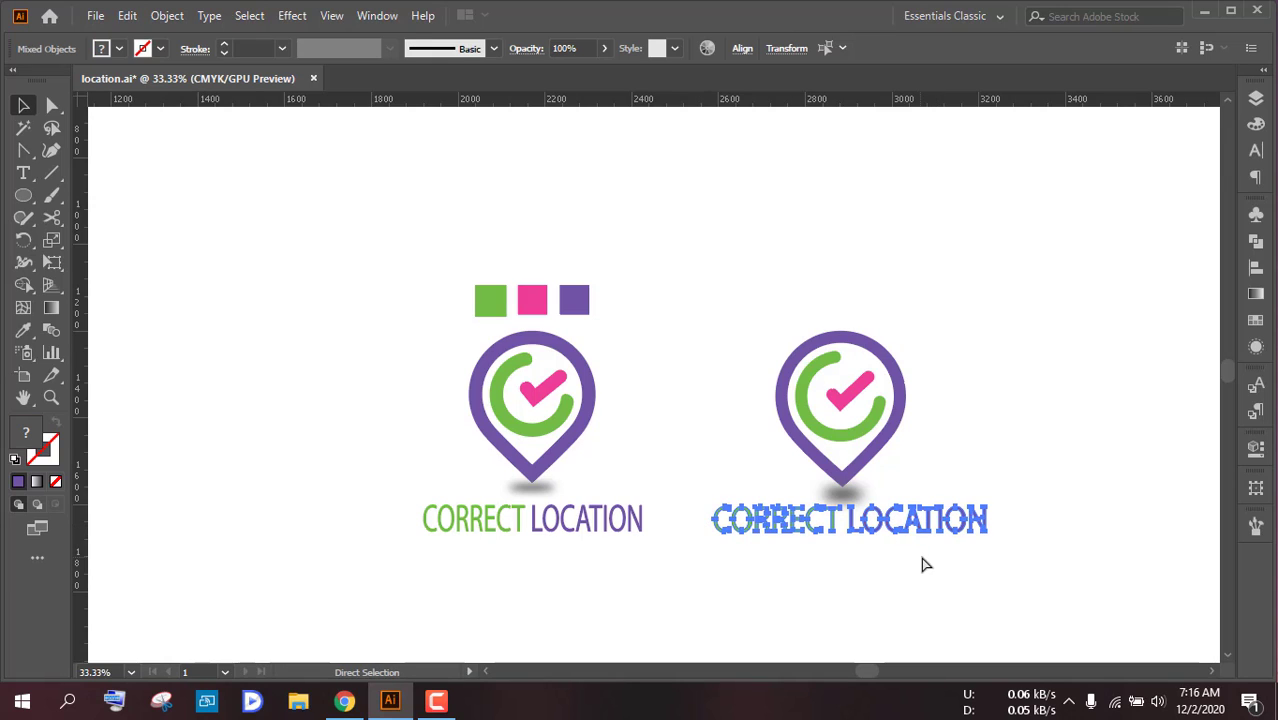
key(v)
click(1023, 582)
drag(1026, 589, 735, 338)
key(ctrl+g)
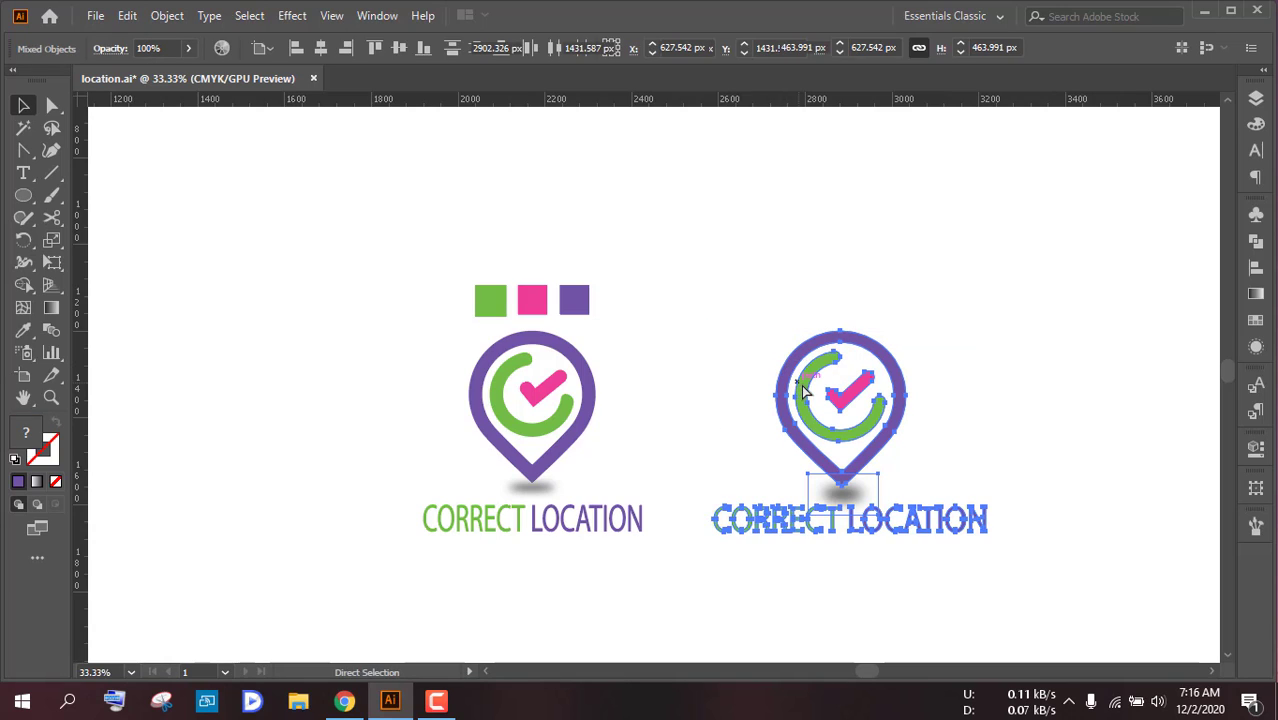
click(1033, 474)
scroll(1025, 474, down, 1)
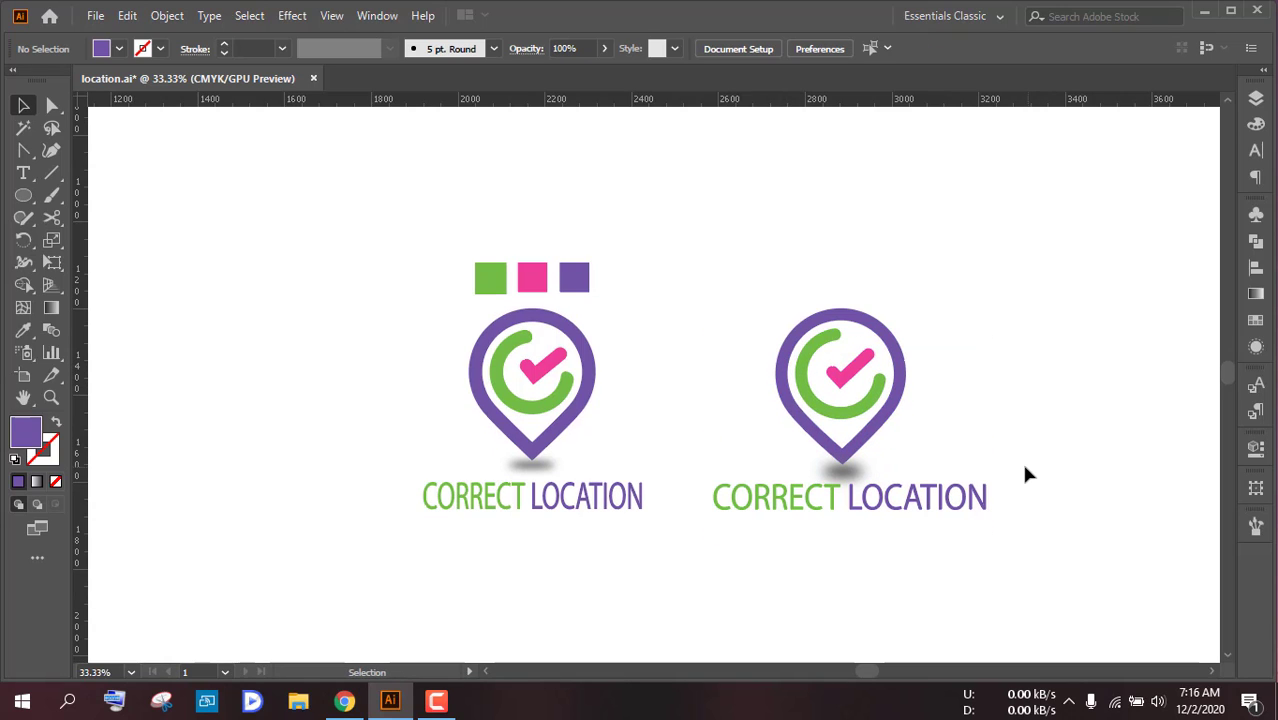